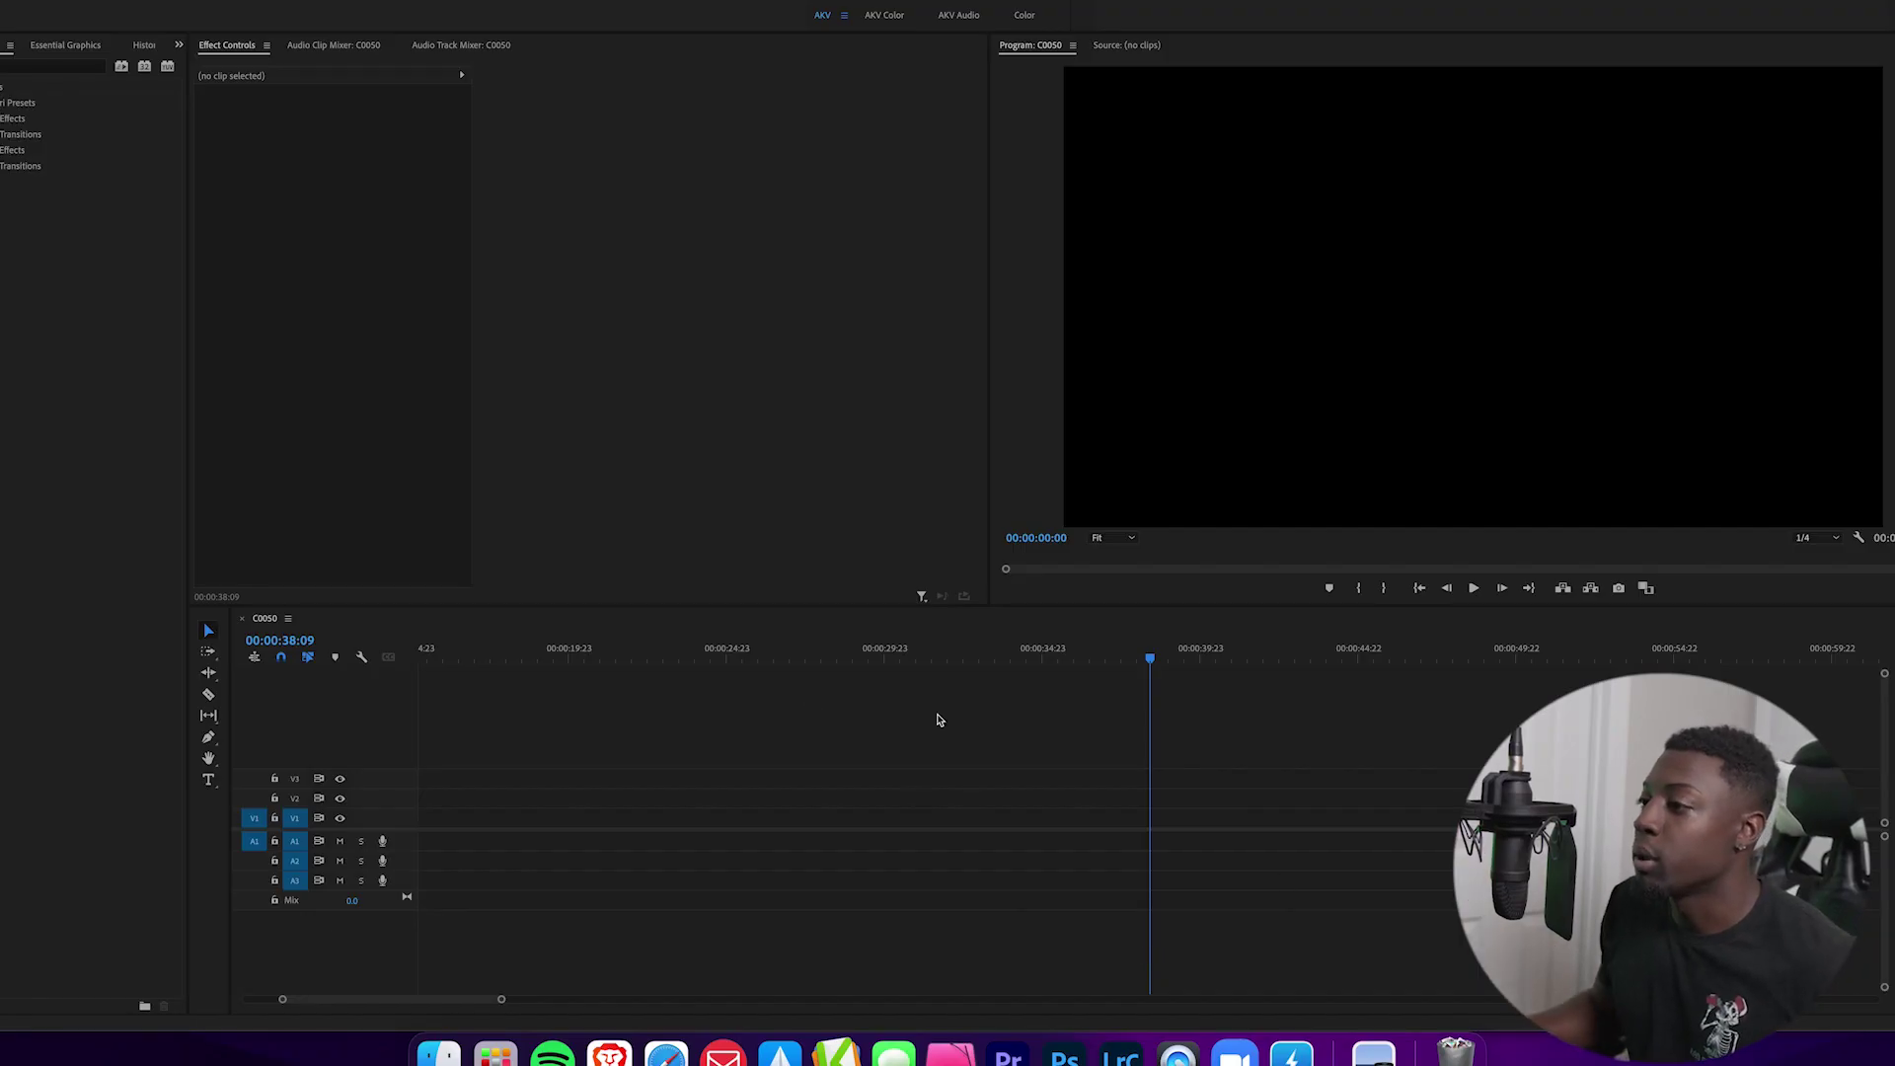
Stack CLIP003 on V1, CLIP001 on V2 and CLIP006 on V3 of the C0050 timeline.
left_click_drag(827, 648, 670, 659)
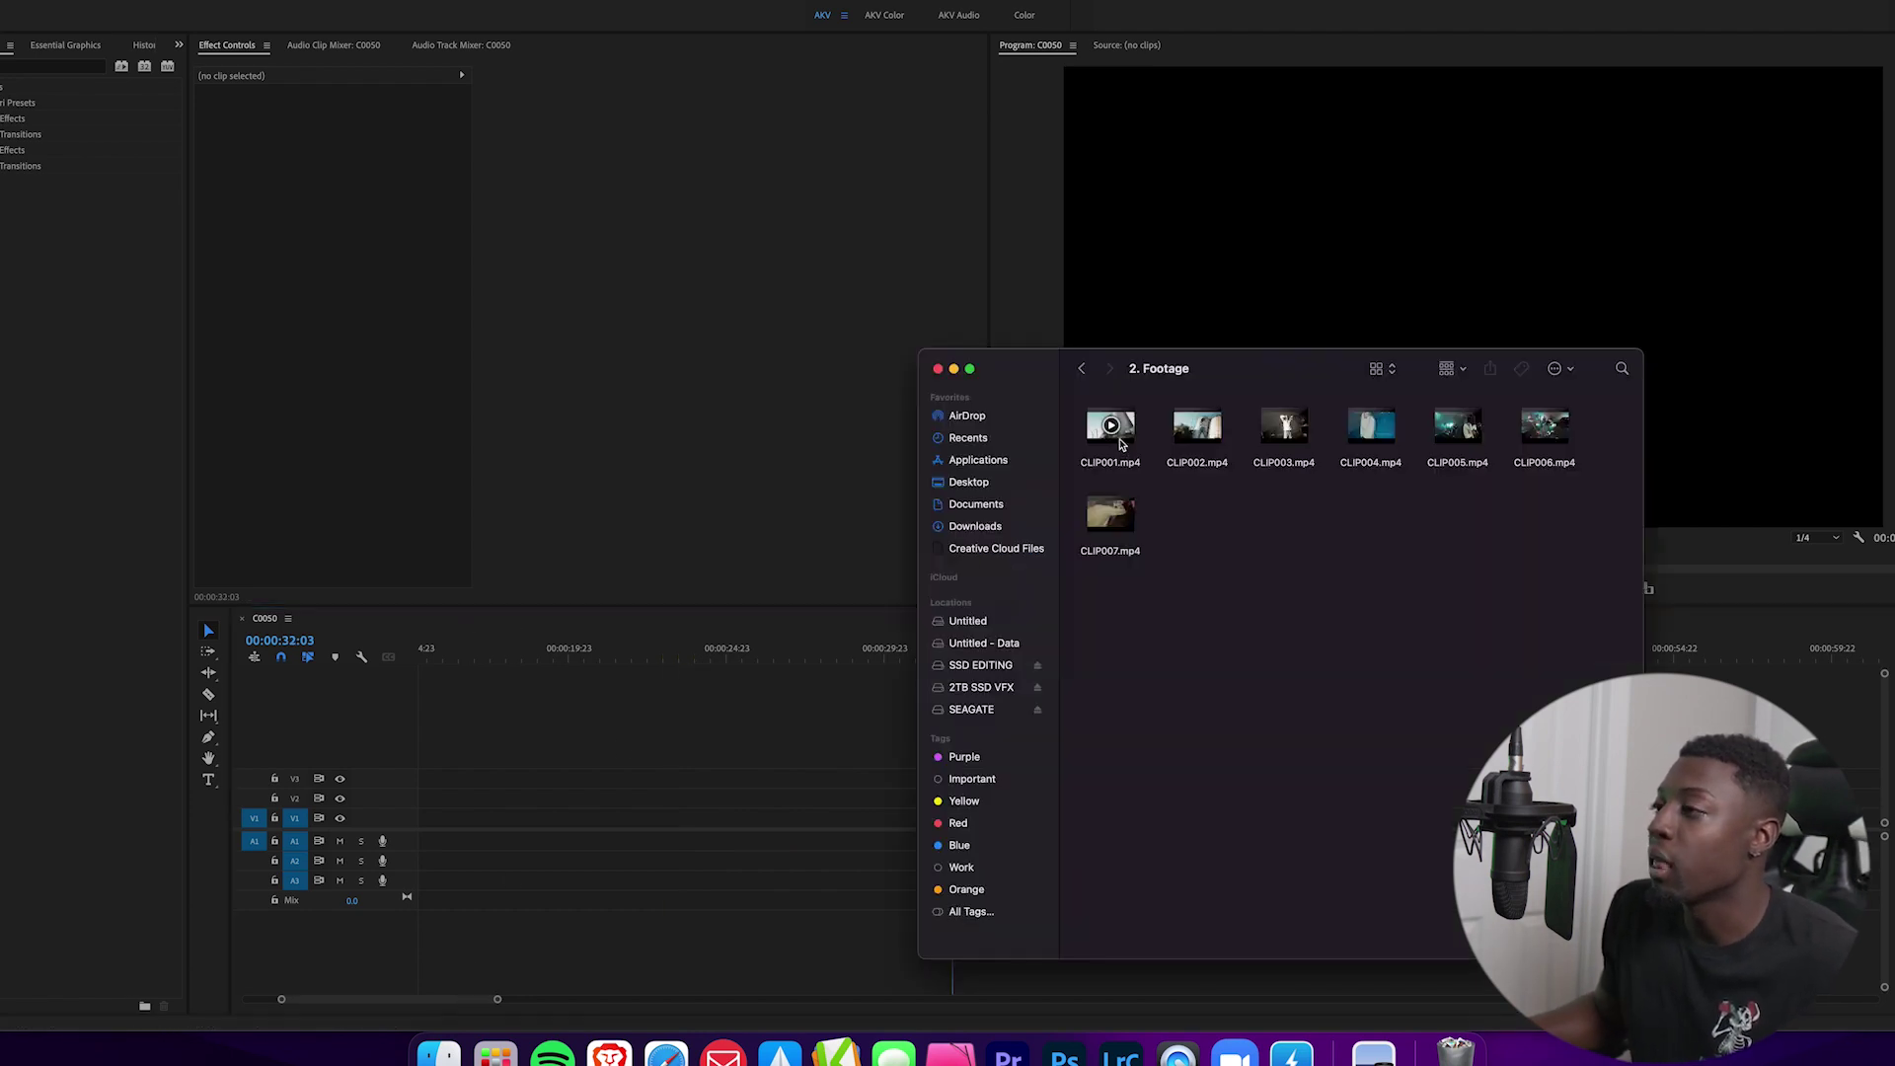
left_click_drag(1119, 444, 609, 797)
left_click_drag(1274, 380, 1444, 354)
left_click_drag(1462, 418, 675, 845)
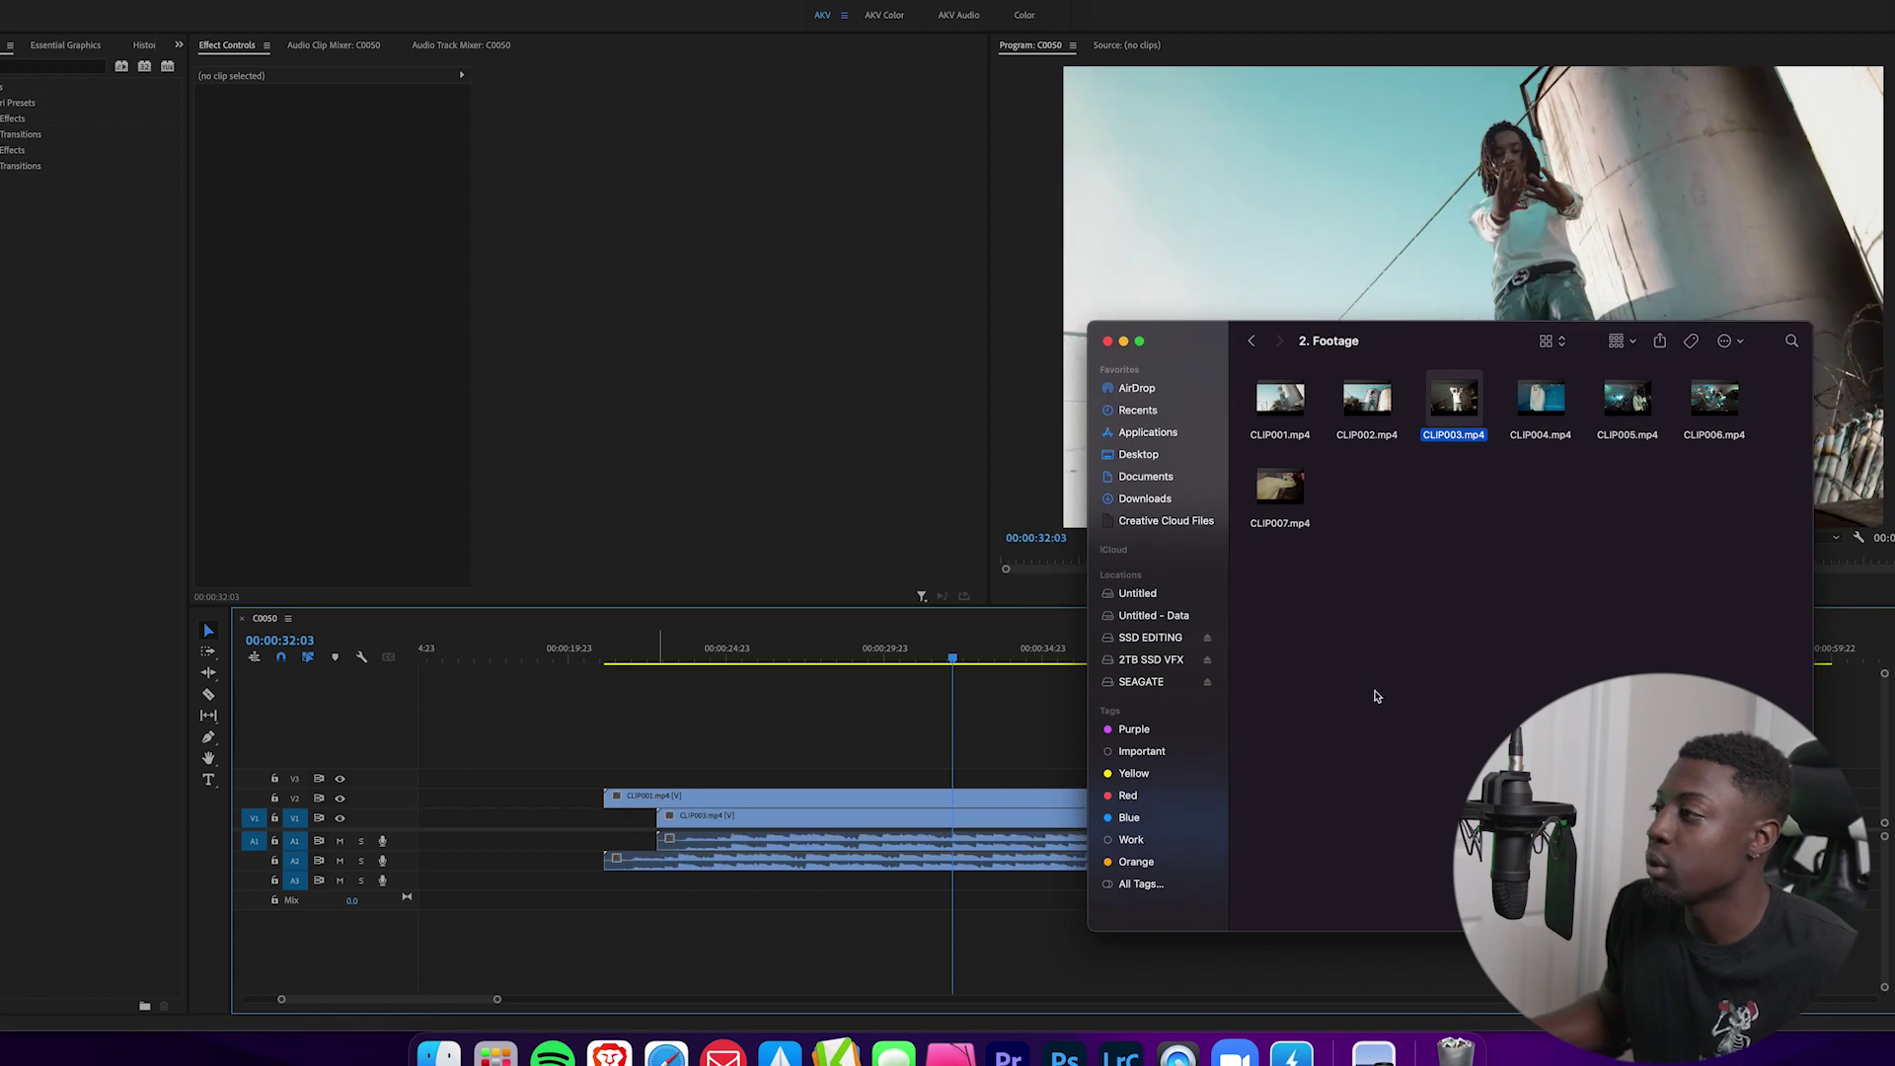
left_click_drag(1717, 418, 872, 782)
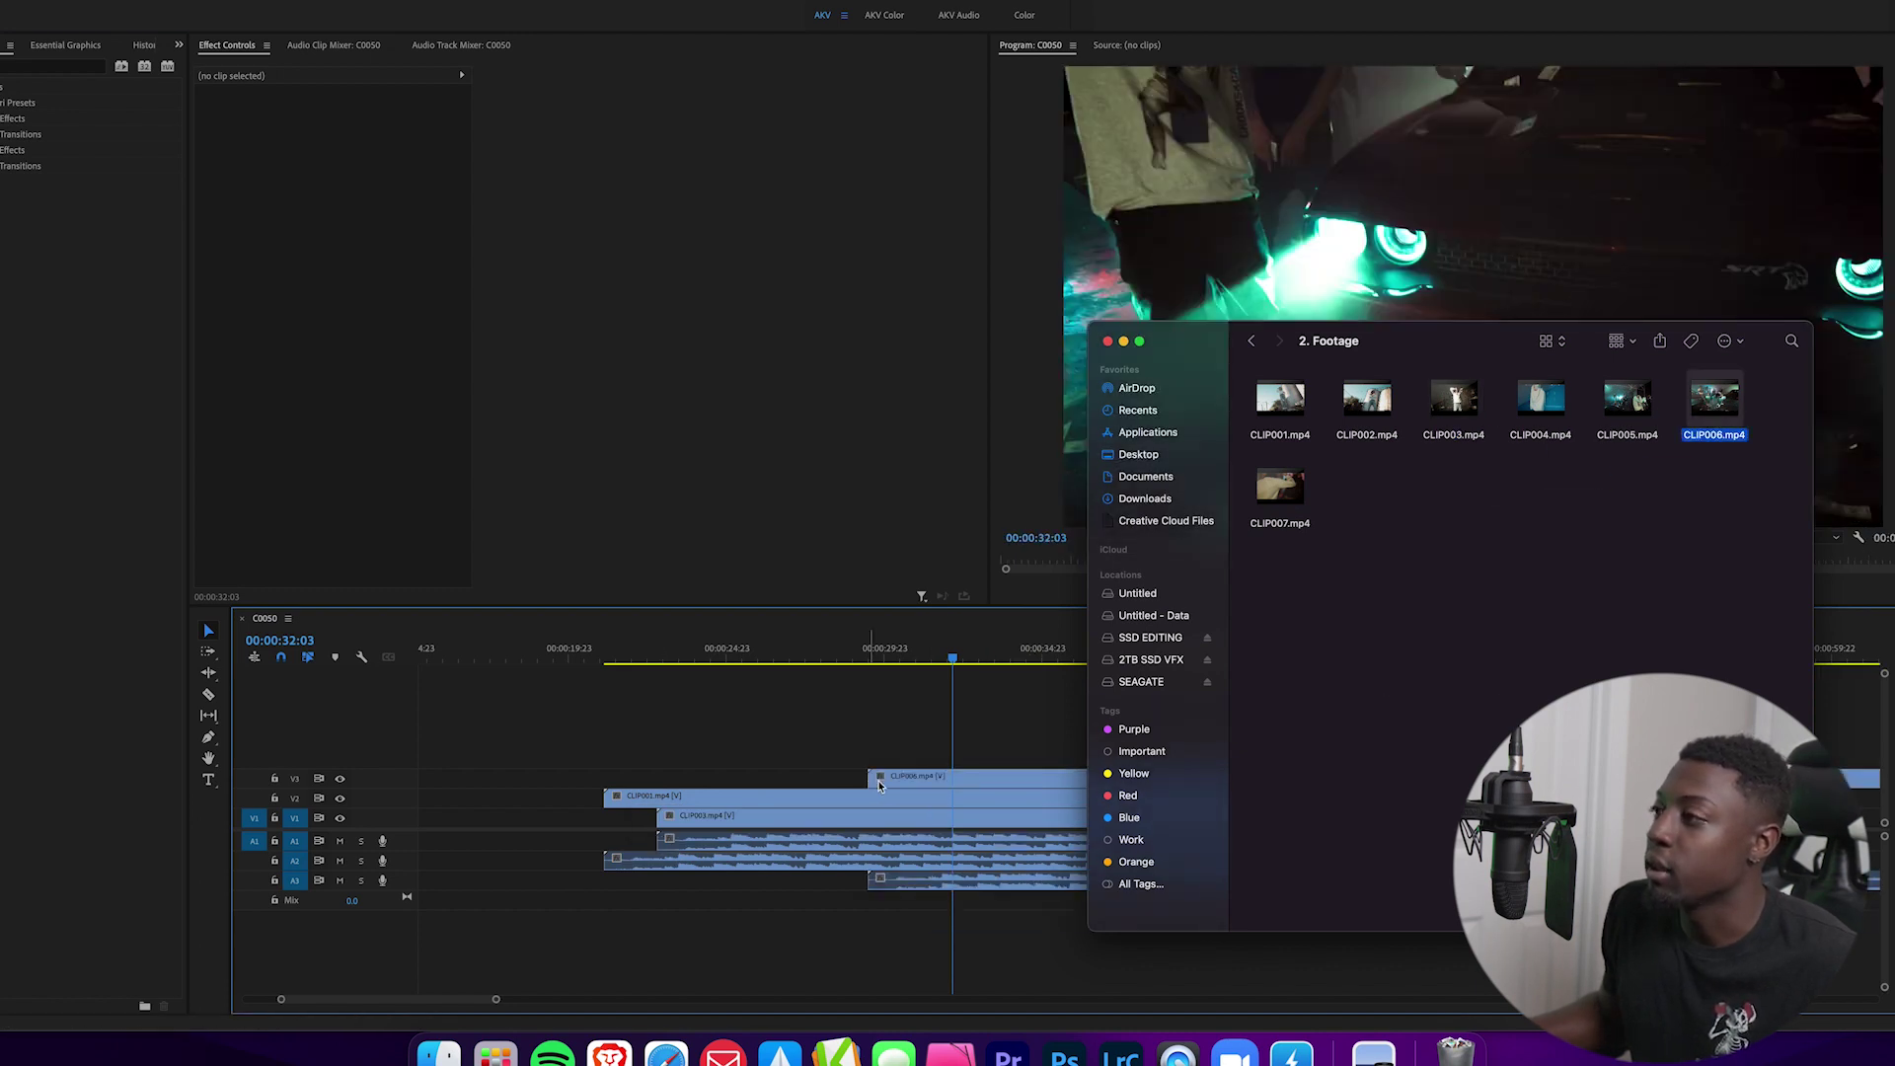
left_click(1064, 697)
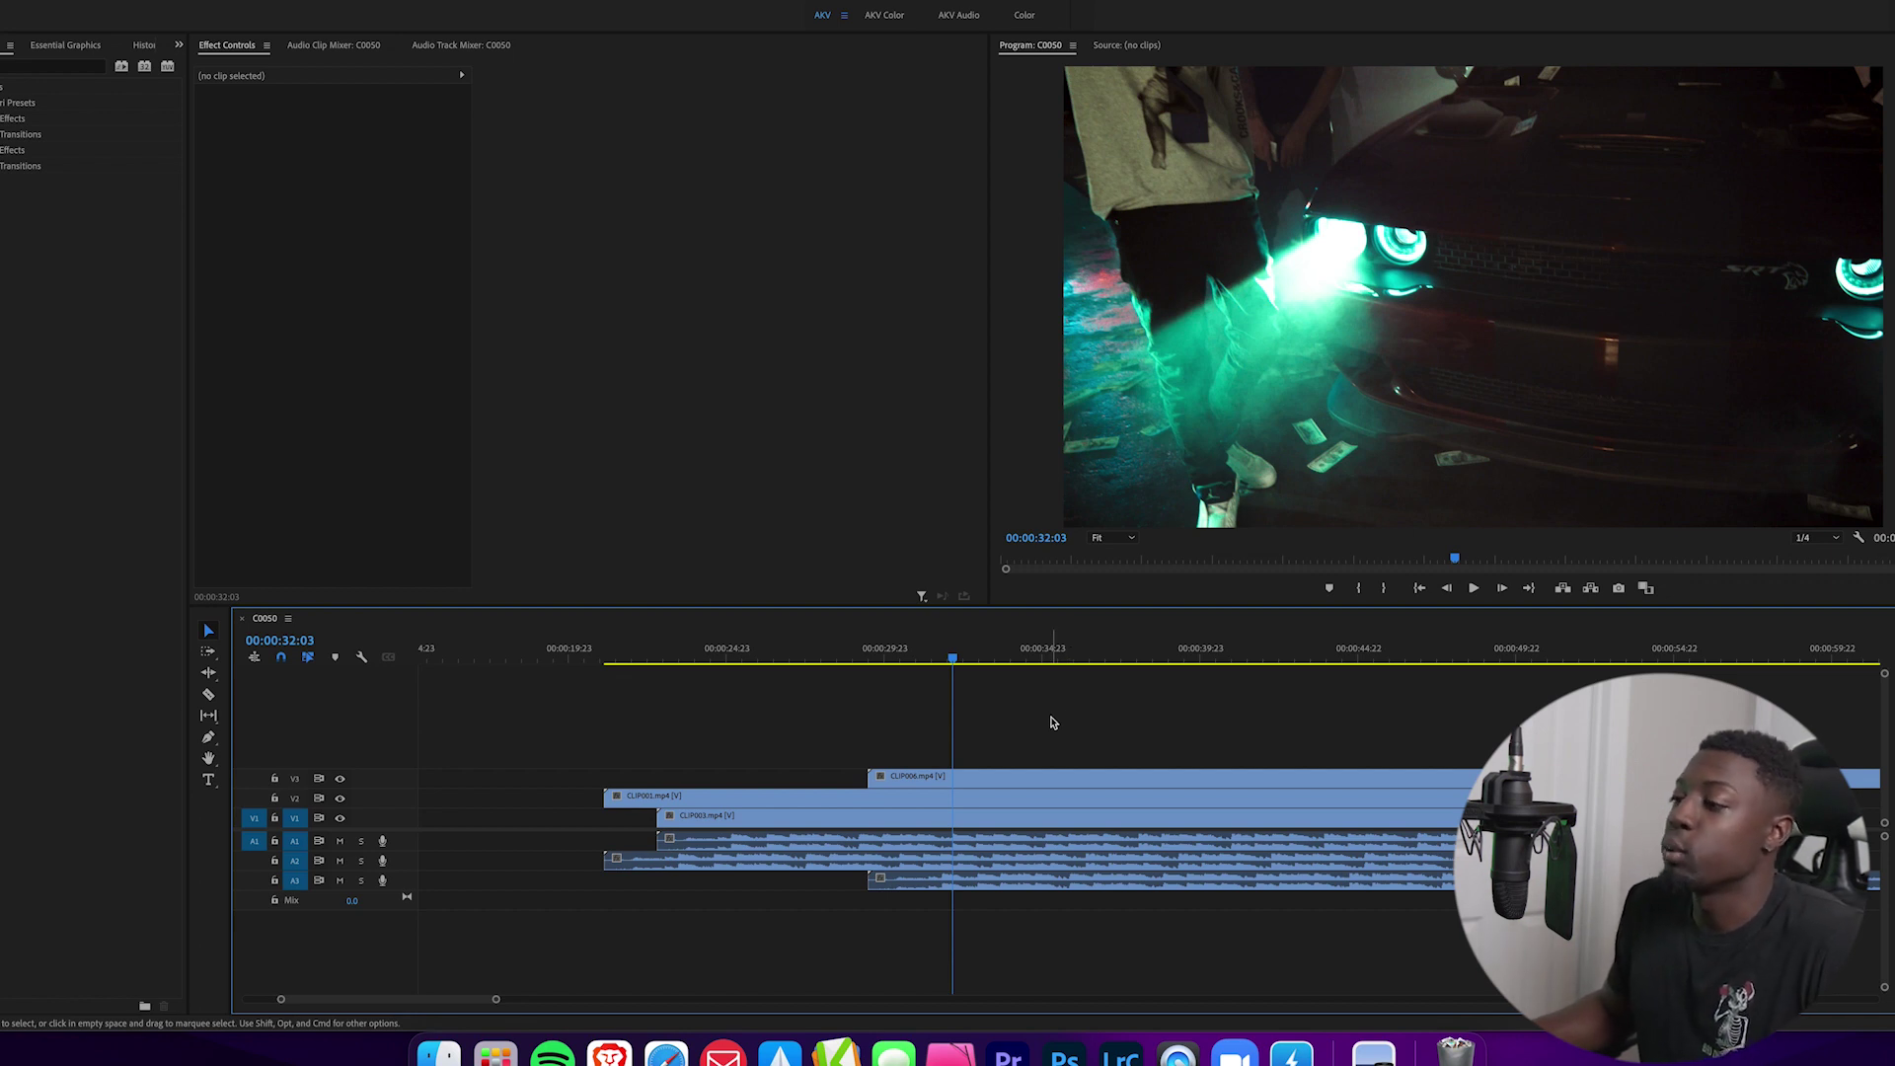
Select all three stacked clips and synchronize them by Audio.
scroll(1142, 711, "left", 3)
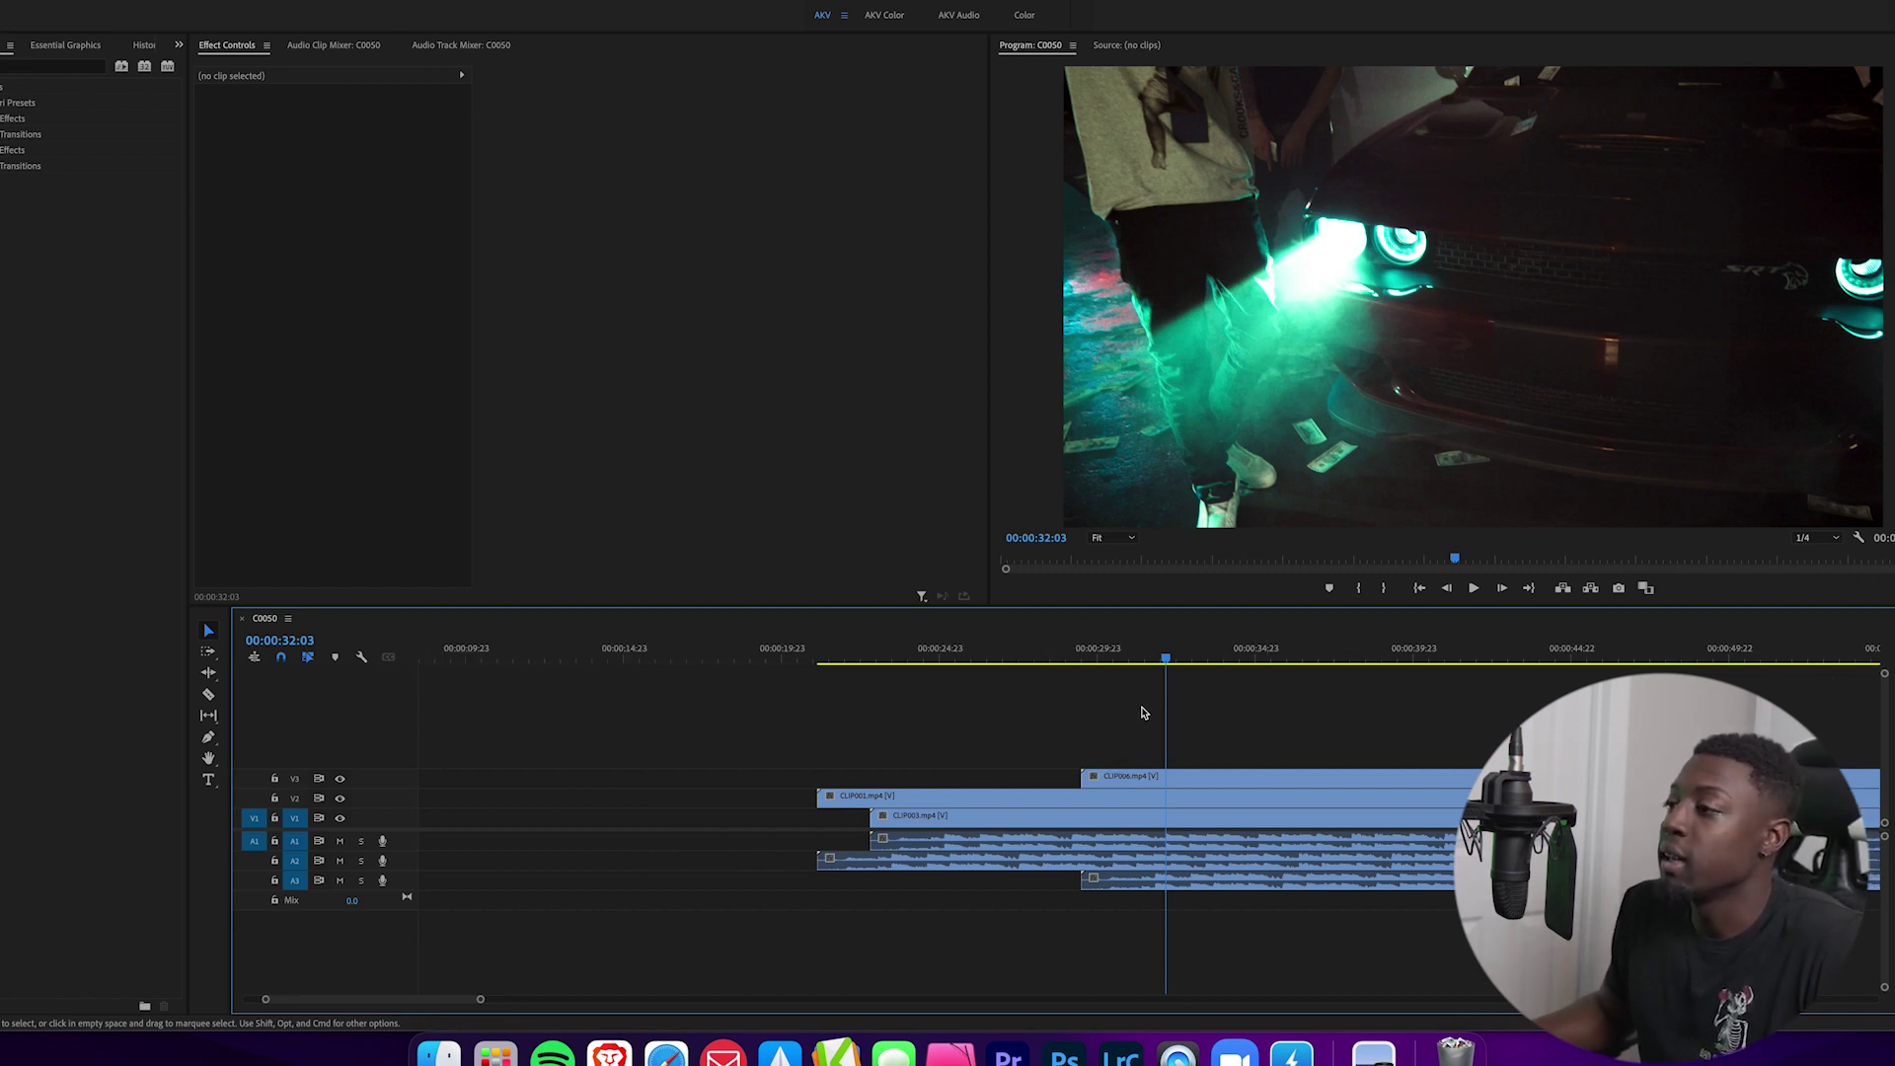
scroll(1136, 726, "right", 4)
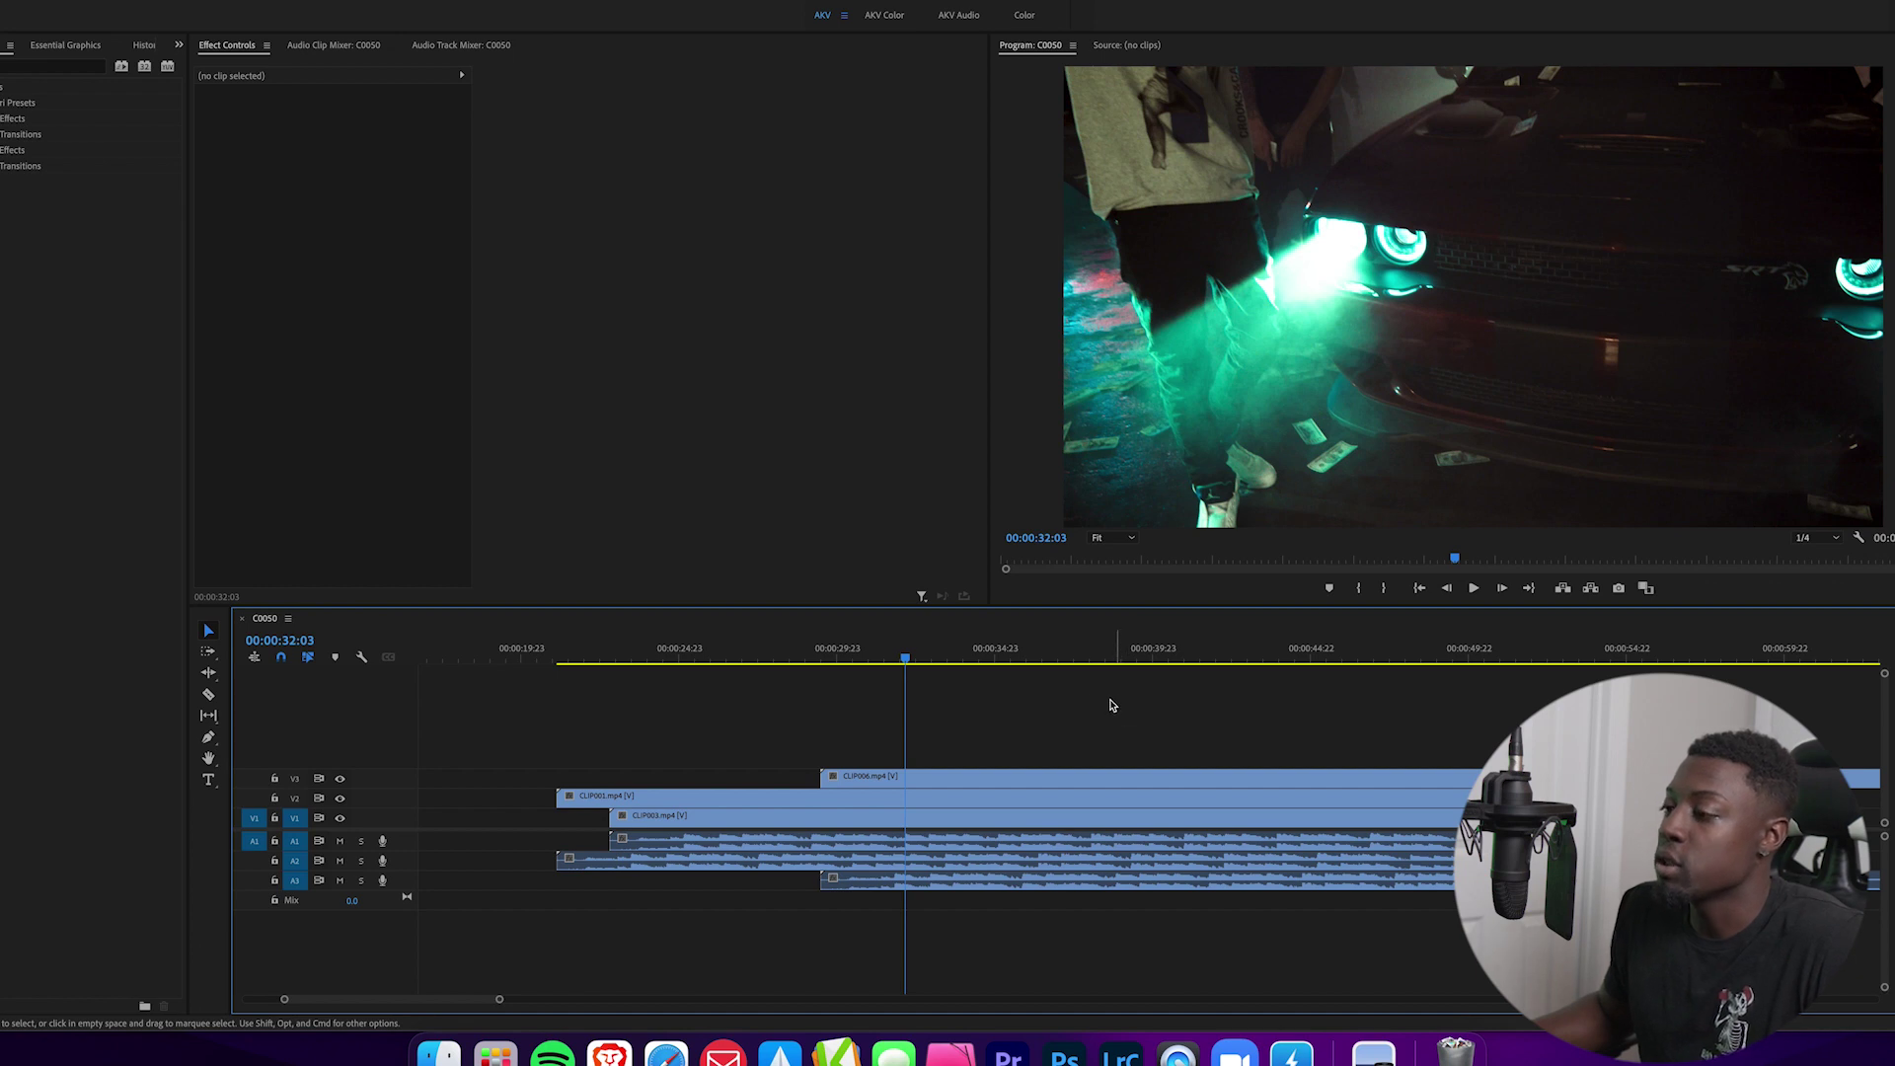
left_click_drag(1025, 741, 947, 896)
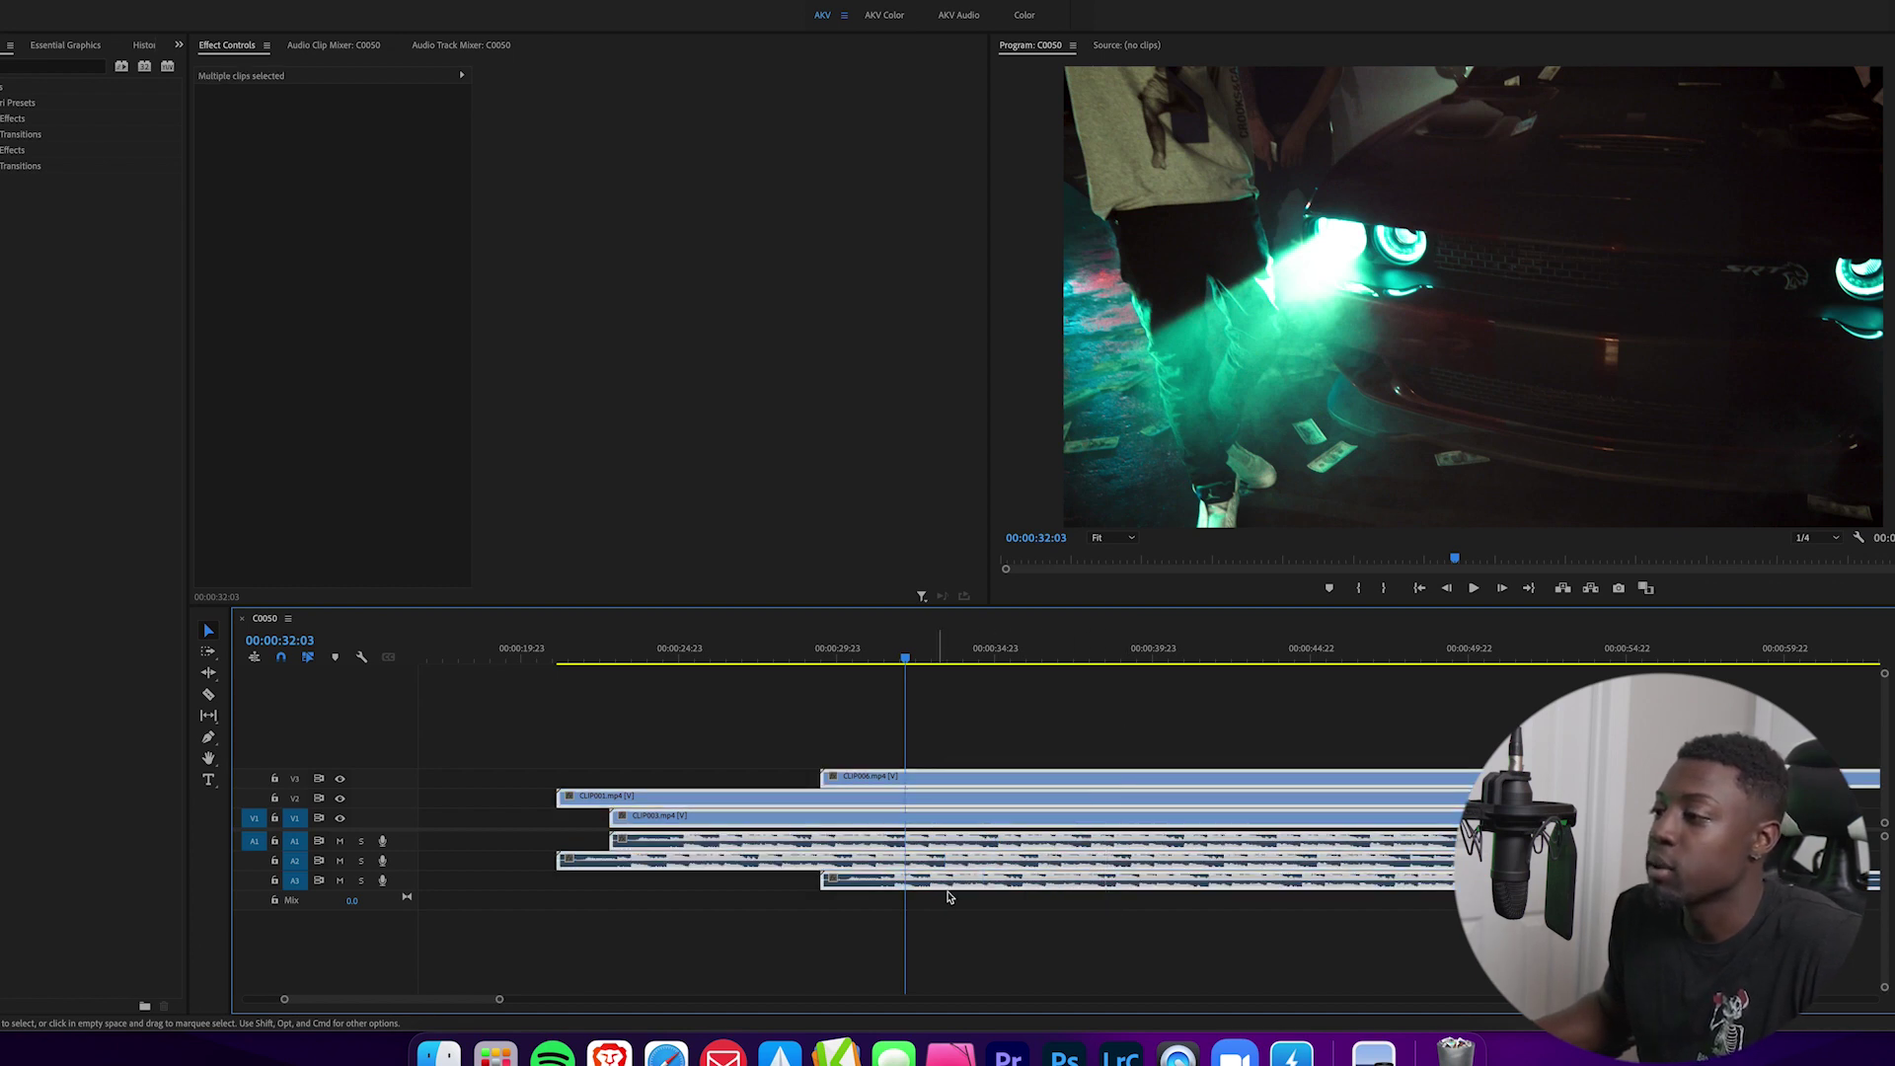
right_click(962, 849)
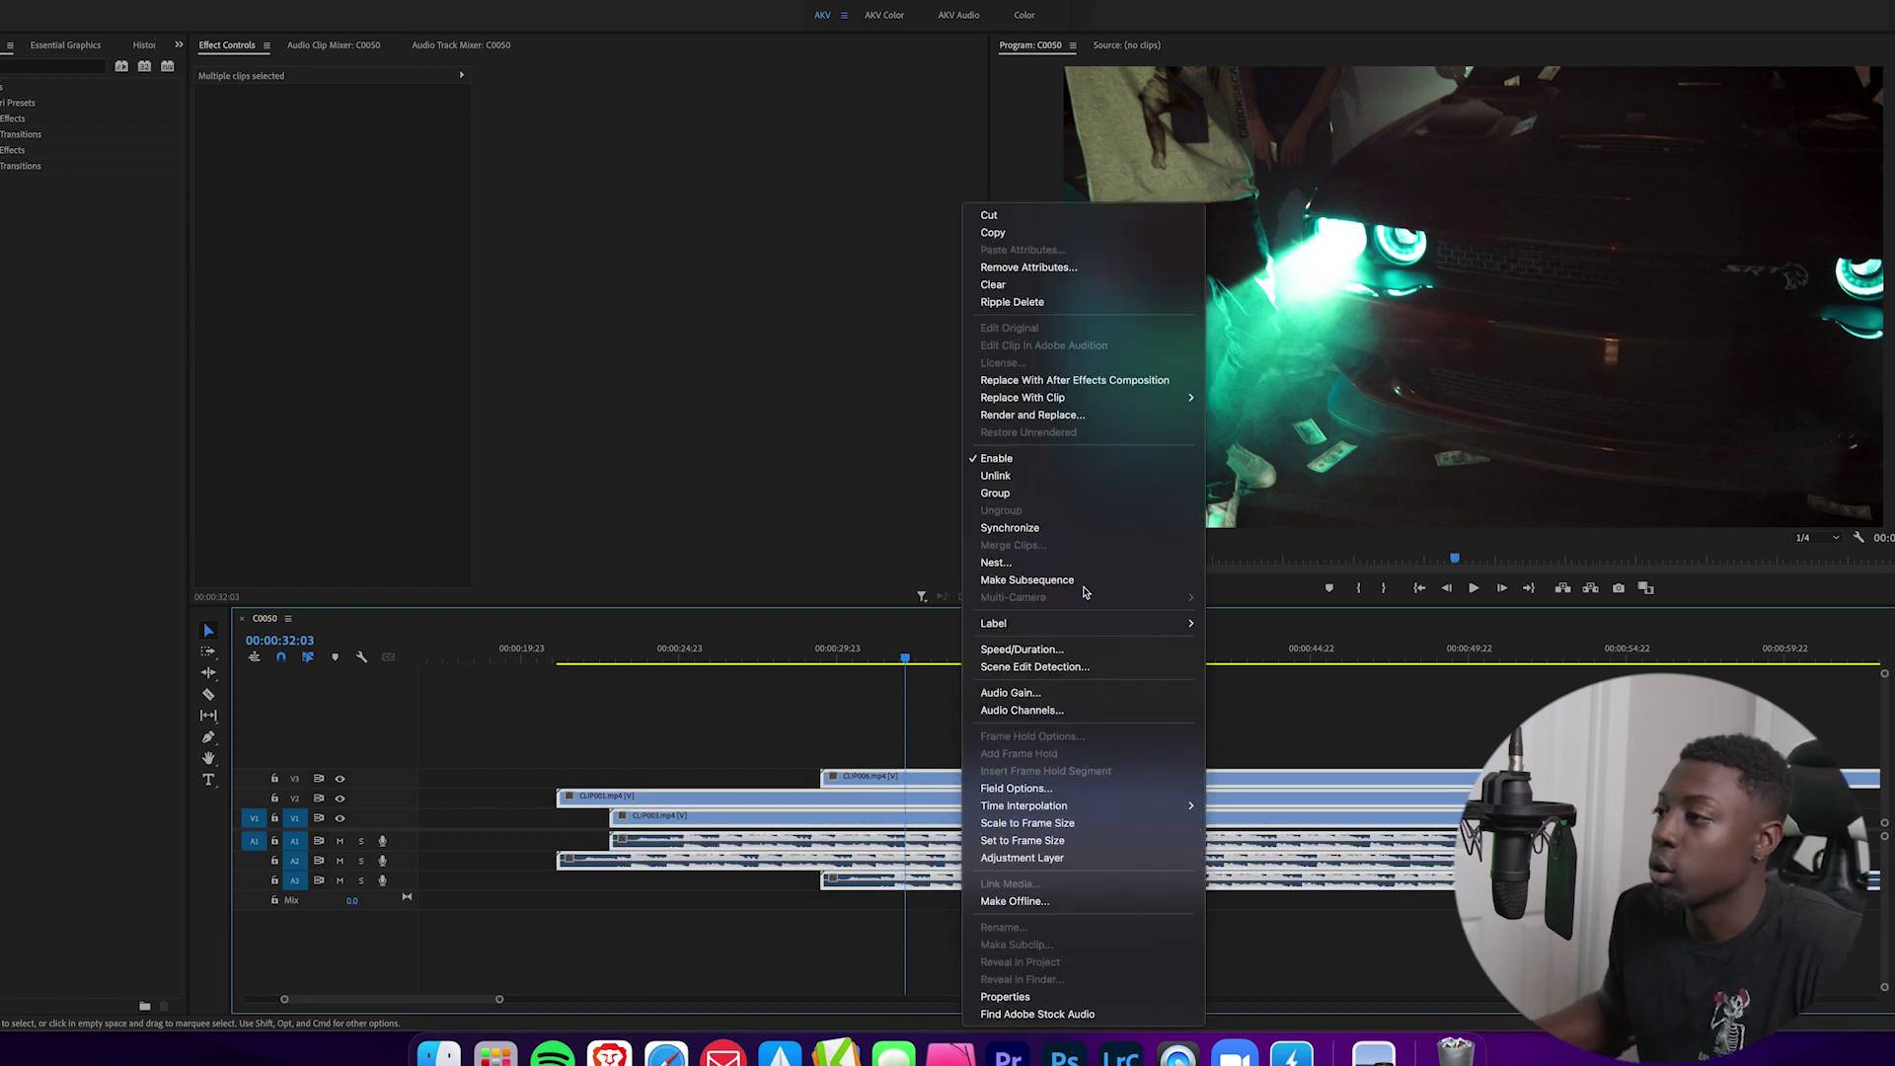
left_click(1058, 530)
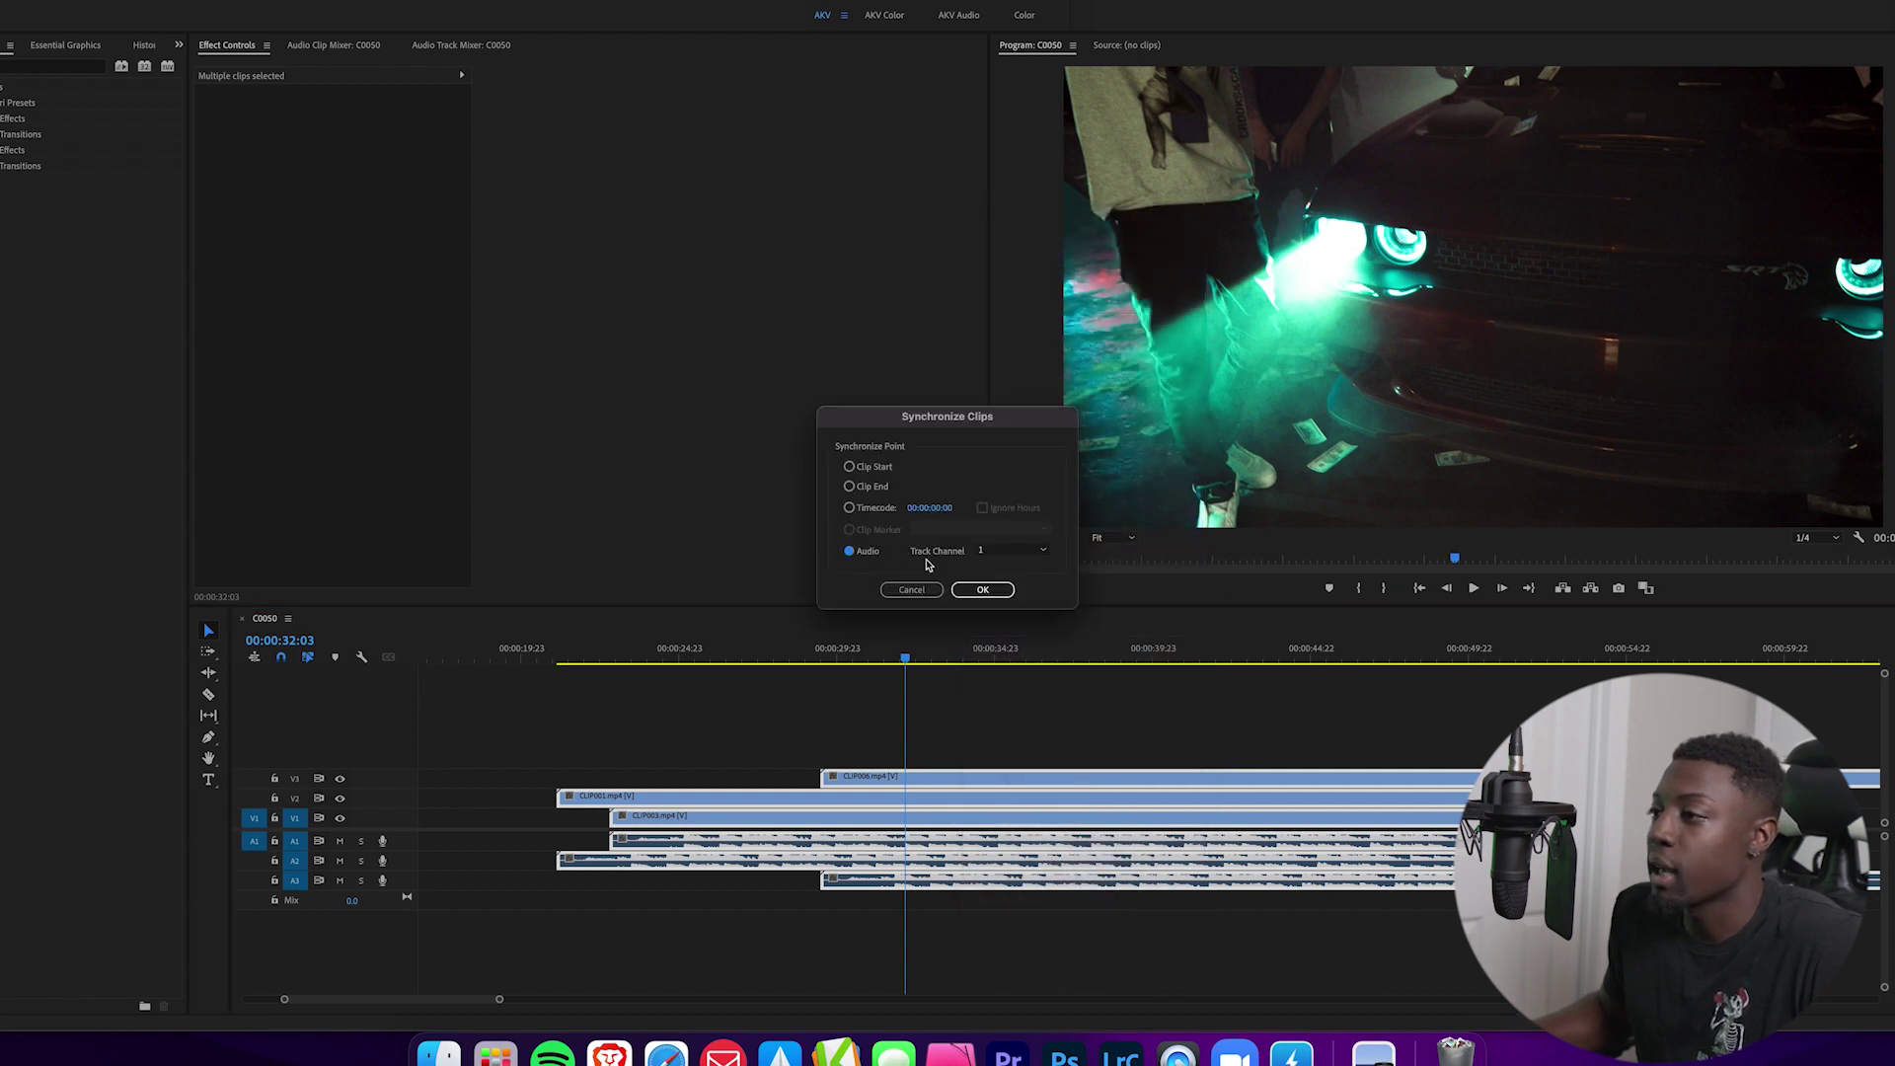
left_click(1001, 591)
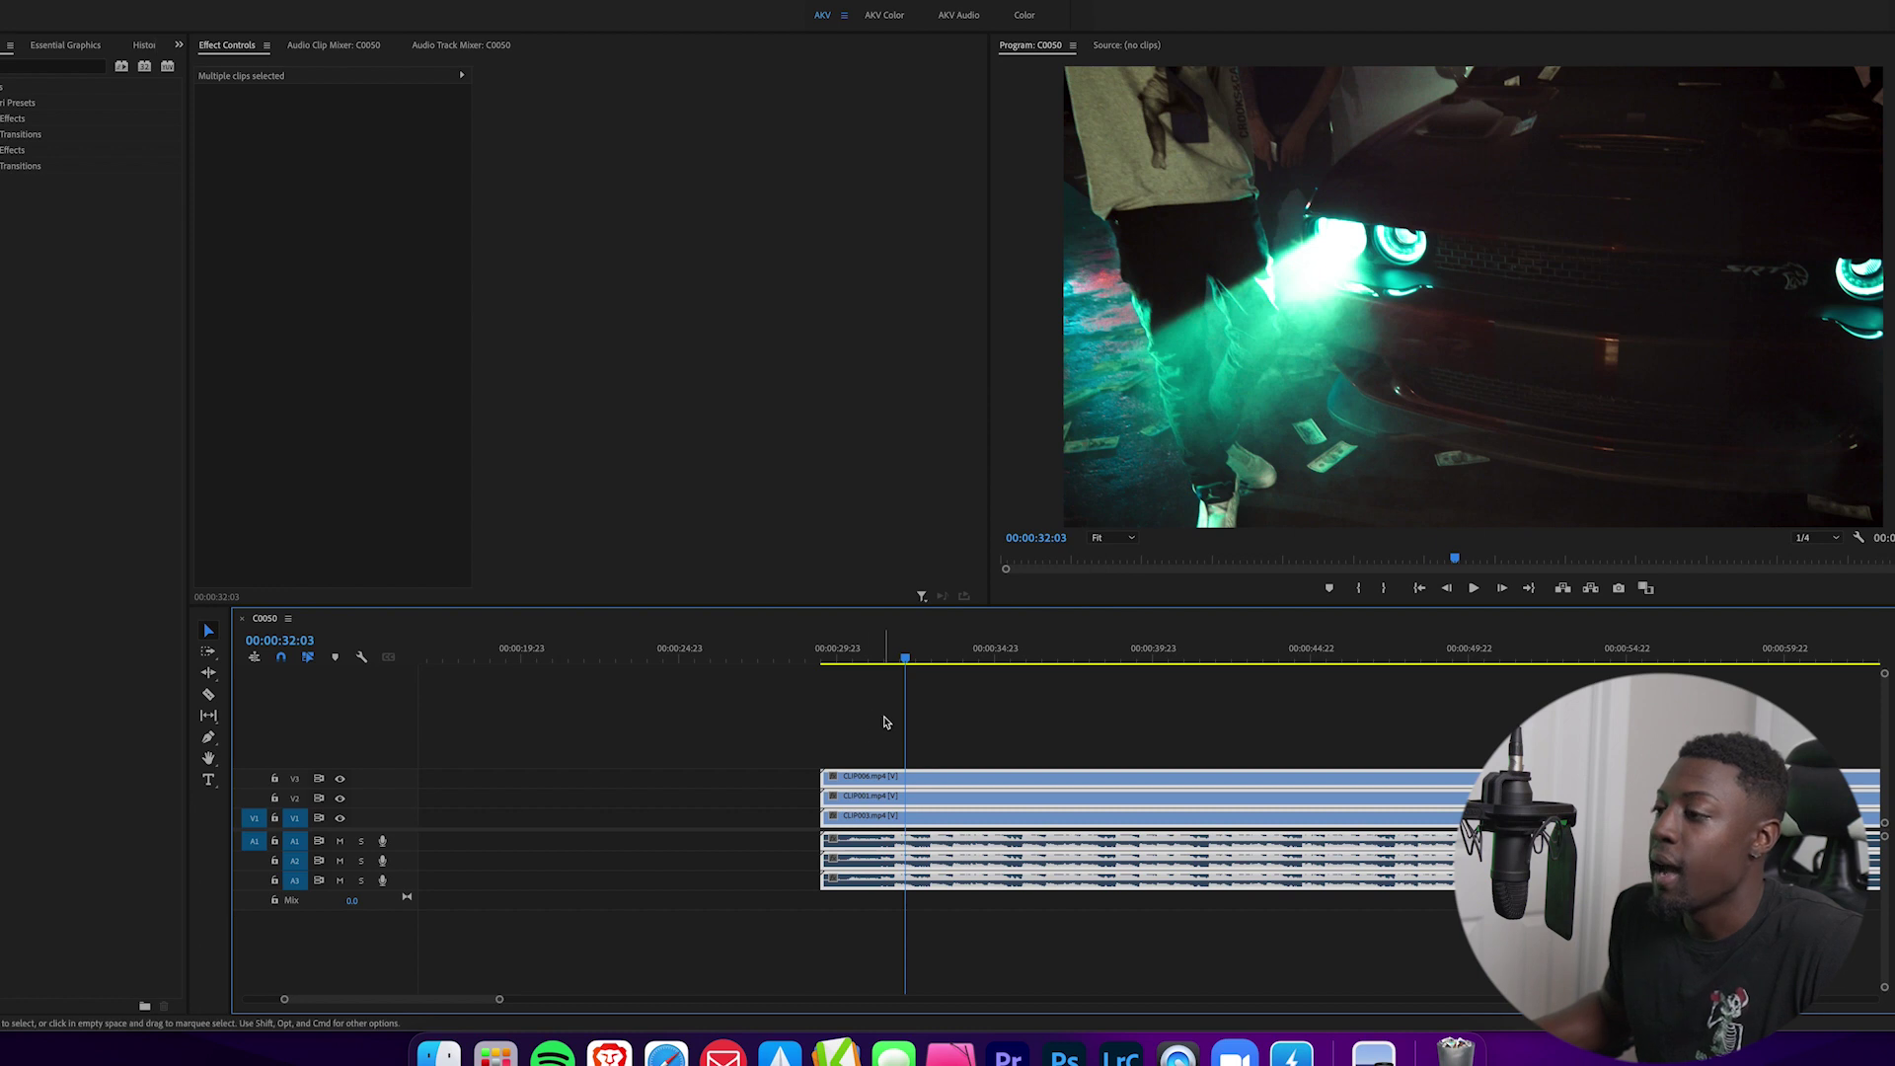
Check the alignment at 00:00:43:09, then select the empty gap before the clips.
left_click_drag(904, 663, 1260, 702)
left_click(735, 777)
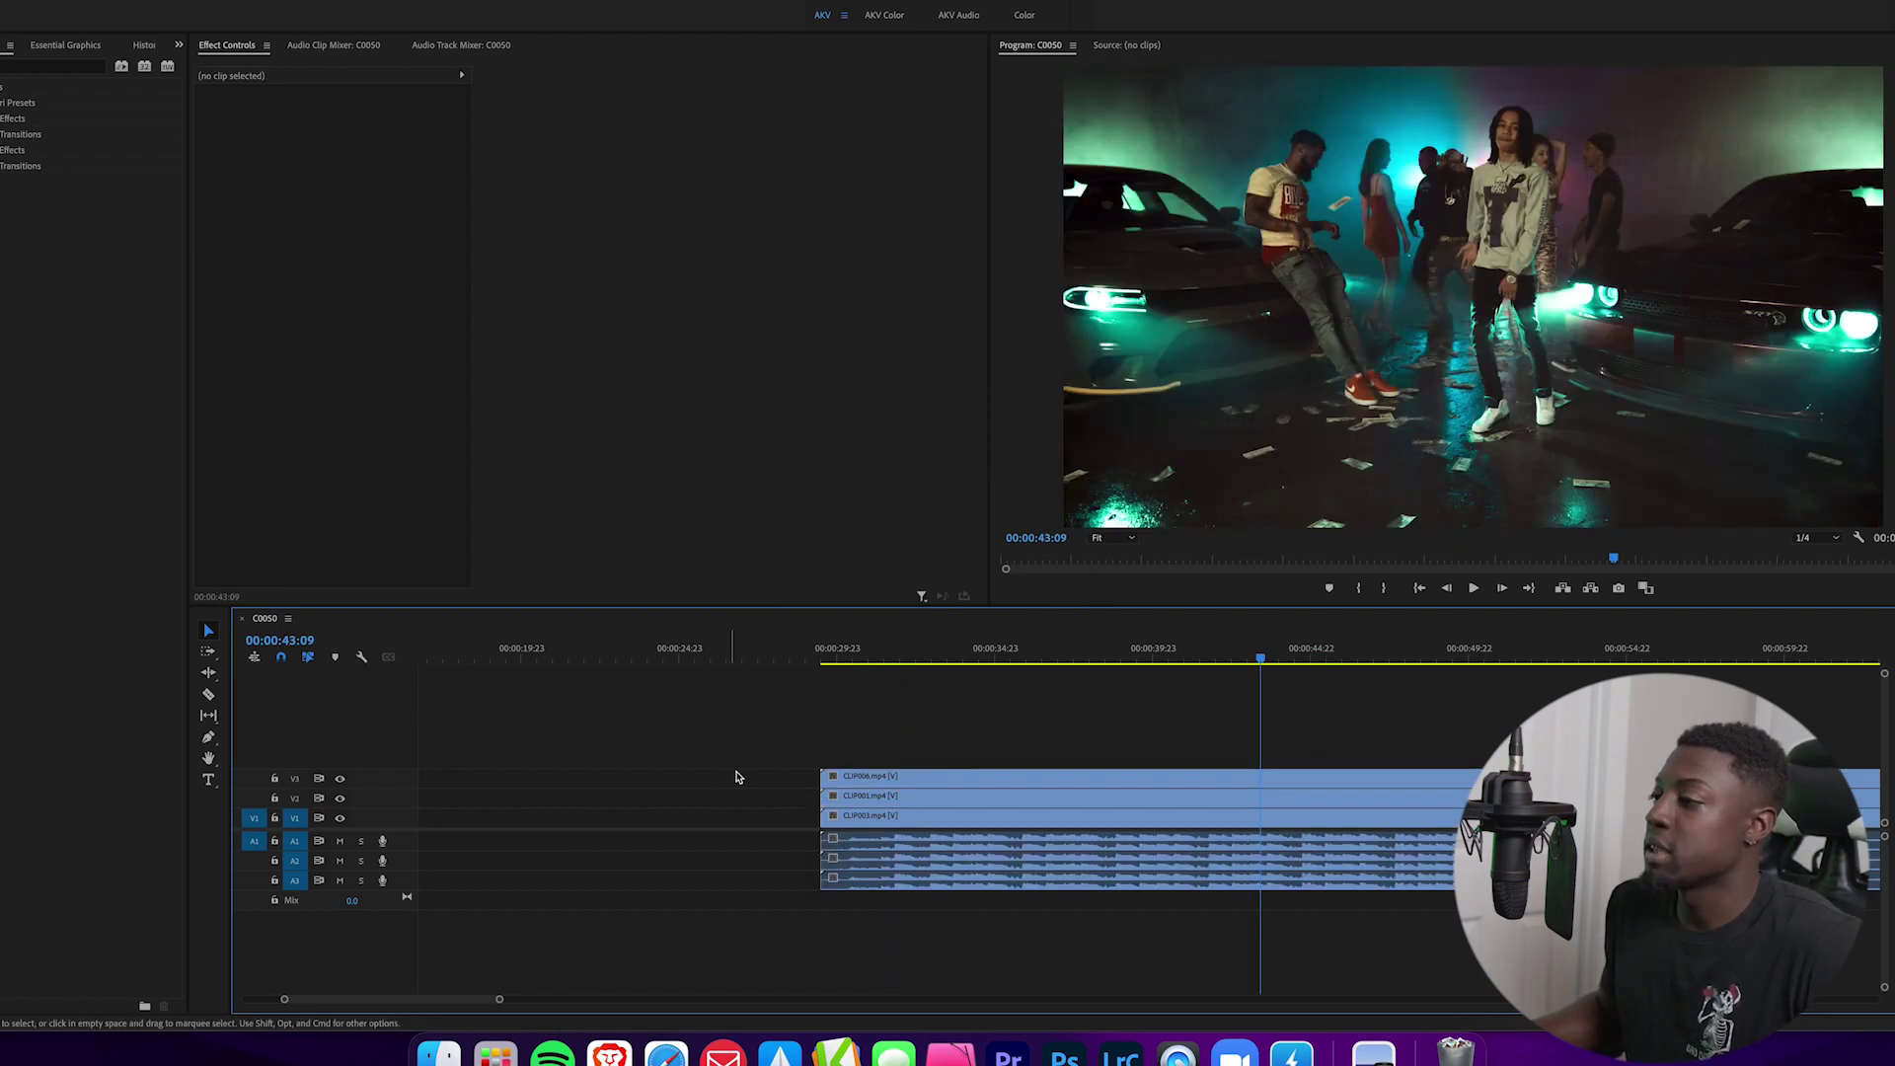
left_click(780, 803)
Delete the leading gap so clips start at 00:00, and label CLIP006 Violet.
key("Delete")
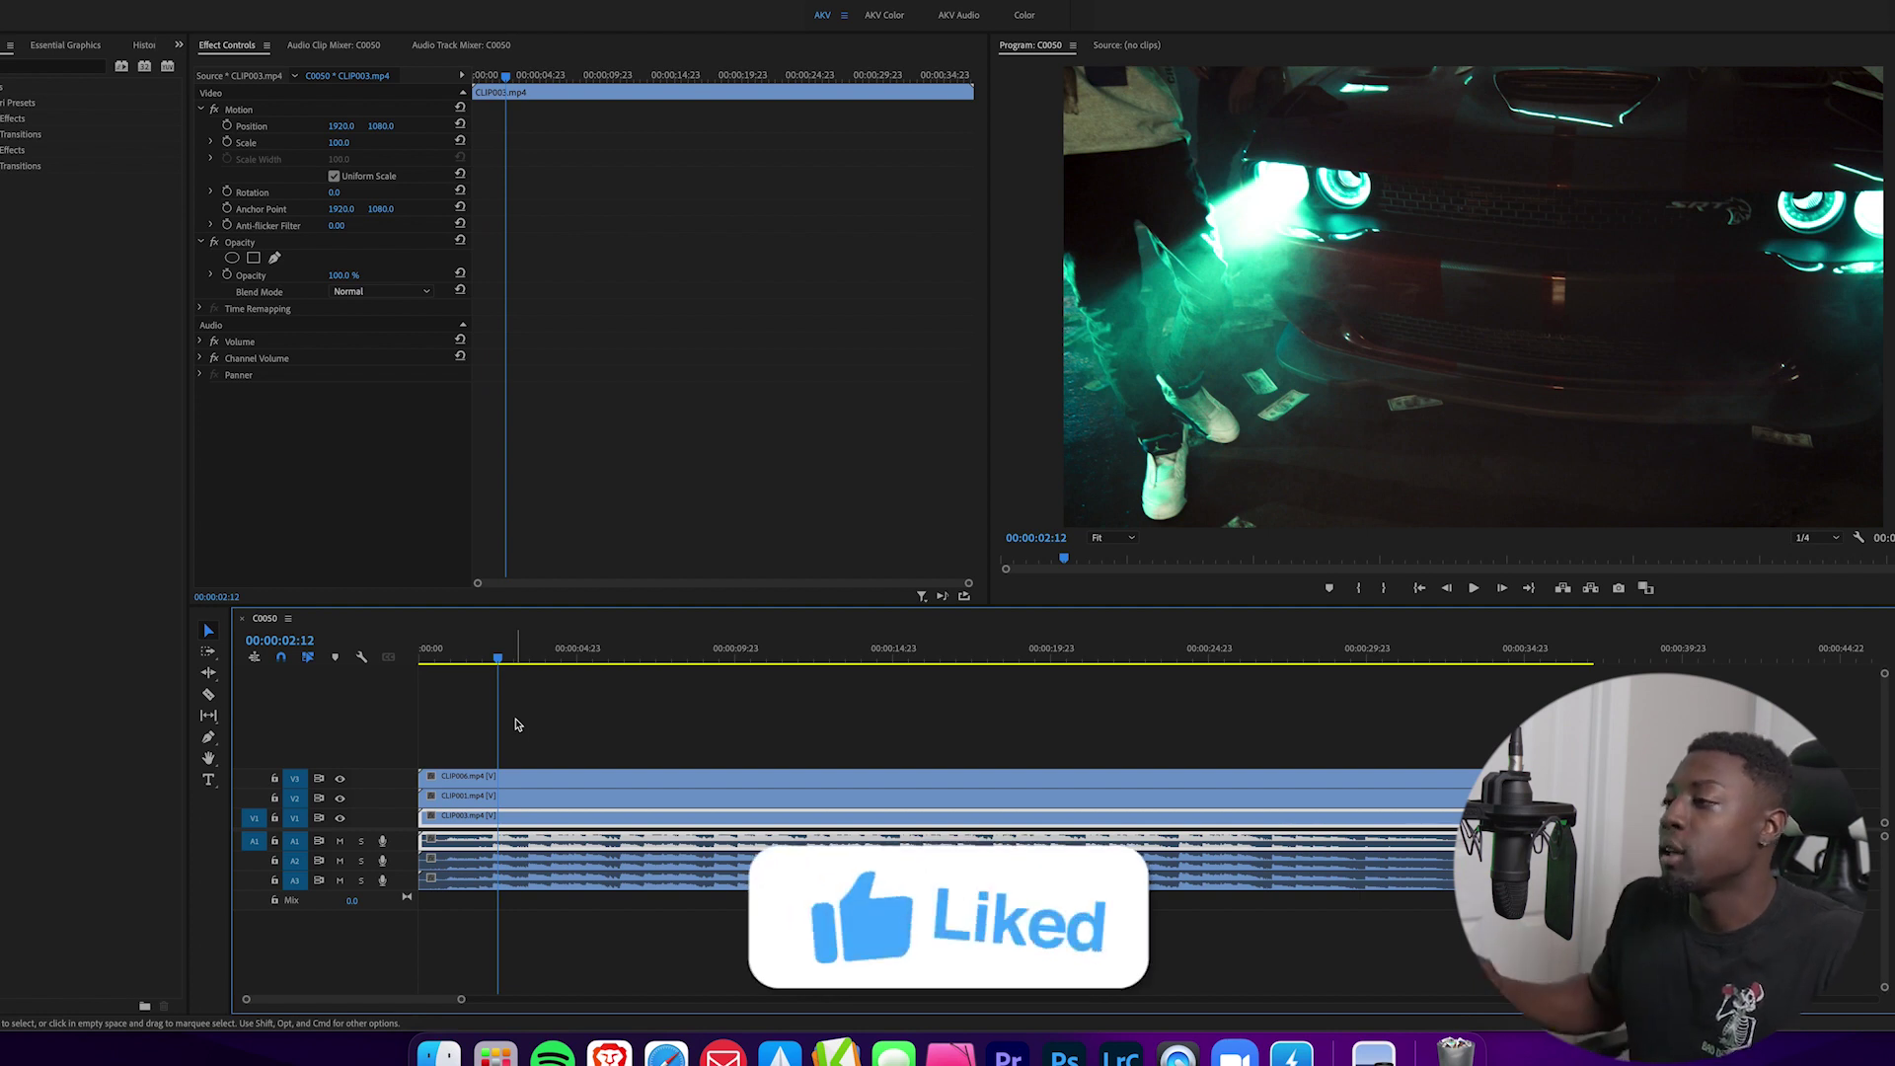
left_click(523, 777)
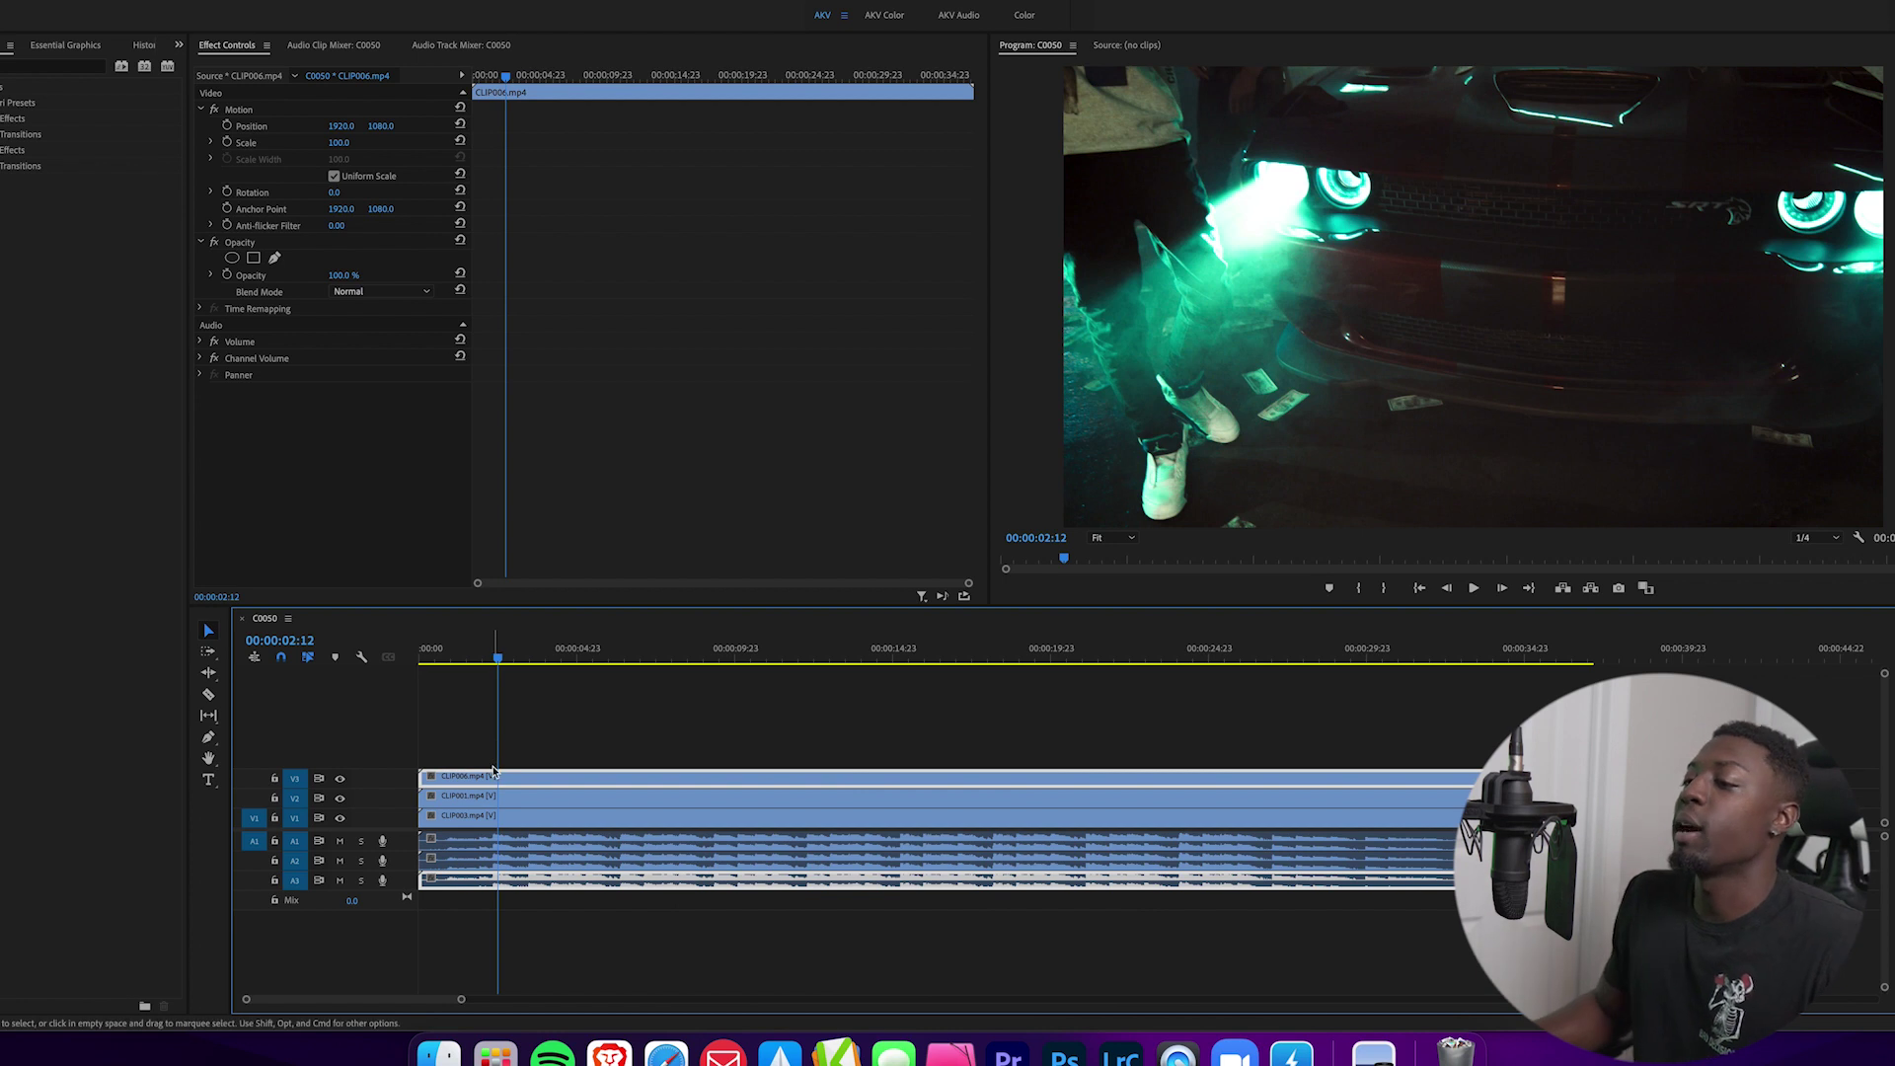
right_click(564, 774)
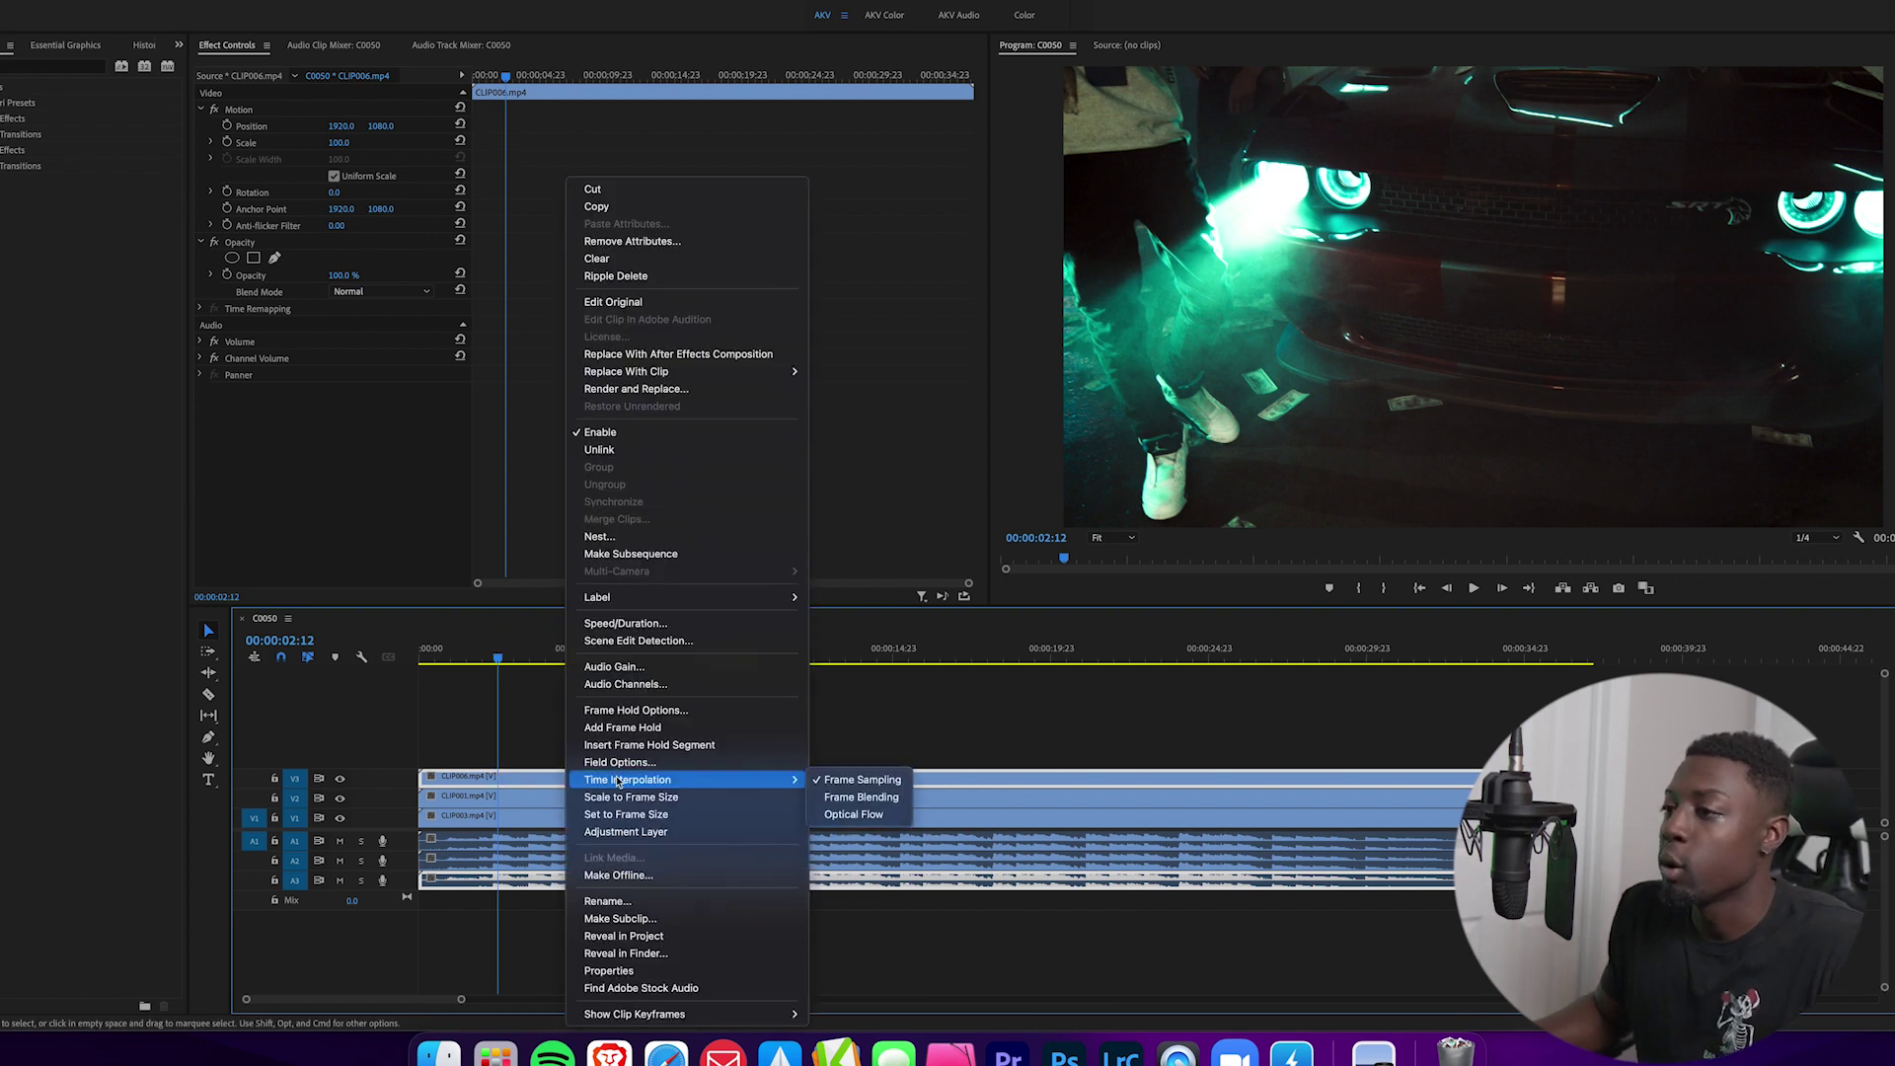
mouse_move(720, 609)
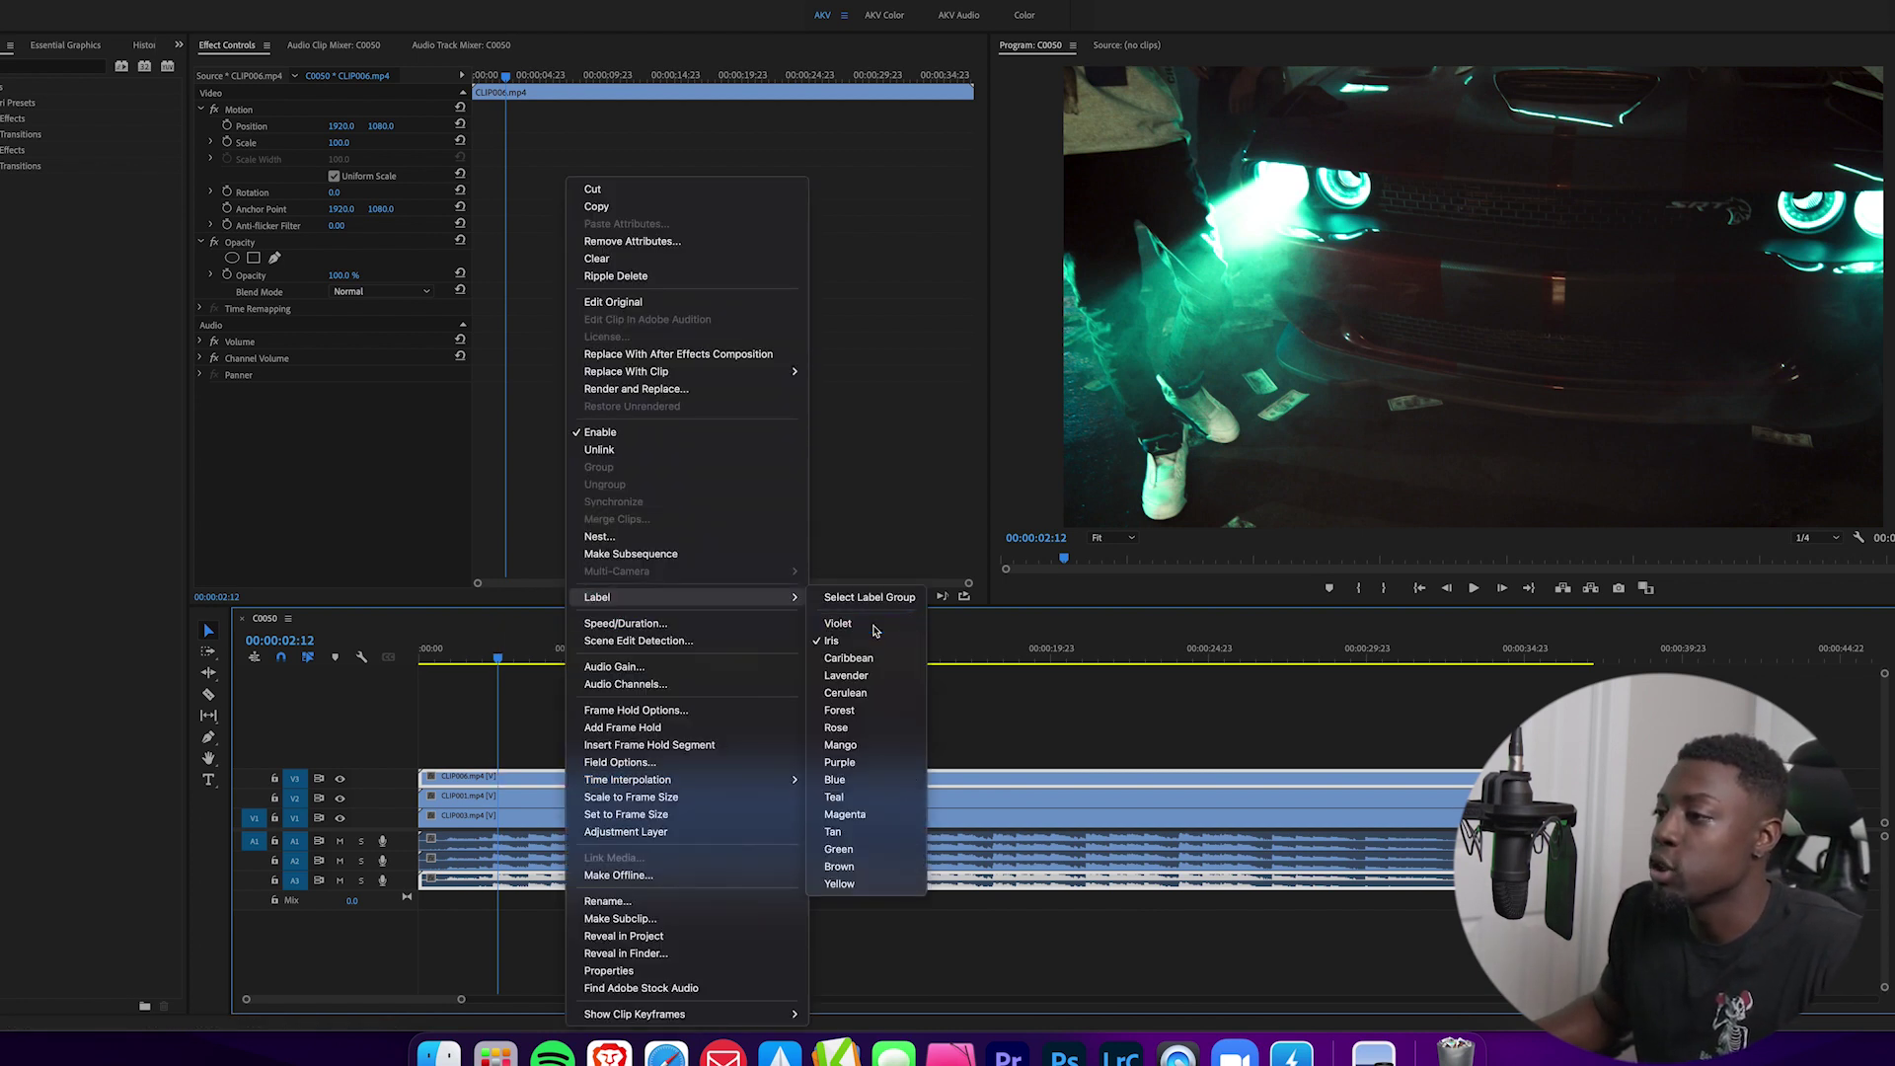
left_click(838, 622)
Give CLIP001 the Caribbean label colour.
left_click(830, 798)
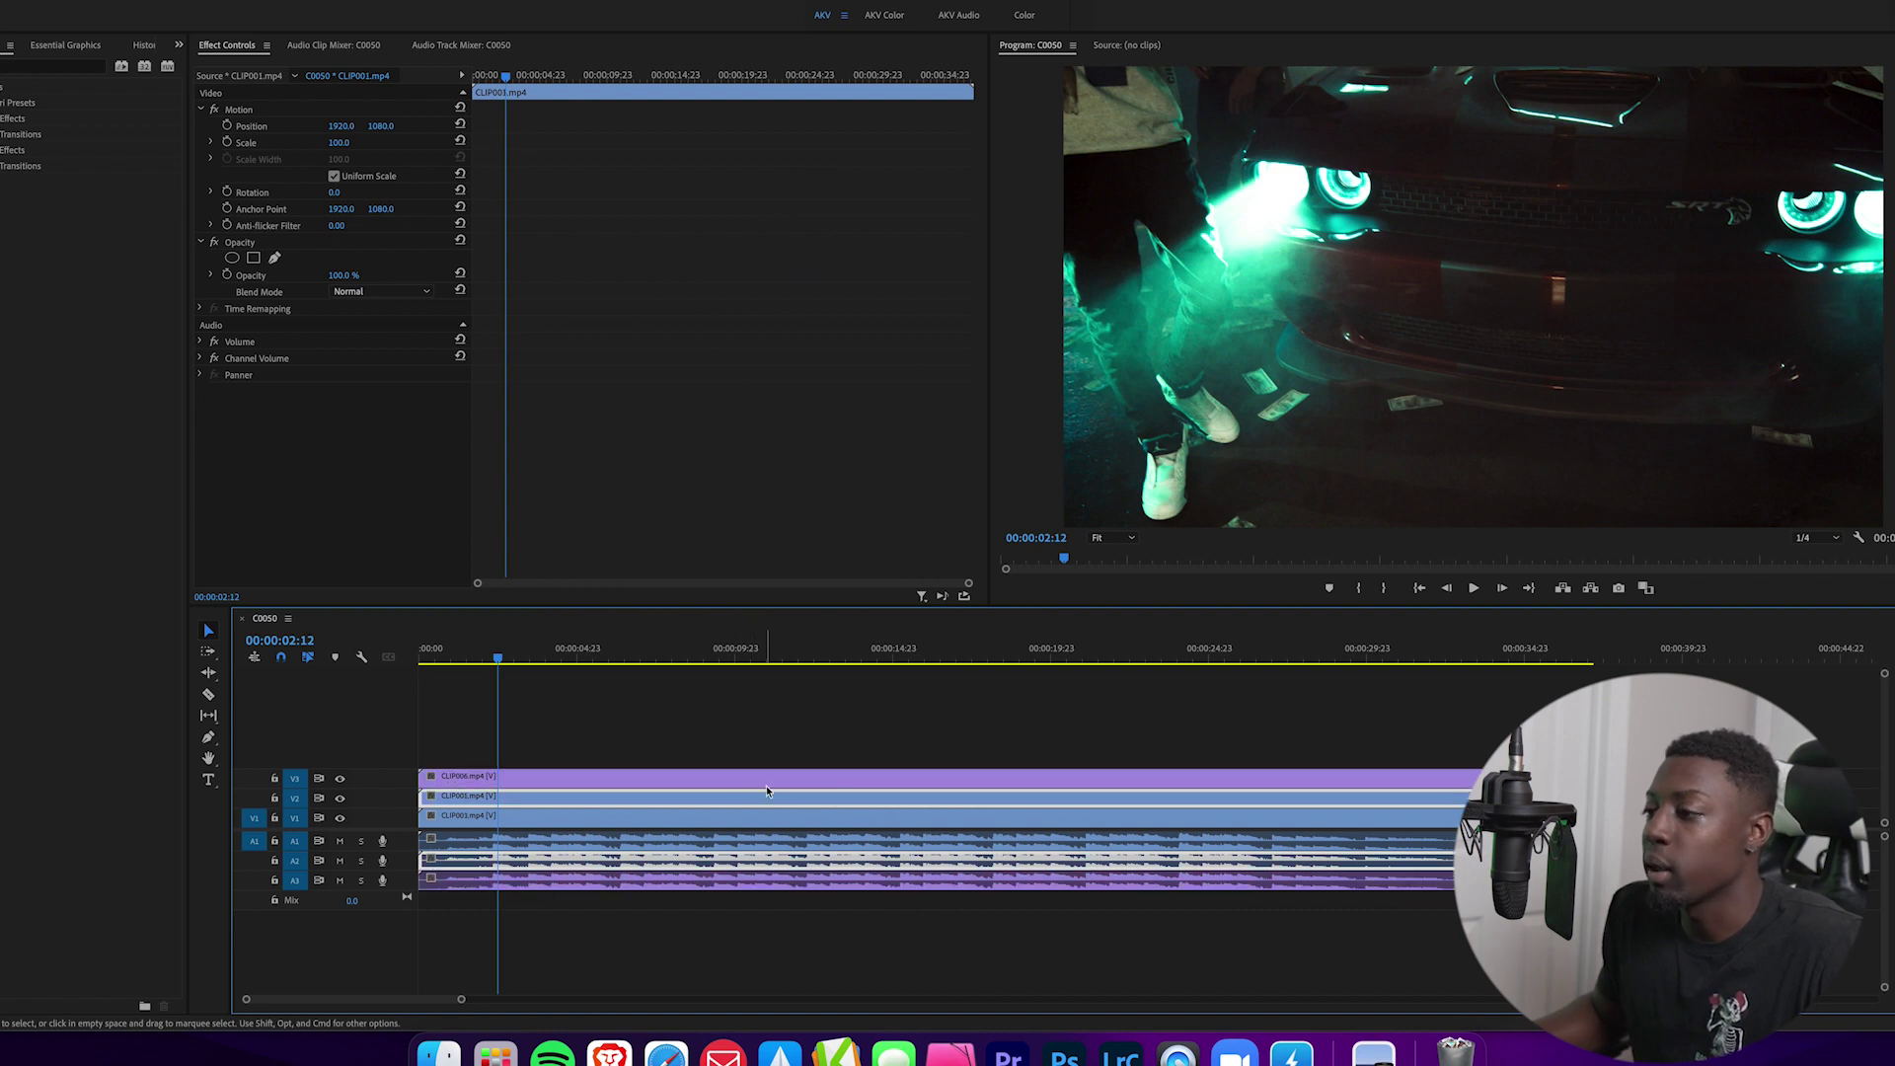
left_click(766, 784)
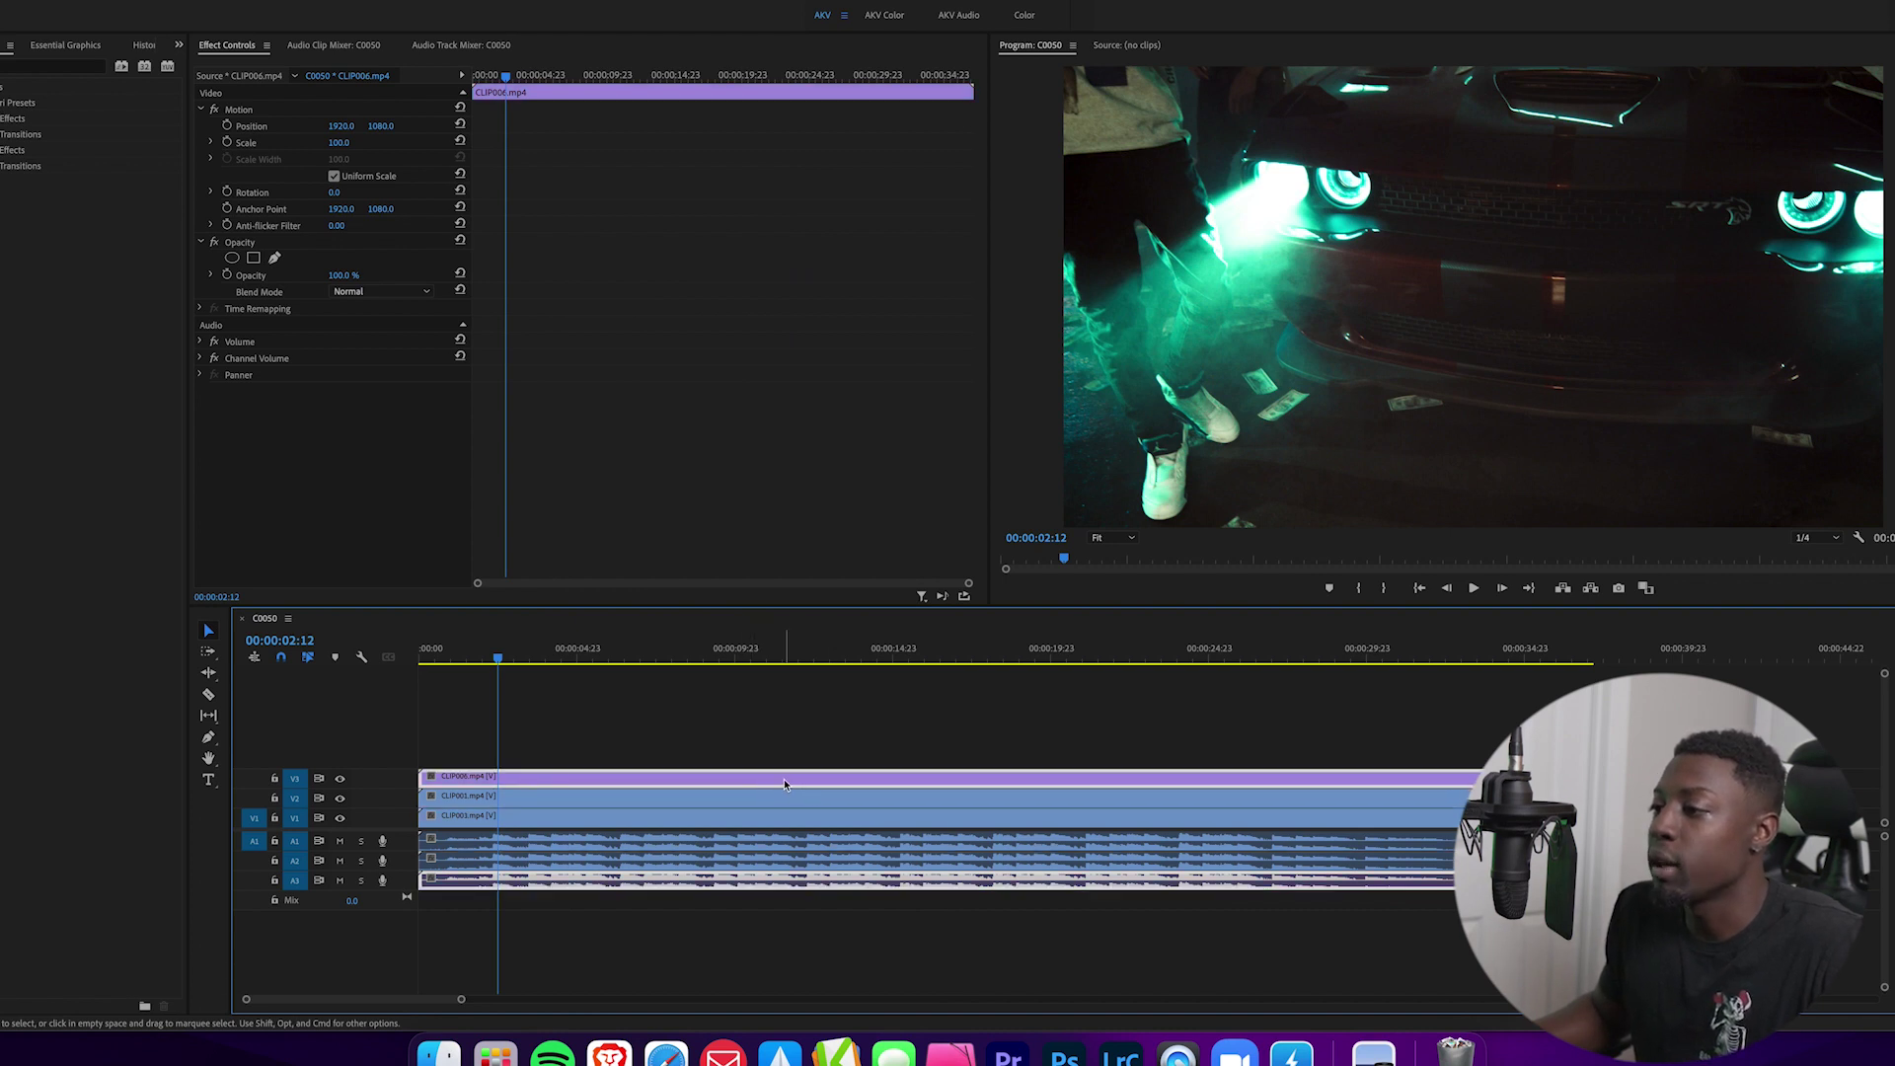
left_click(784, 883)
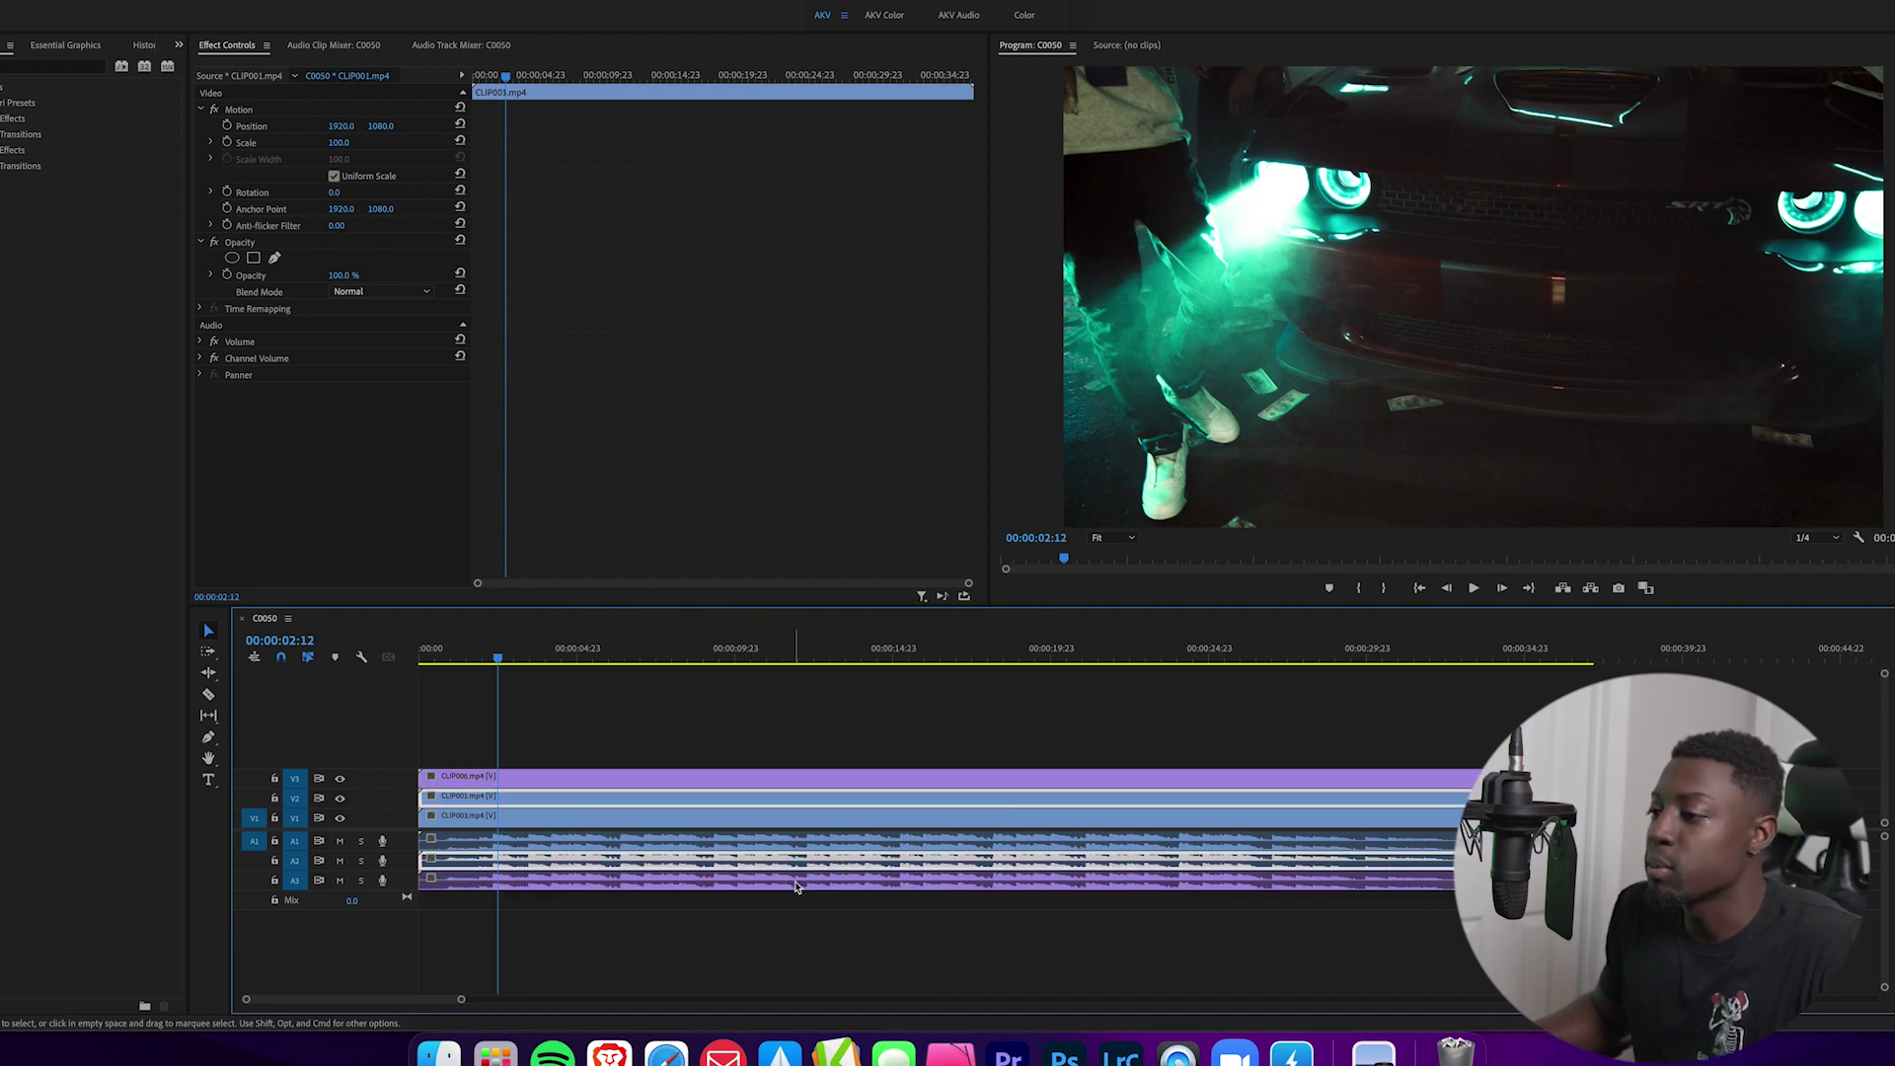
left_click(789, 886)
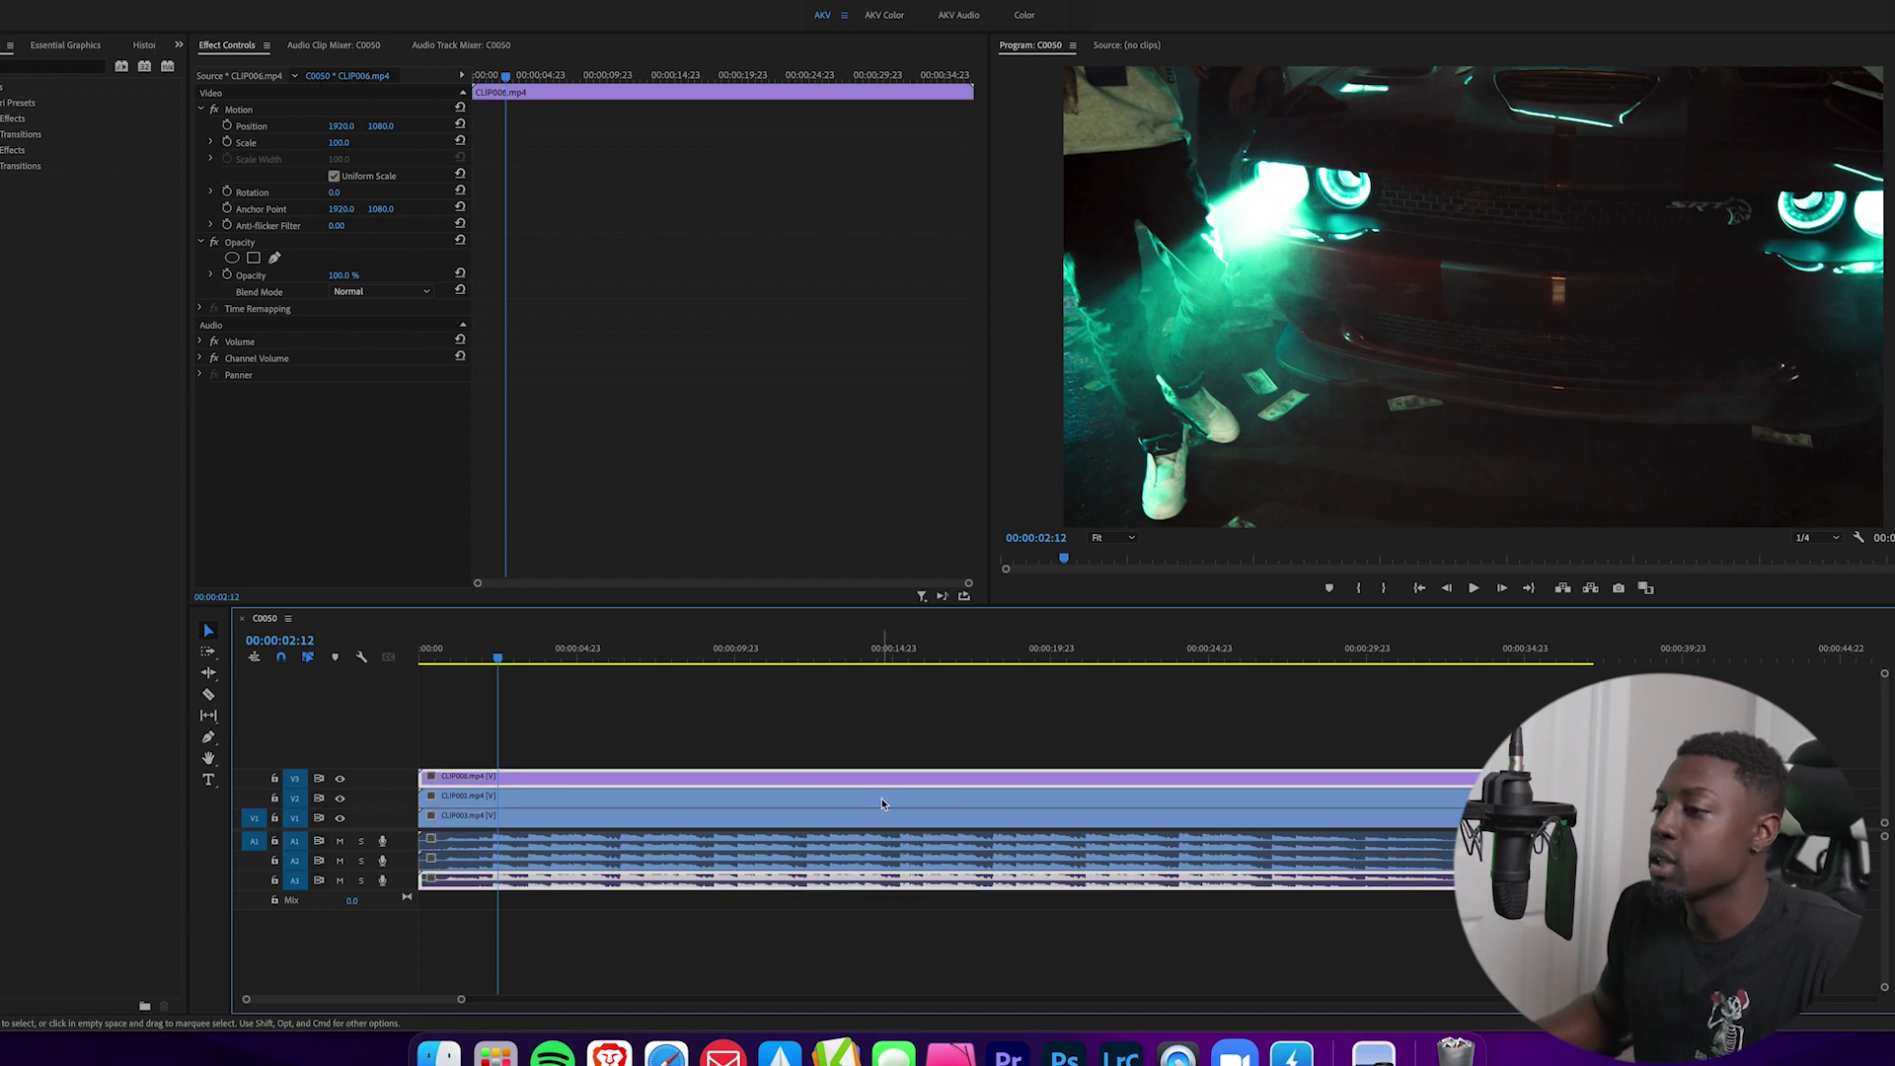
right_click(883, 804)
mouse_move(977, 598)
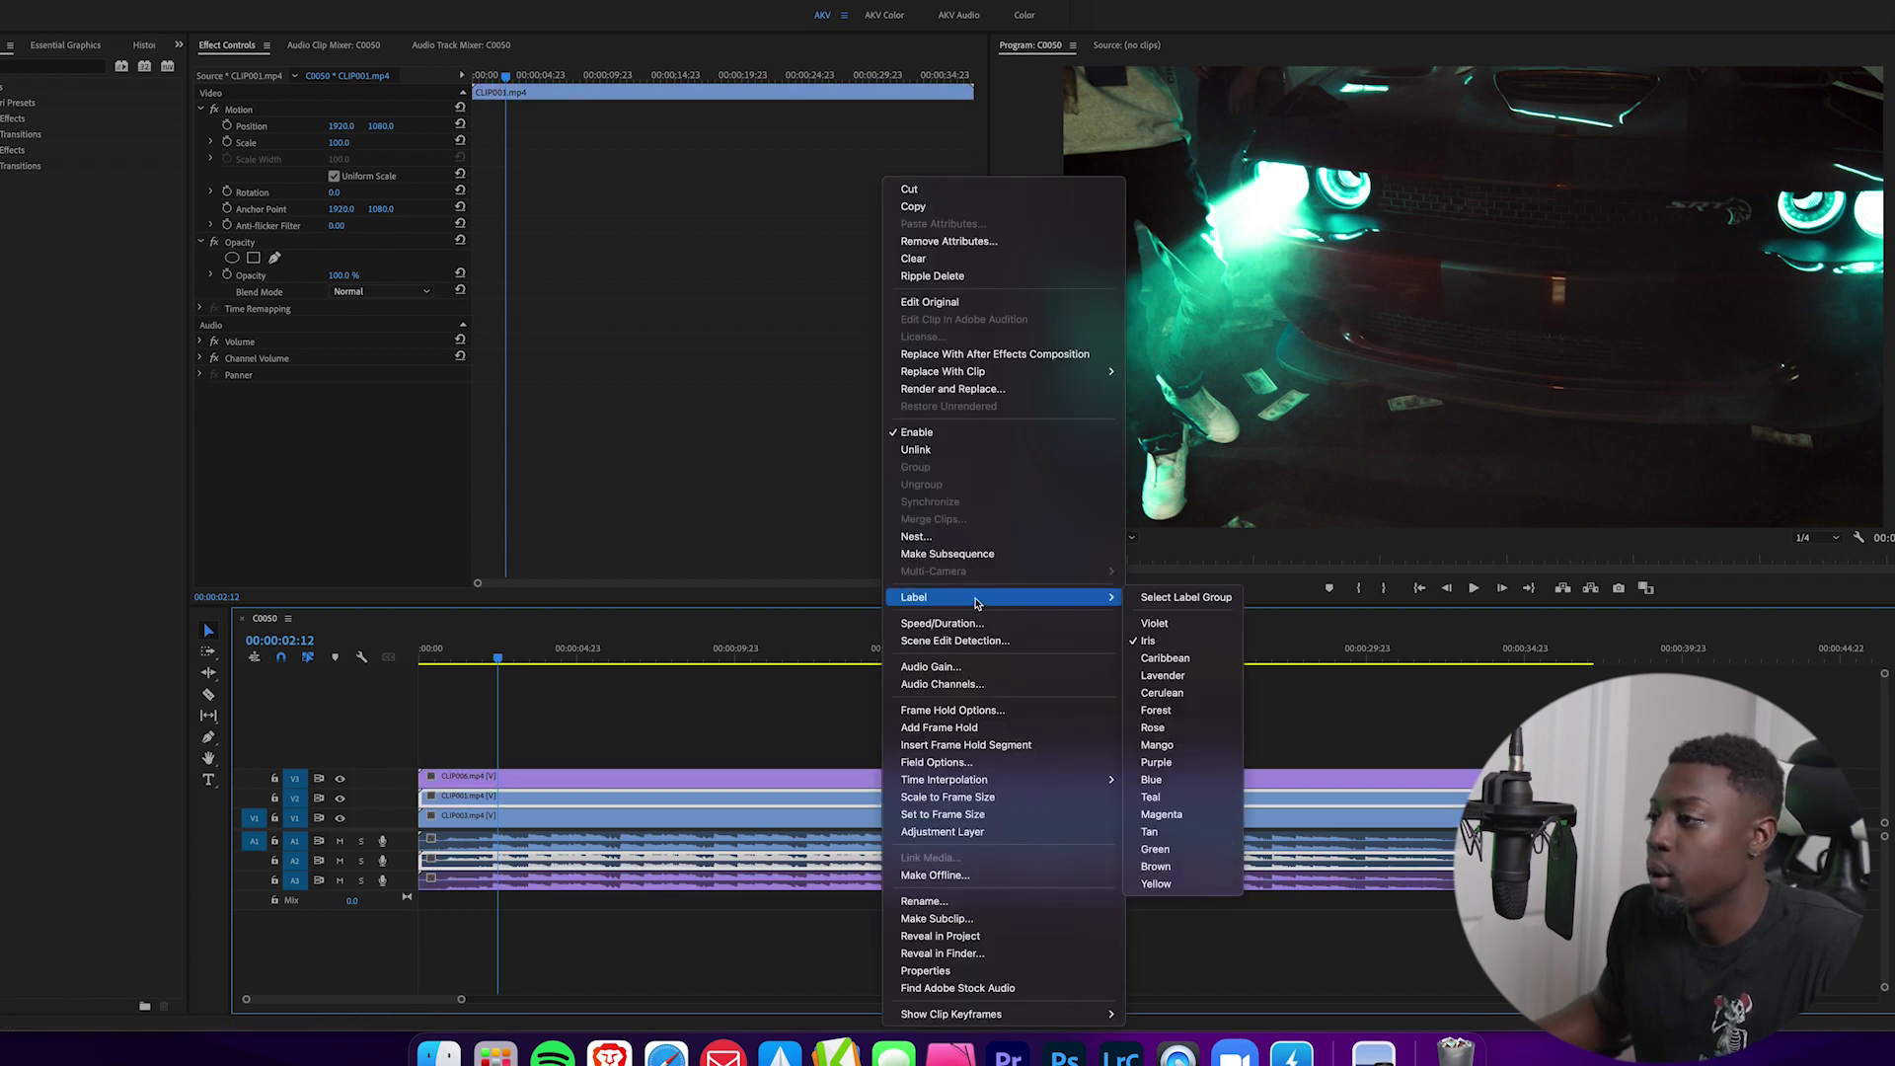
left_click(1165, 657)
left_click(706, 742)
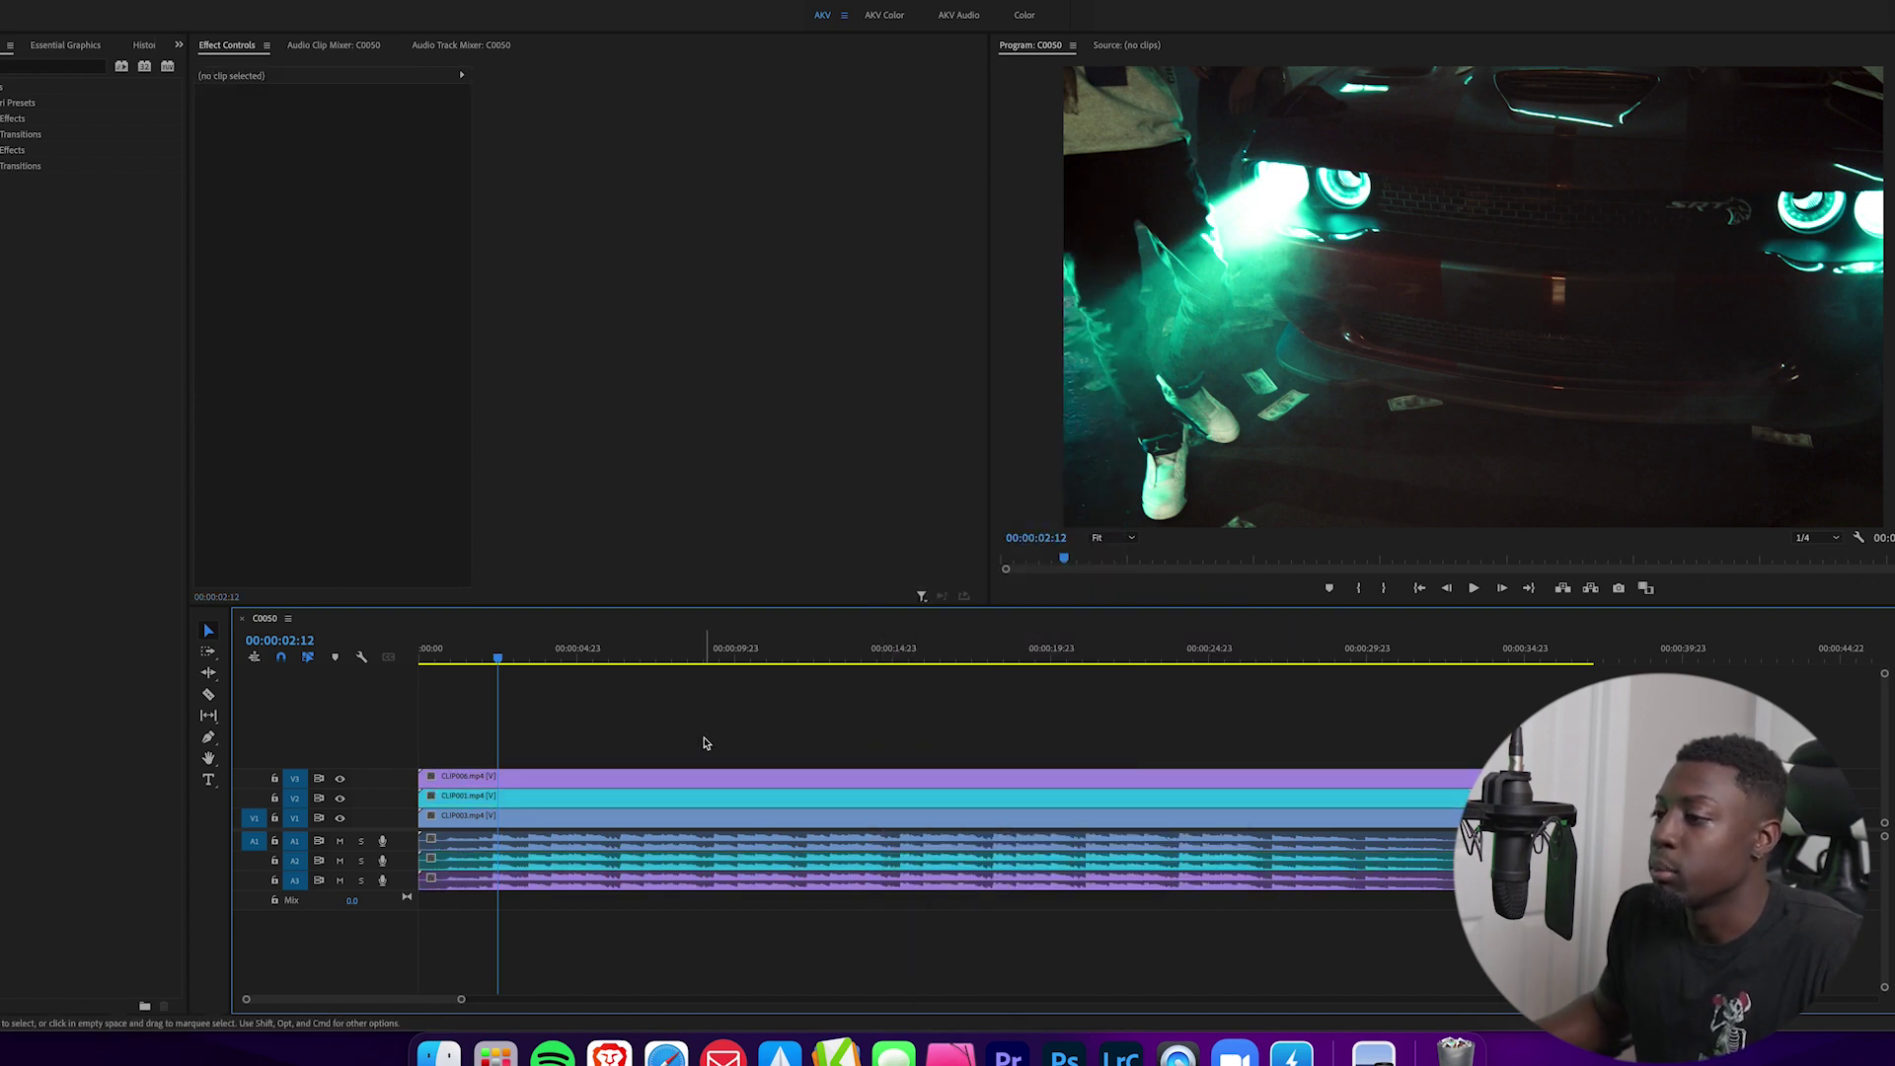
Select CLIP001 with its audio, then CLIP003 on the bottom track.
left_click(780, 821)
left_click(780, 798)
left_click(782, 778)
left_click(777, 798)
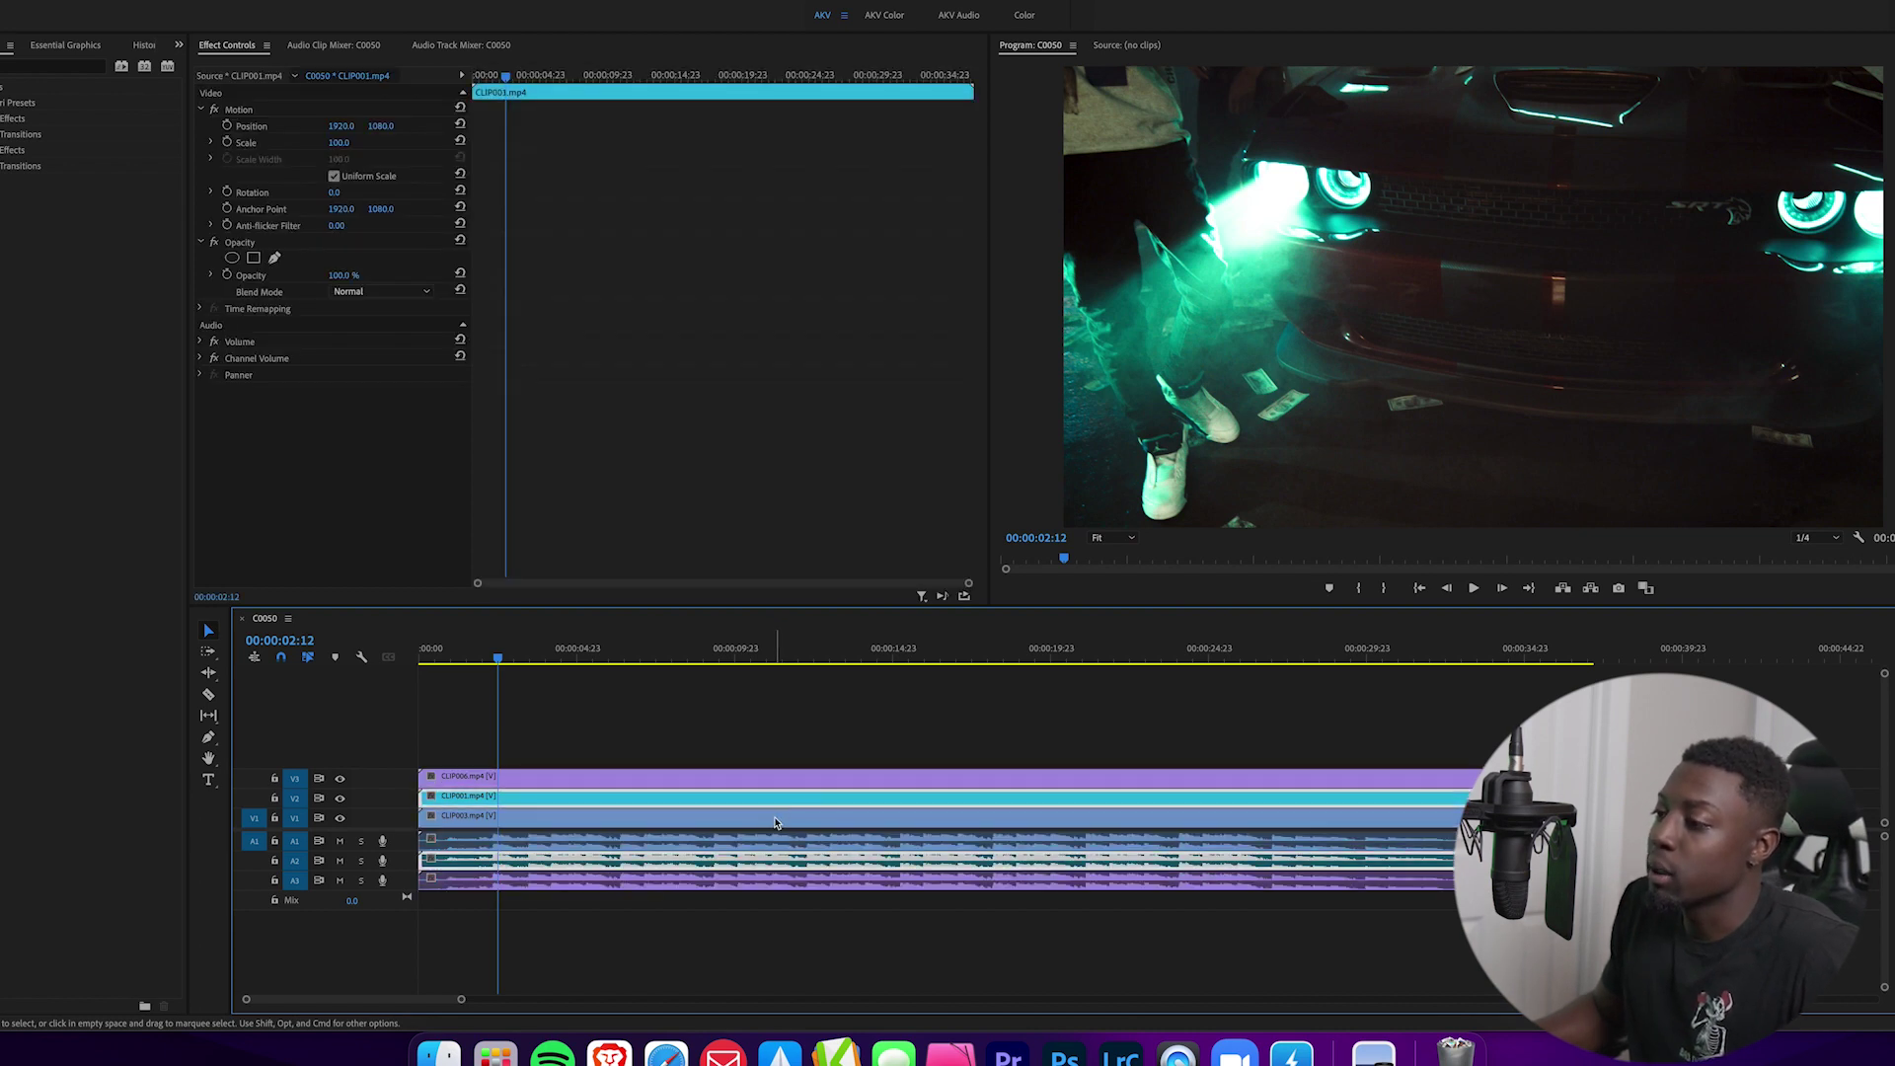
left_click(776, 822)
left_click(770, 832)
left_click(766, 815)
left_click(747, 817)
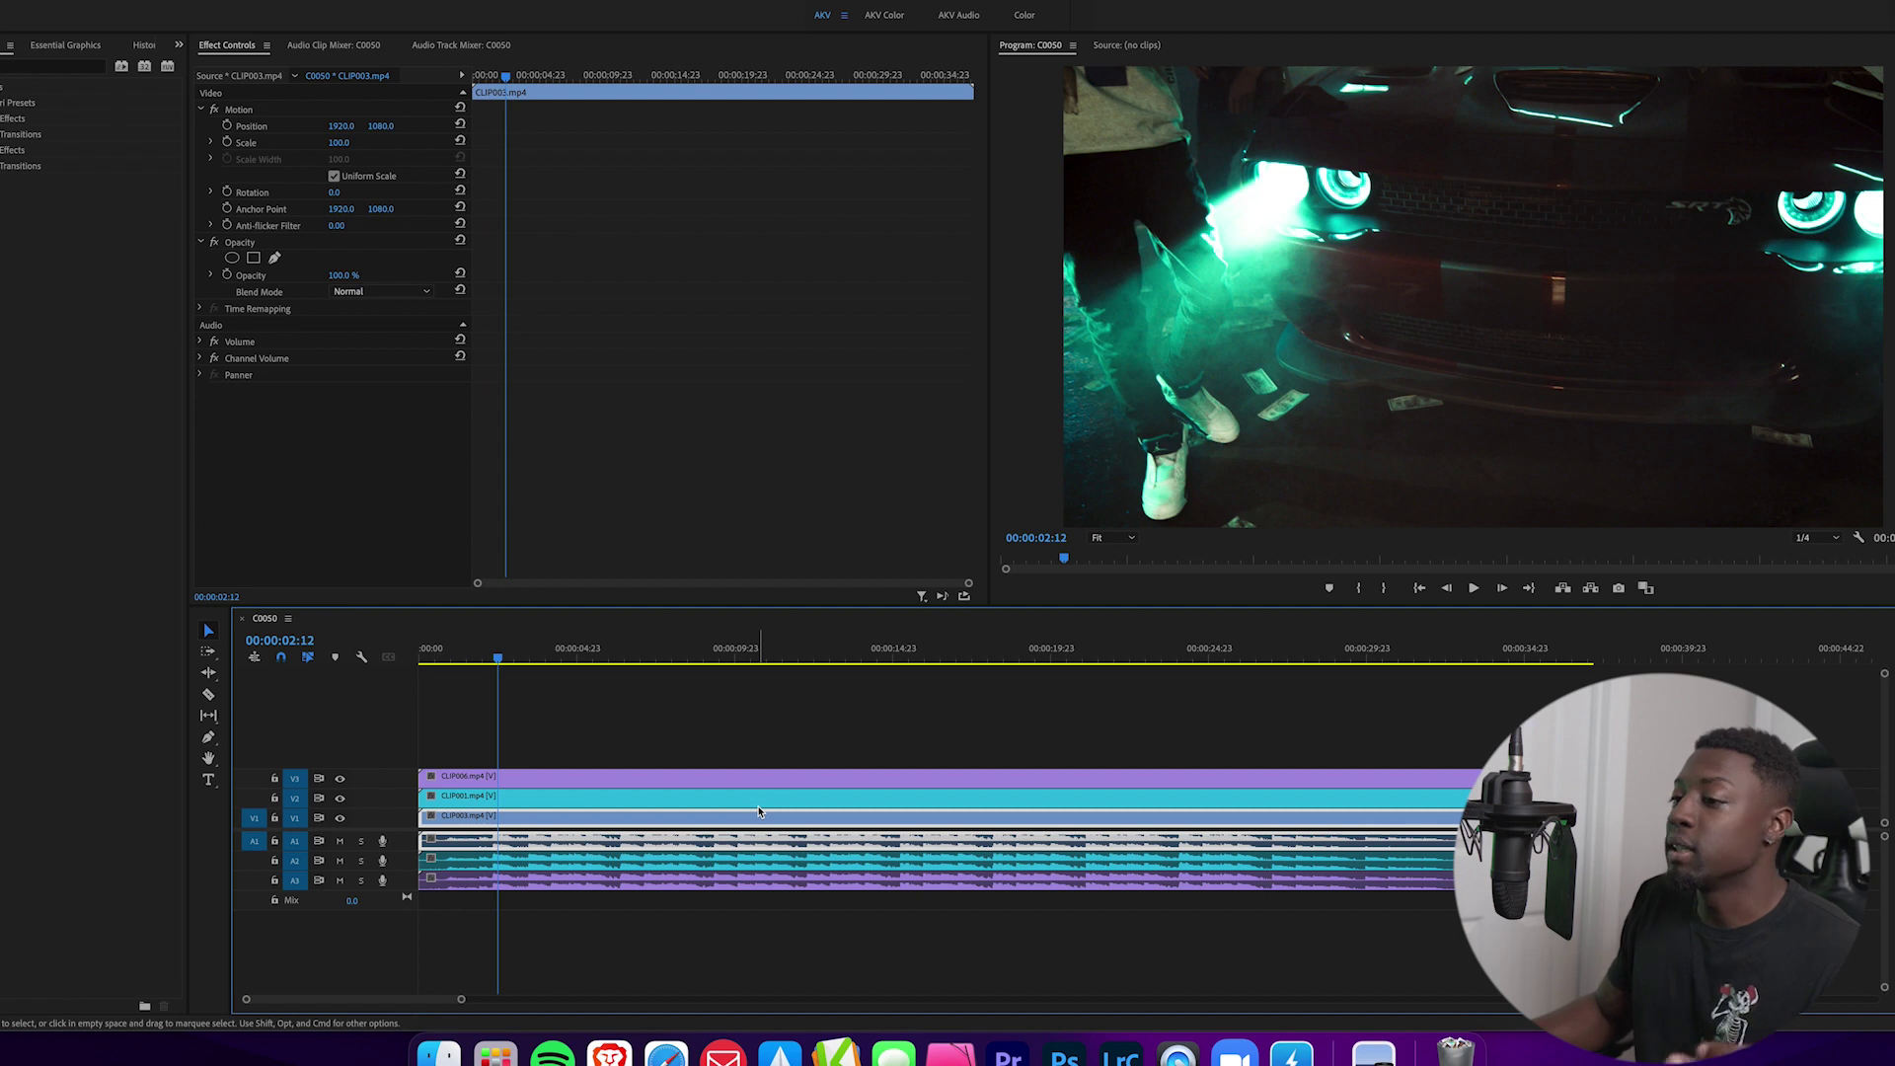
Preview the sequence, then drop the first beat marker near the start with M.
left_click(471, 679)
key("space")
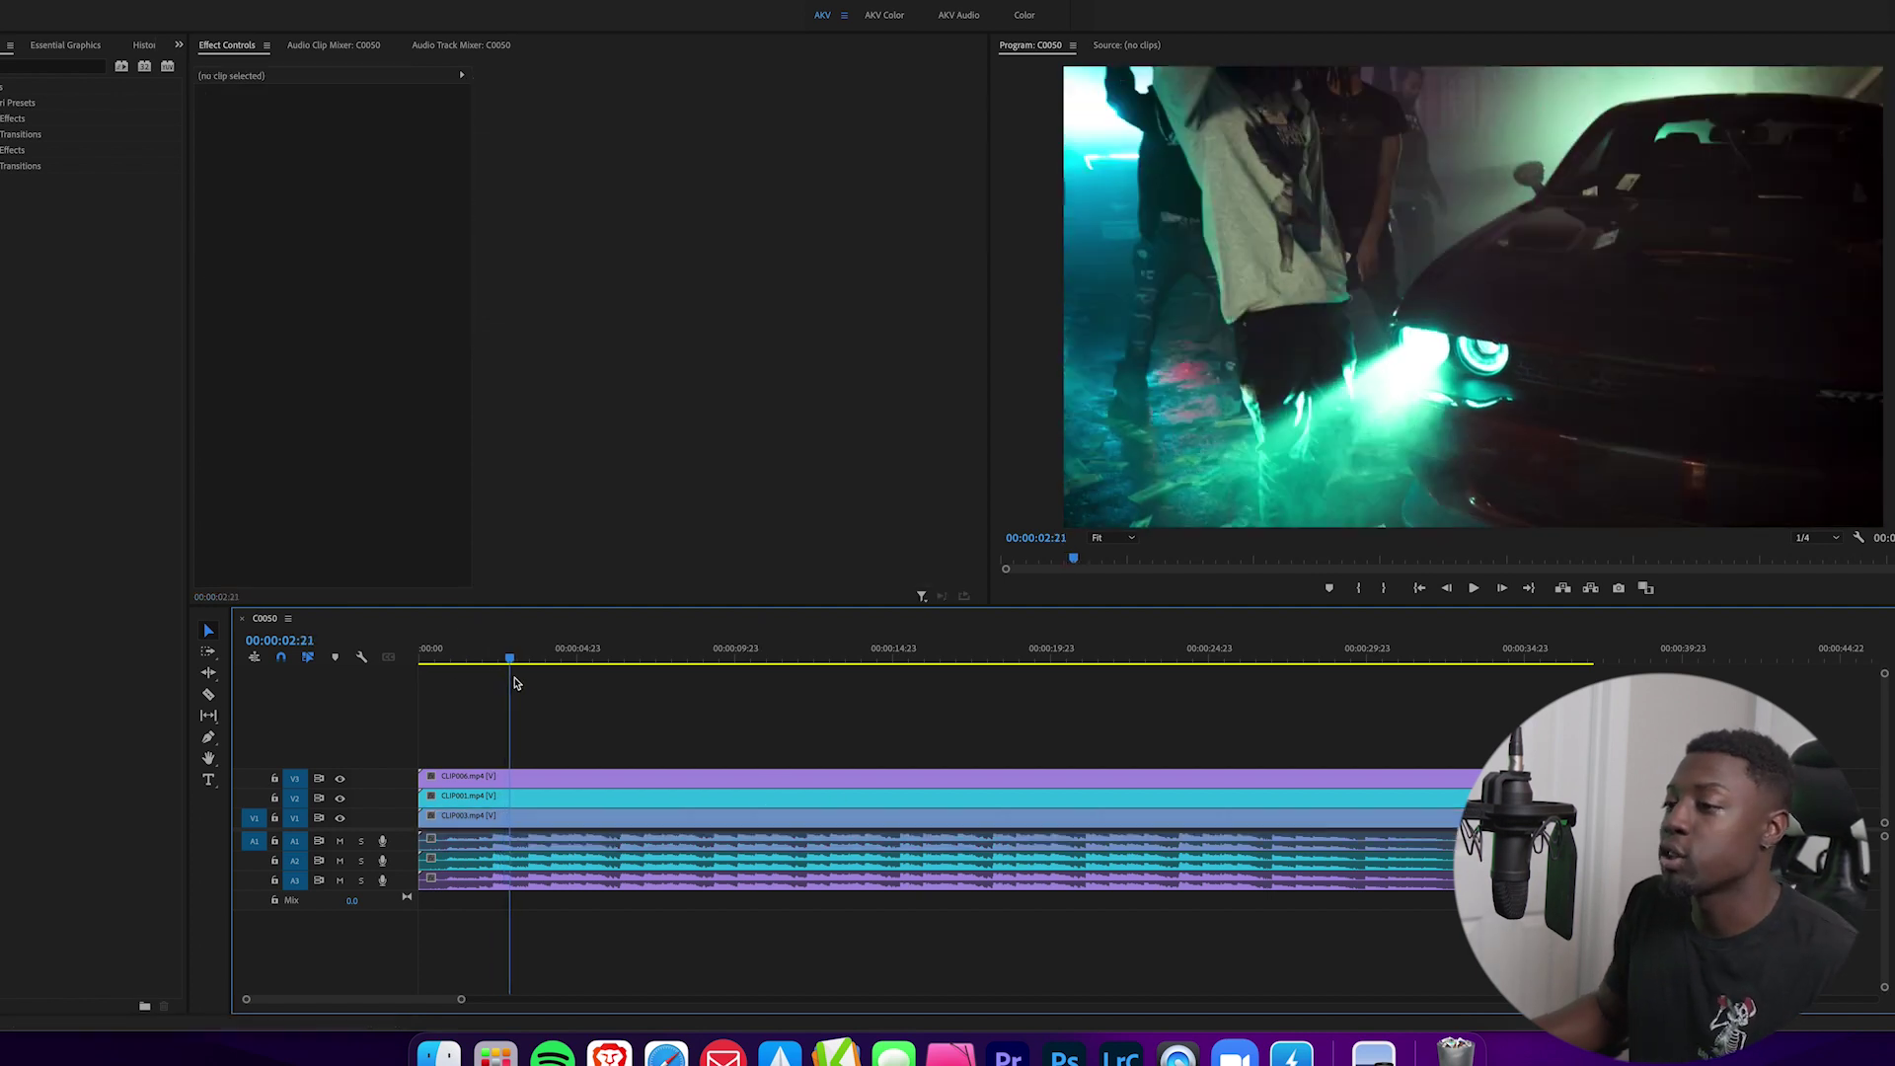
left_click(599, 668)
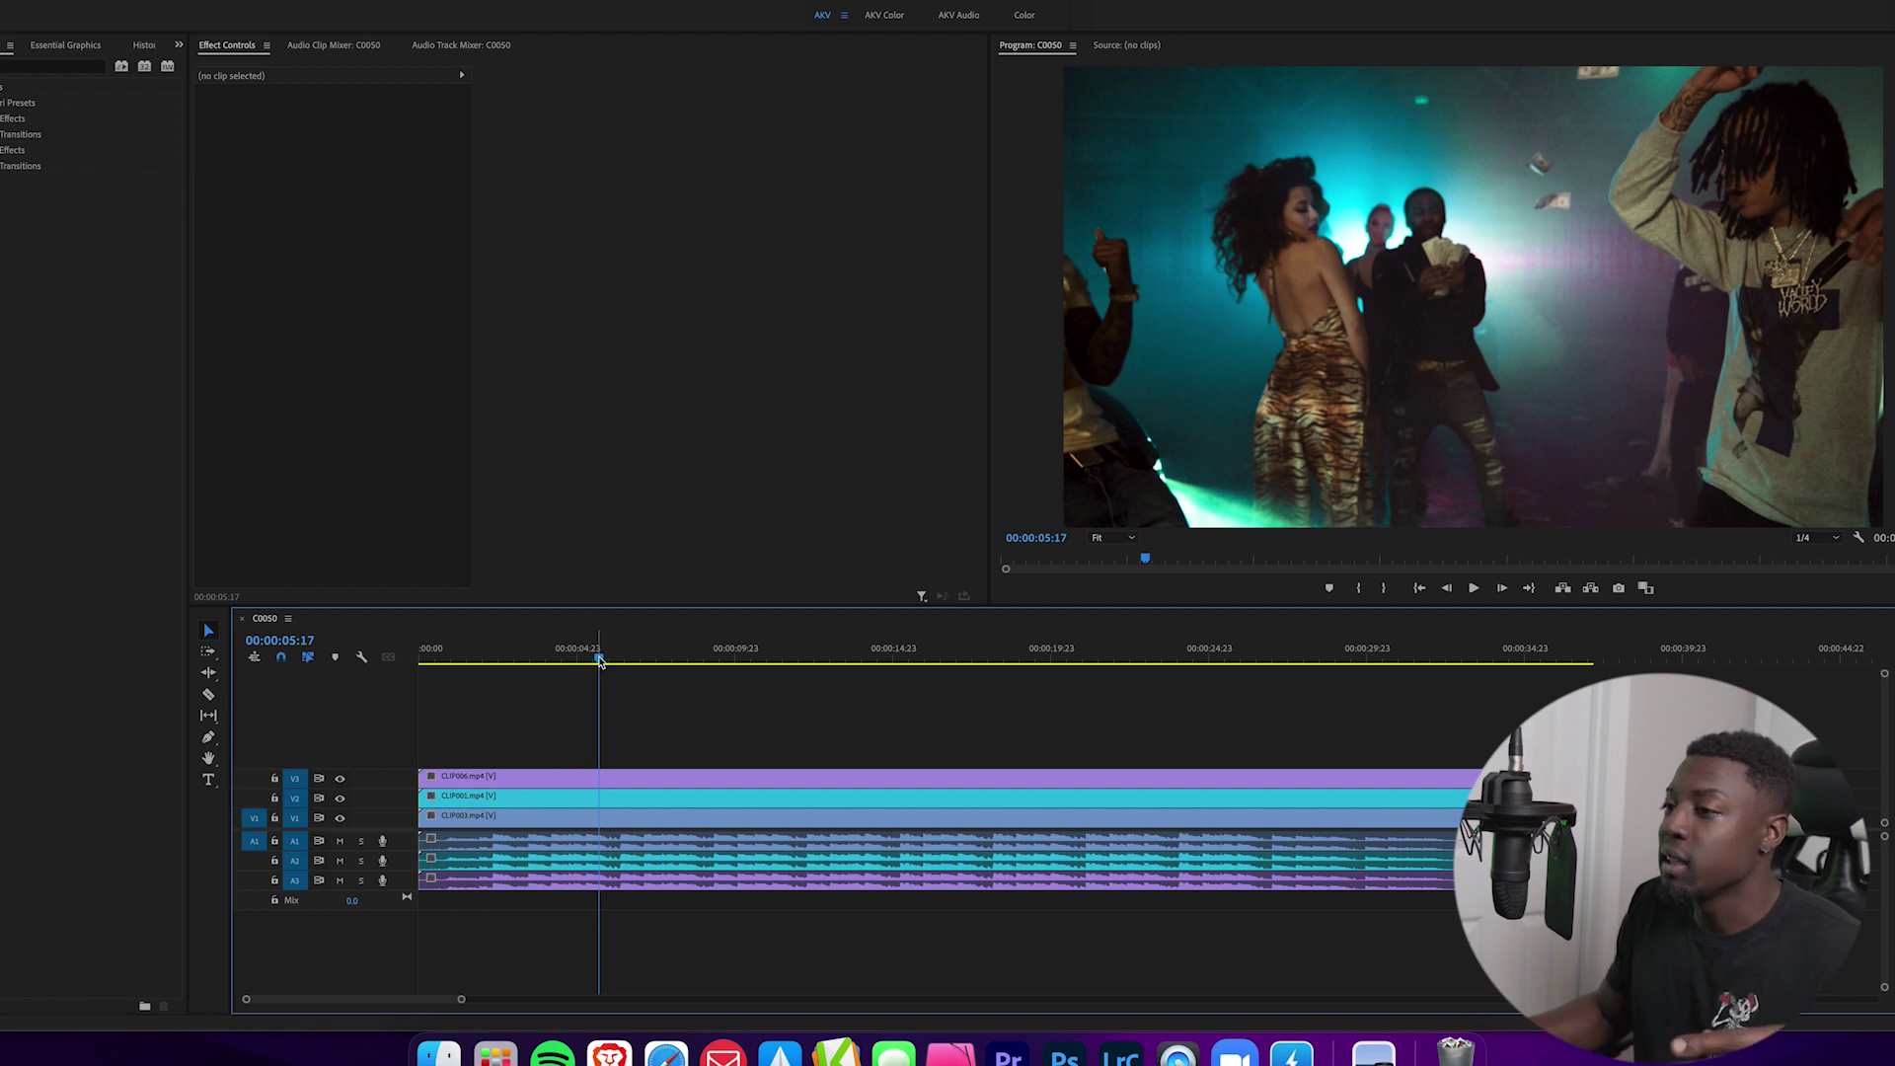
left_click_drag(599, 668, 659, 659)
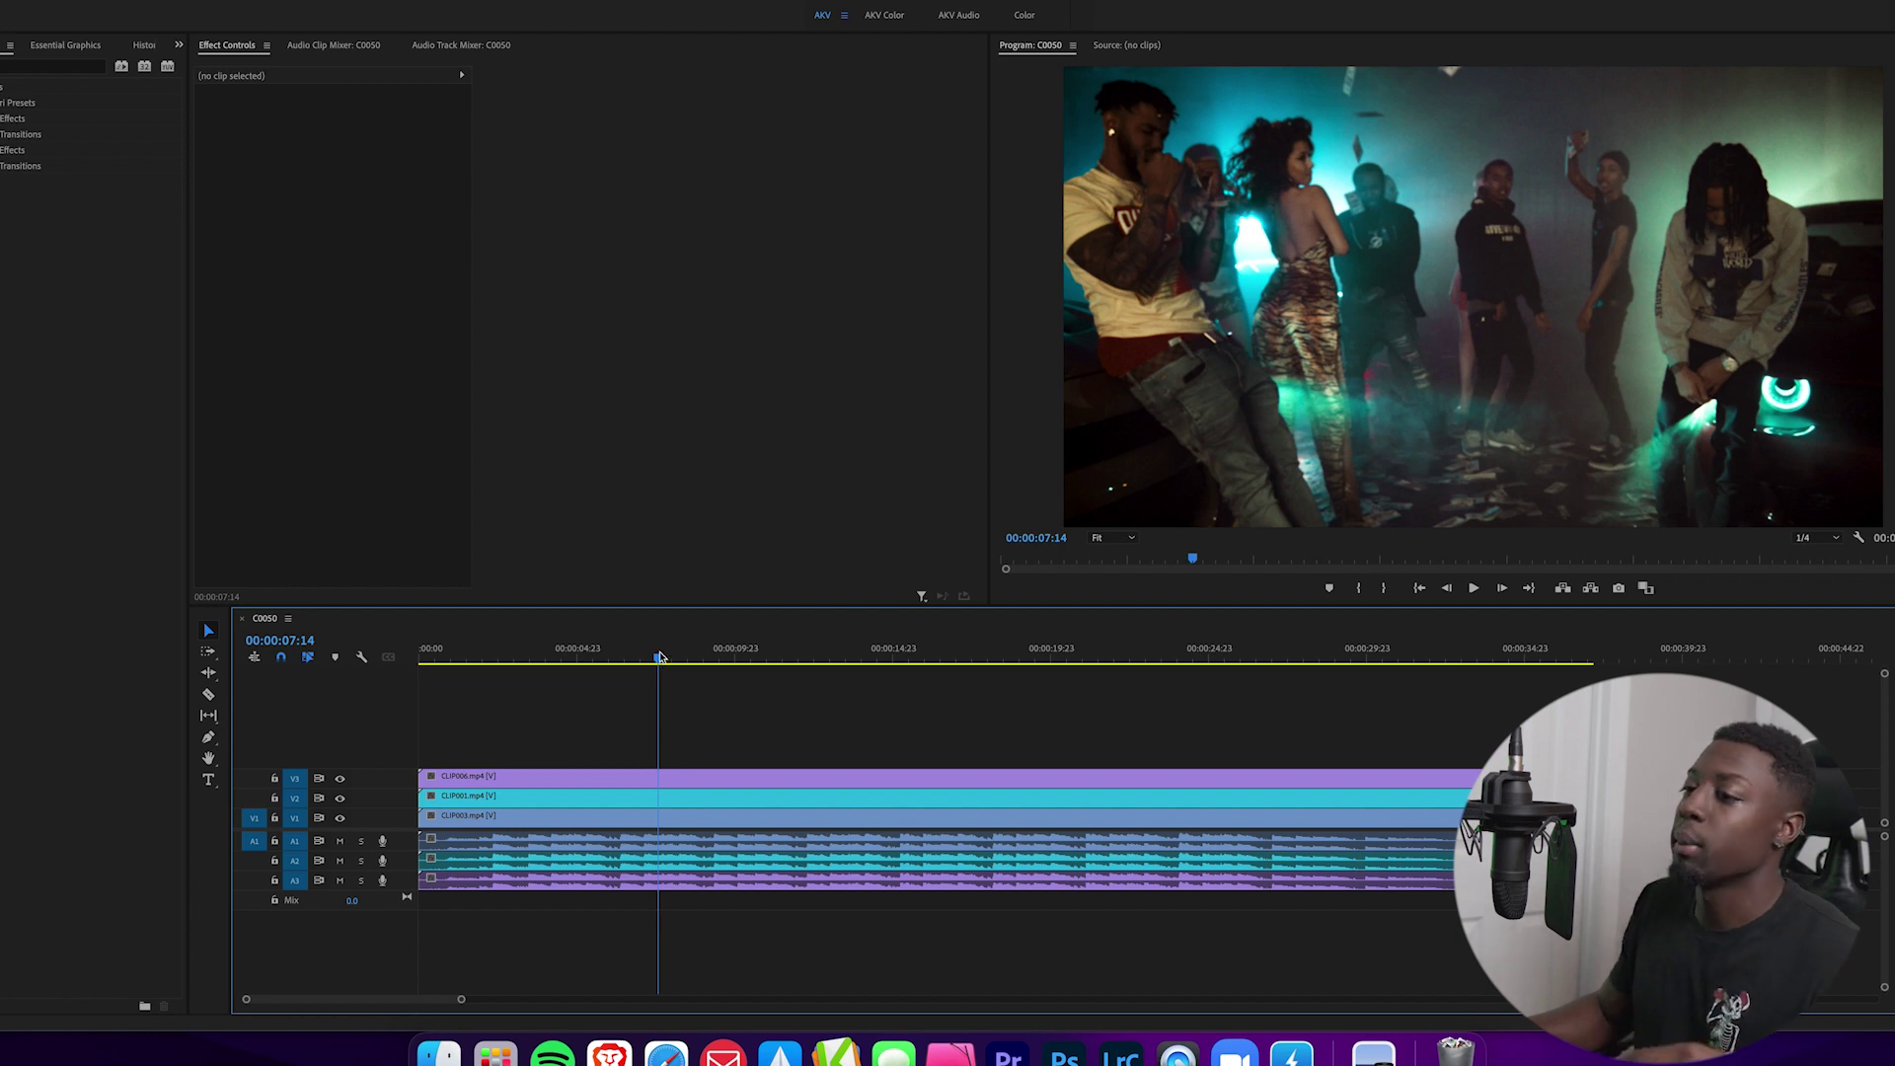
left_click_drag(659, 657, 463, 657)
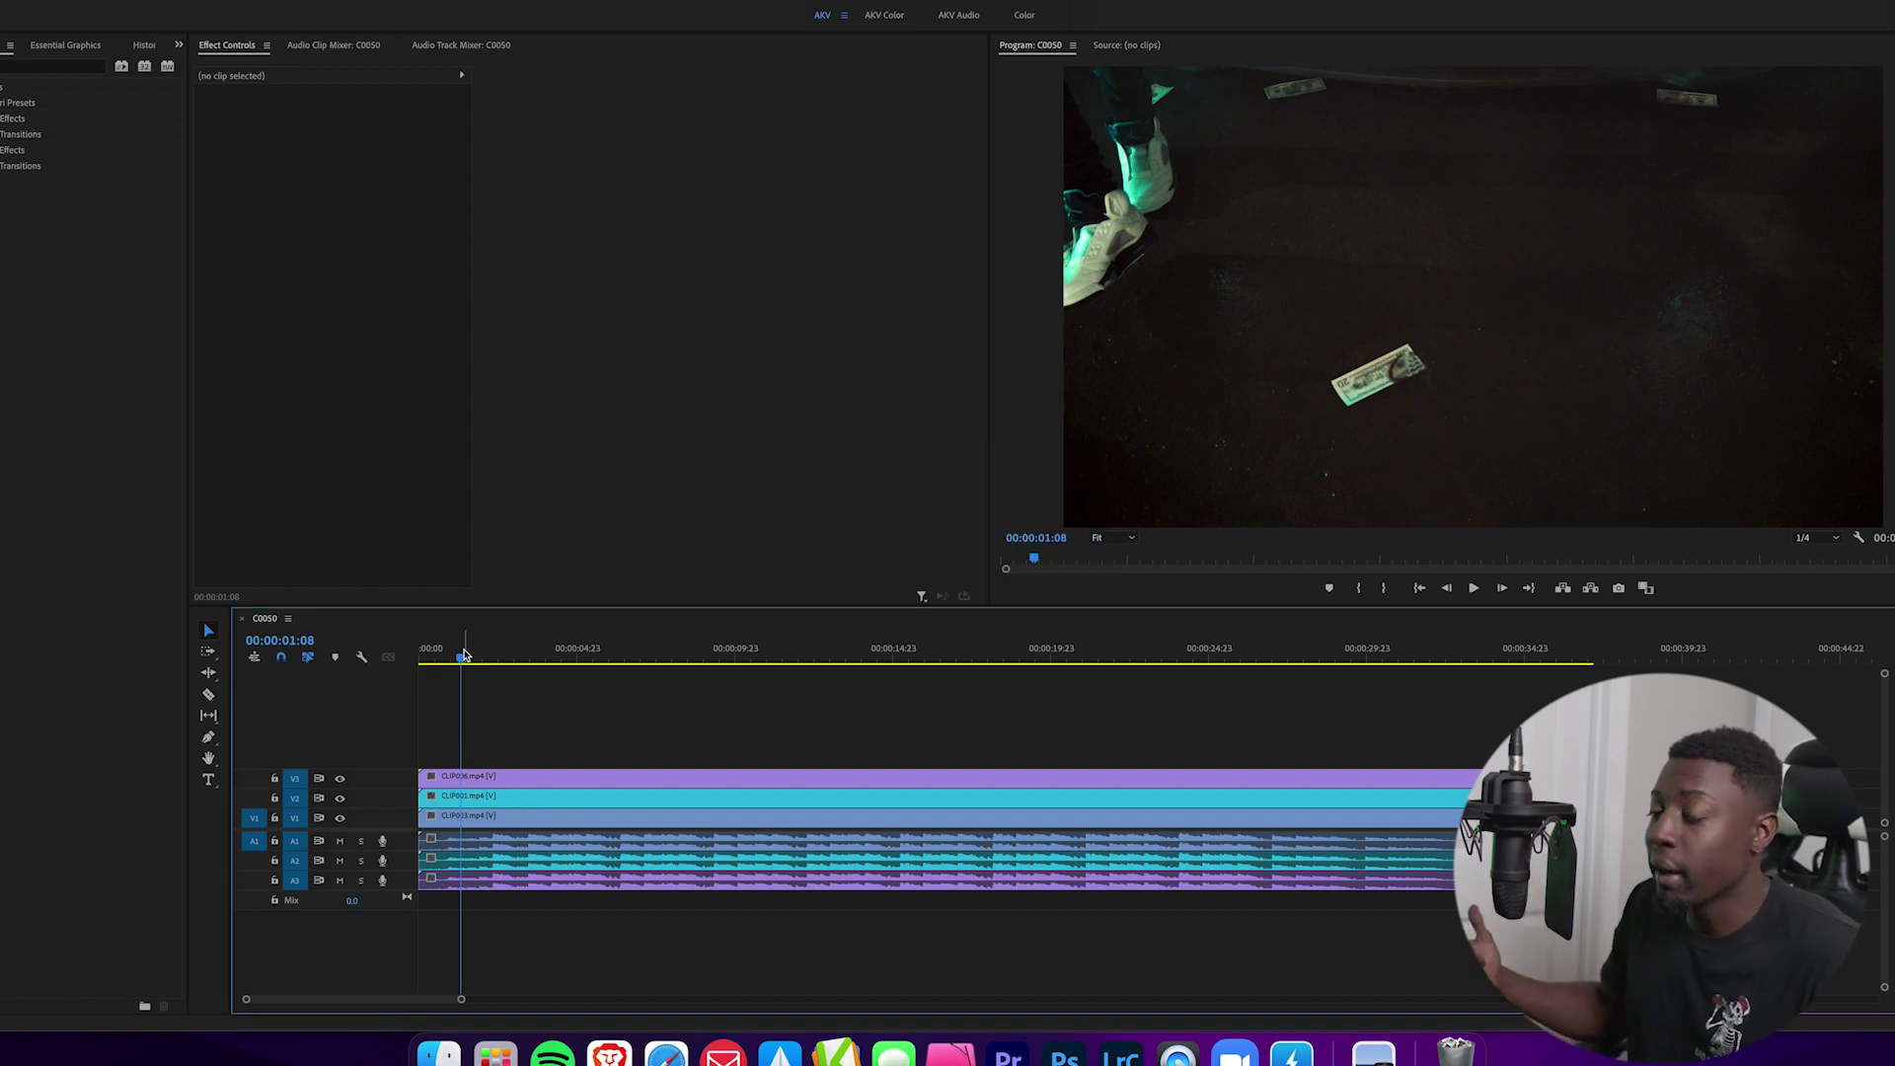
key("m")
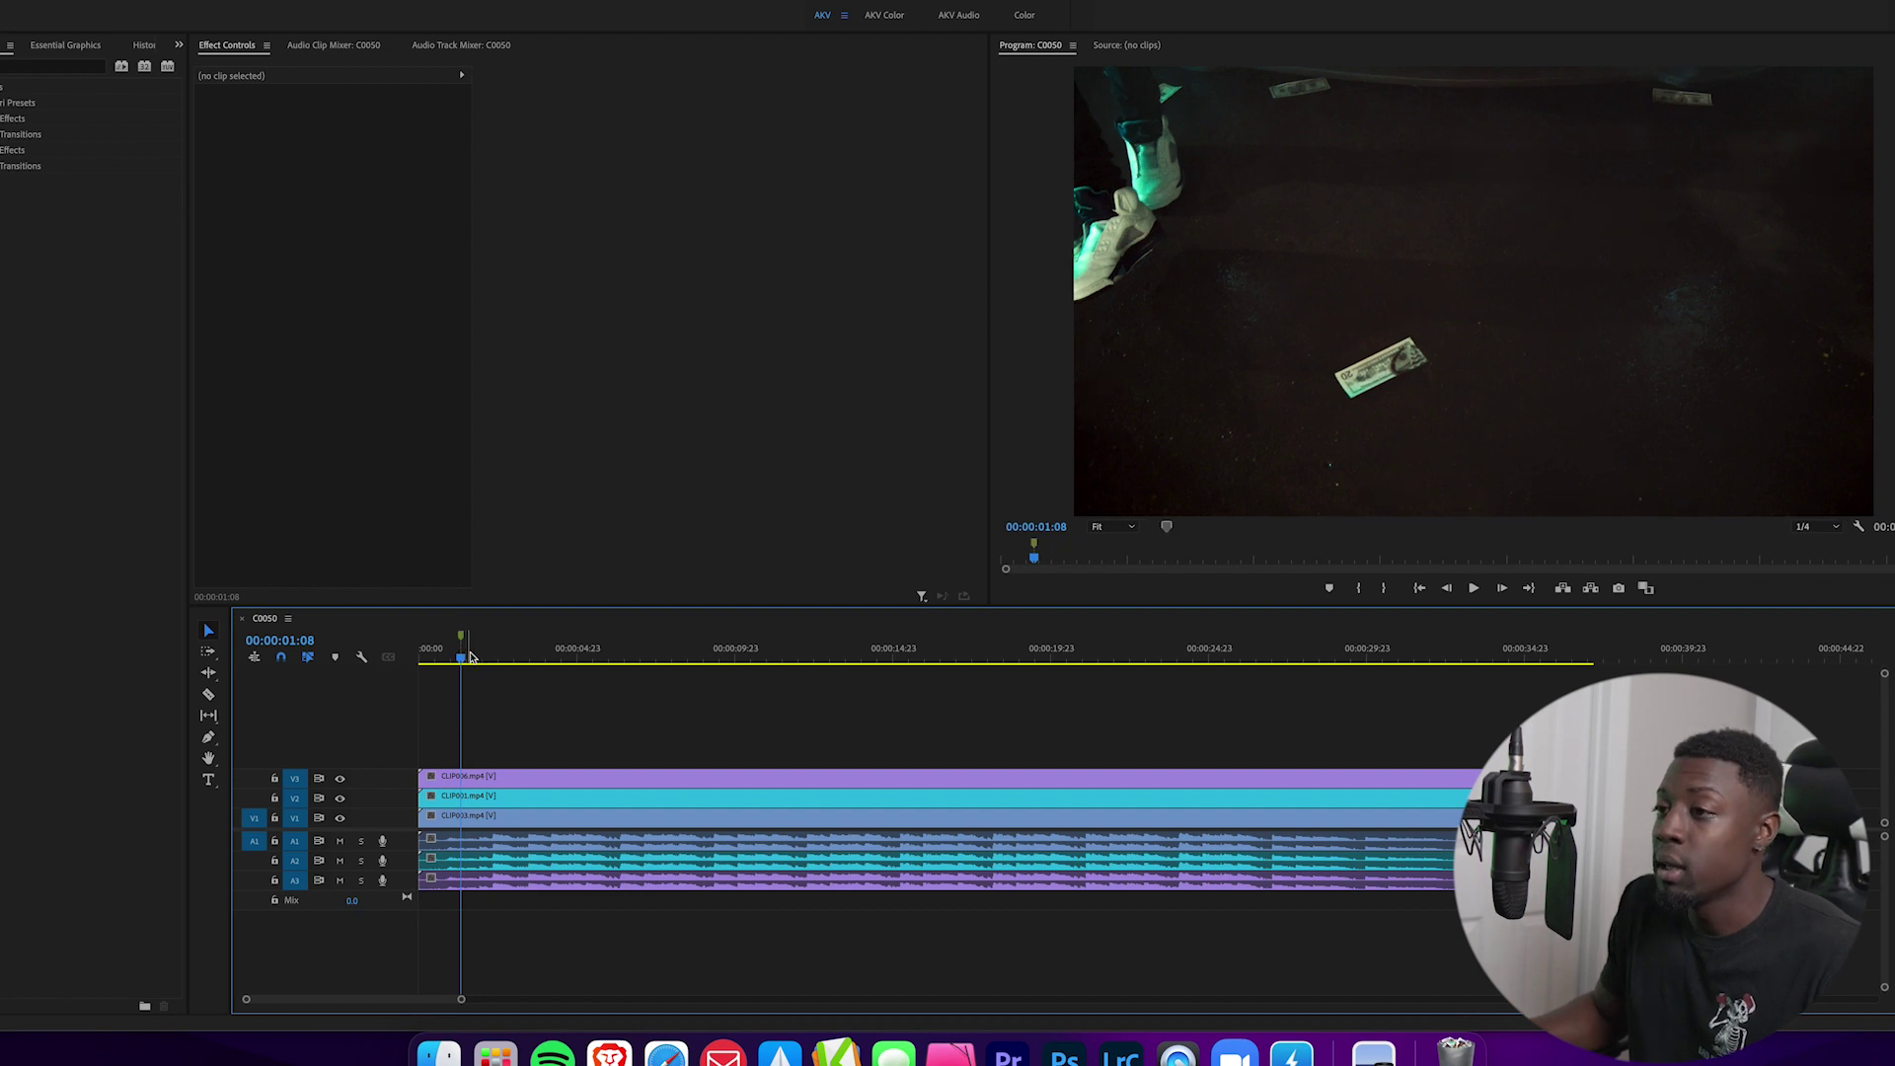
left_click(476, 662)
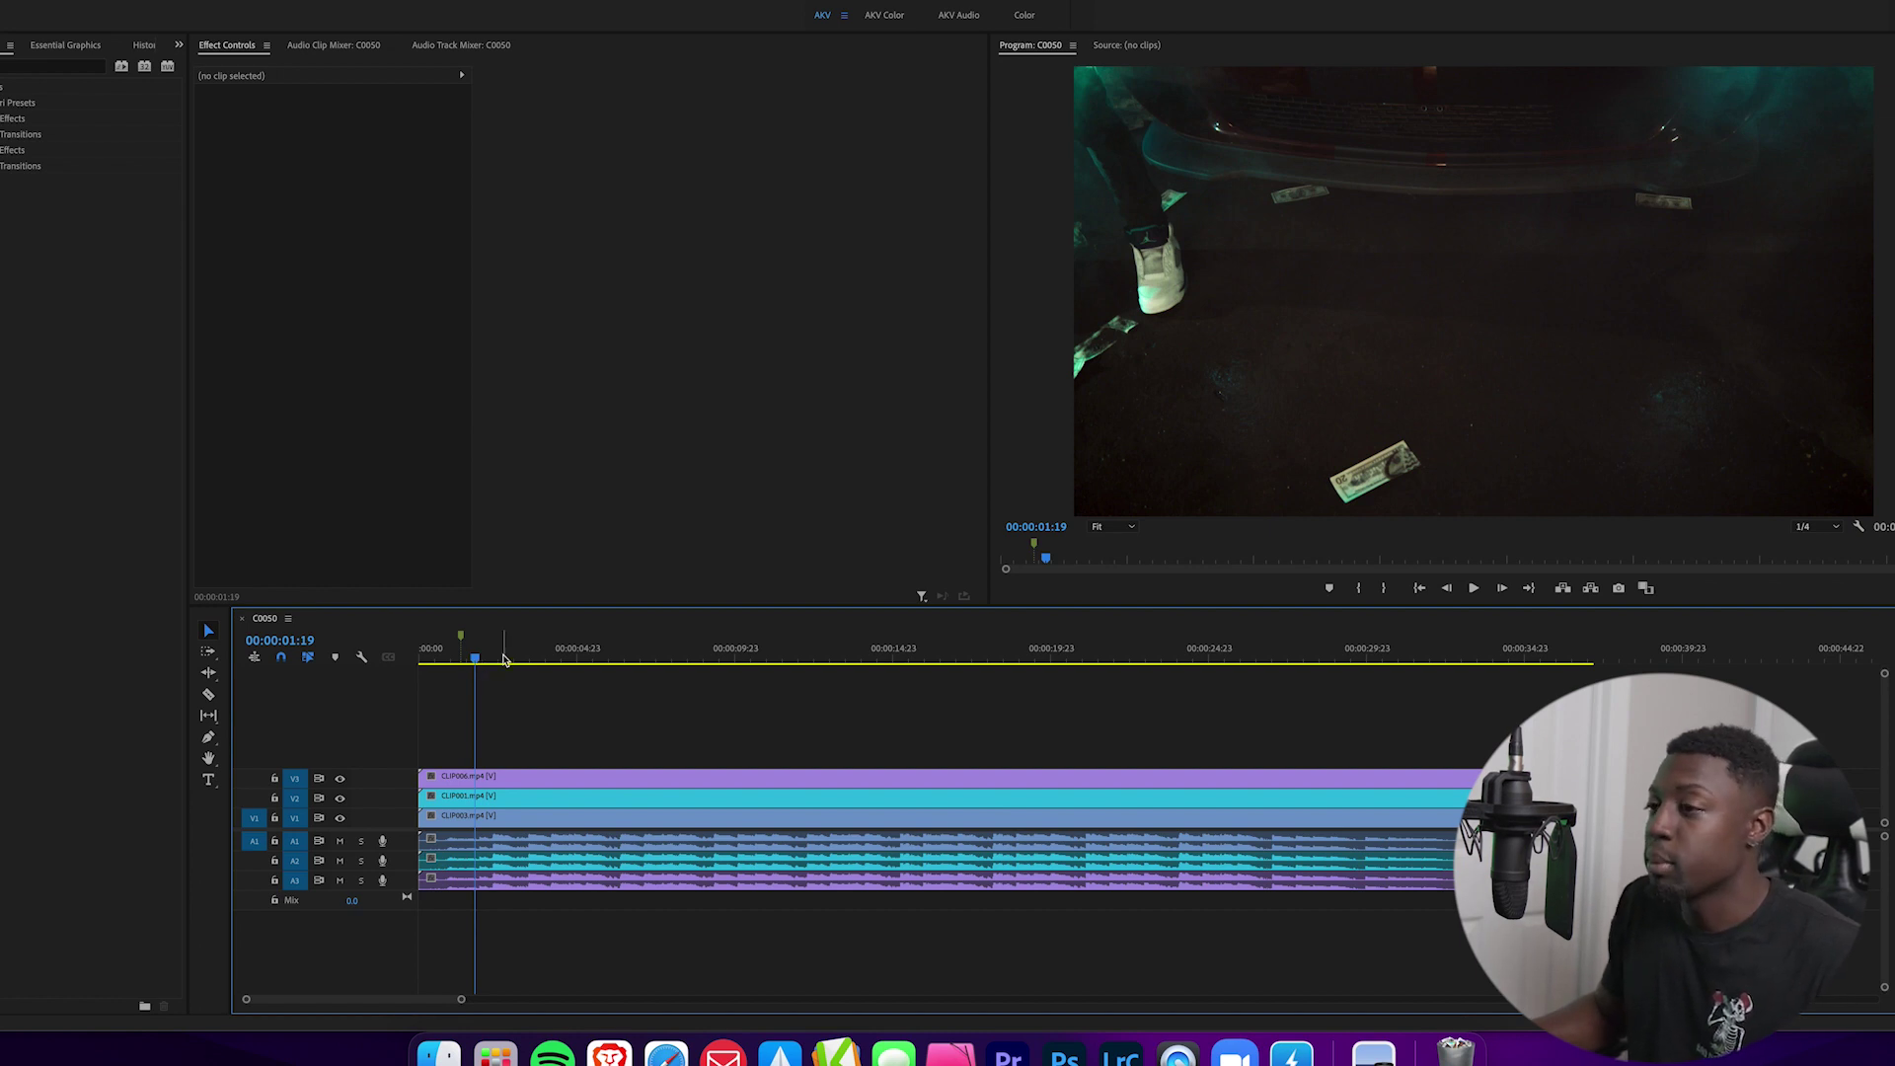
left_click(428, 659)
Play from the start pressing M on beats, resuming from about 10 seconds.
key("space")
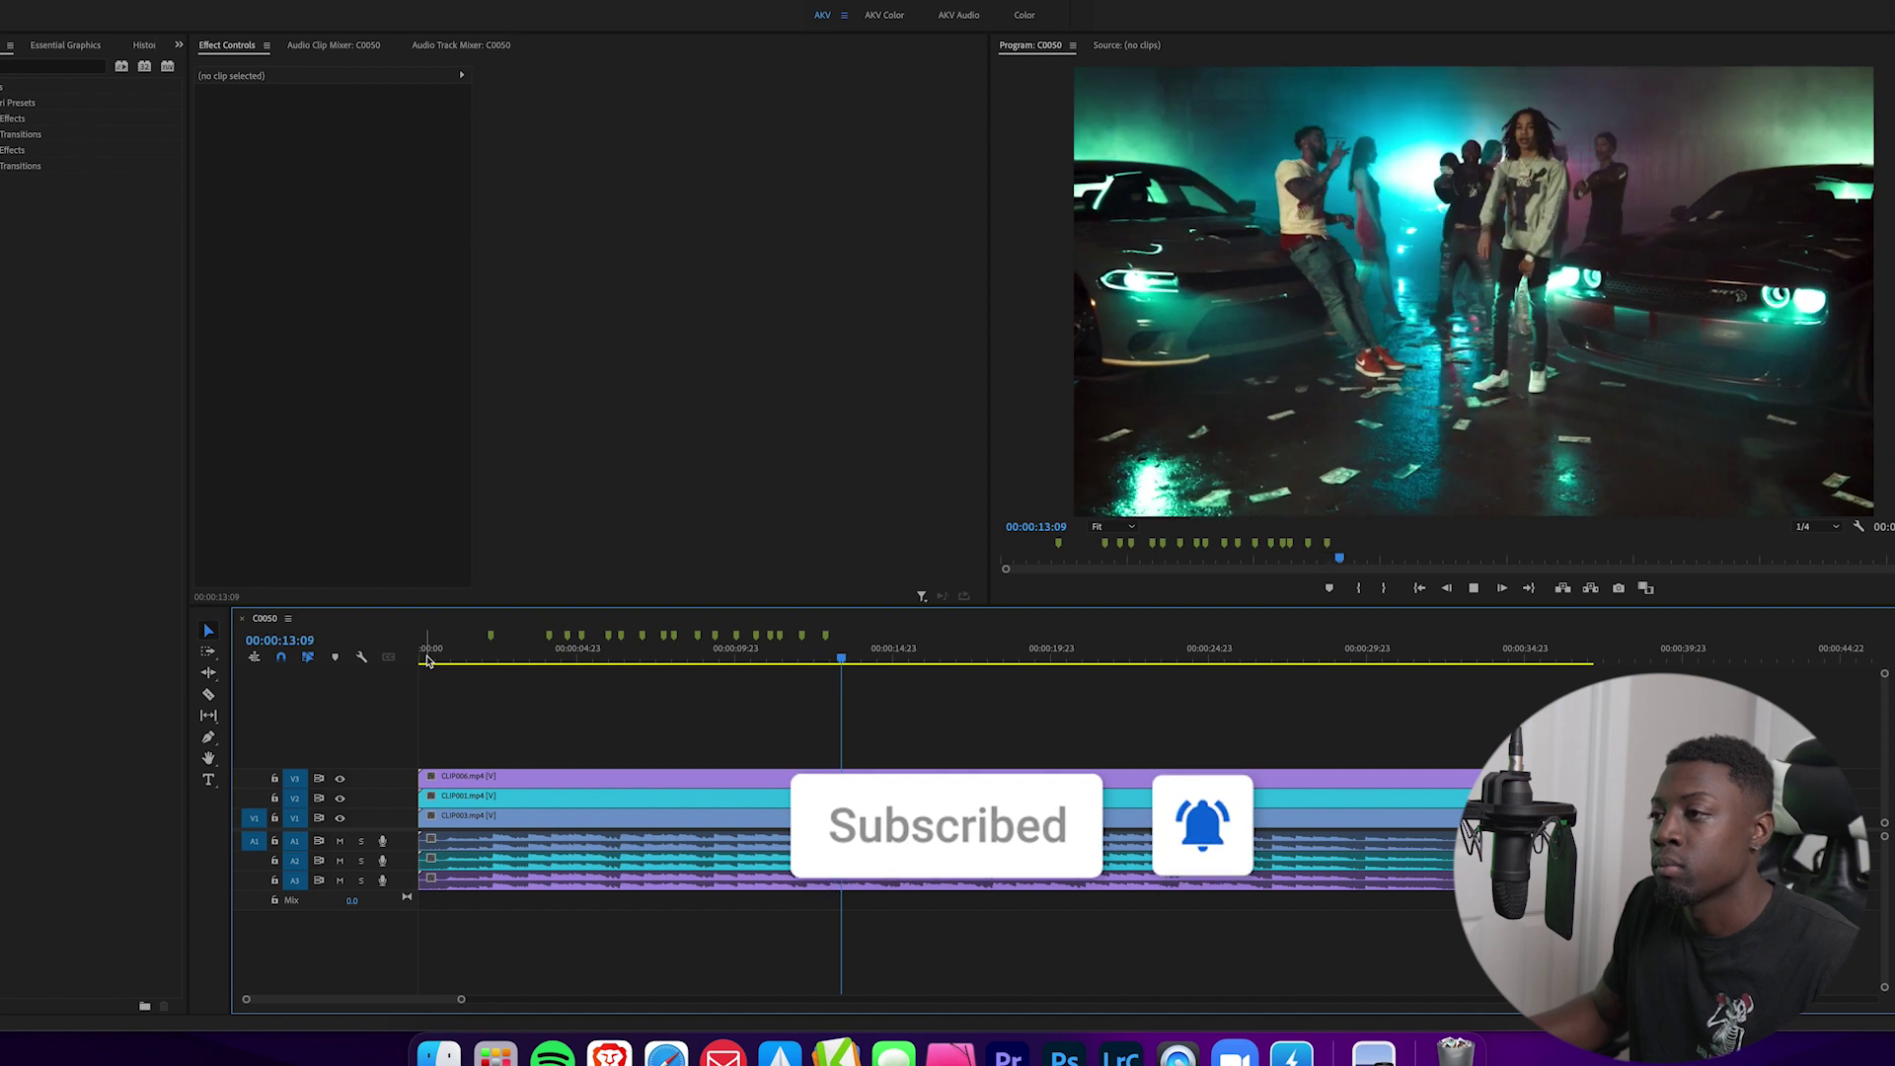
key("m")
key("m")
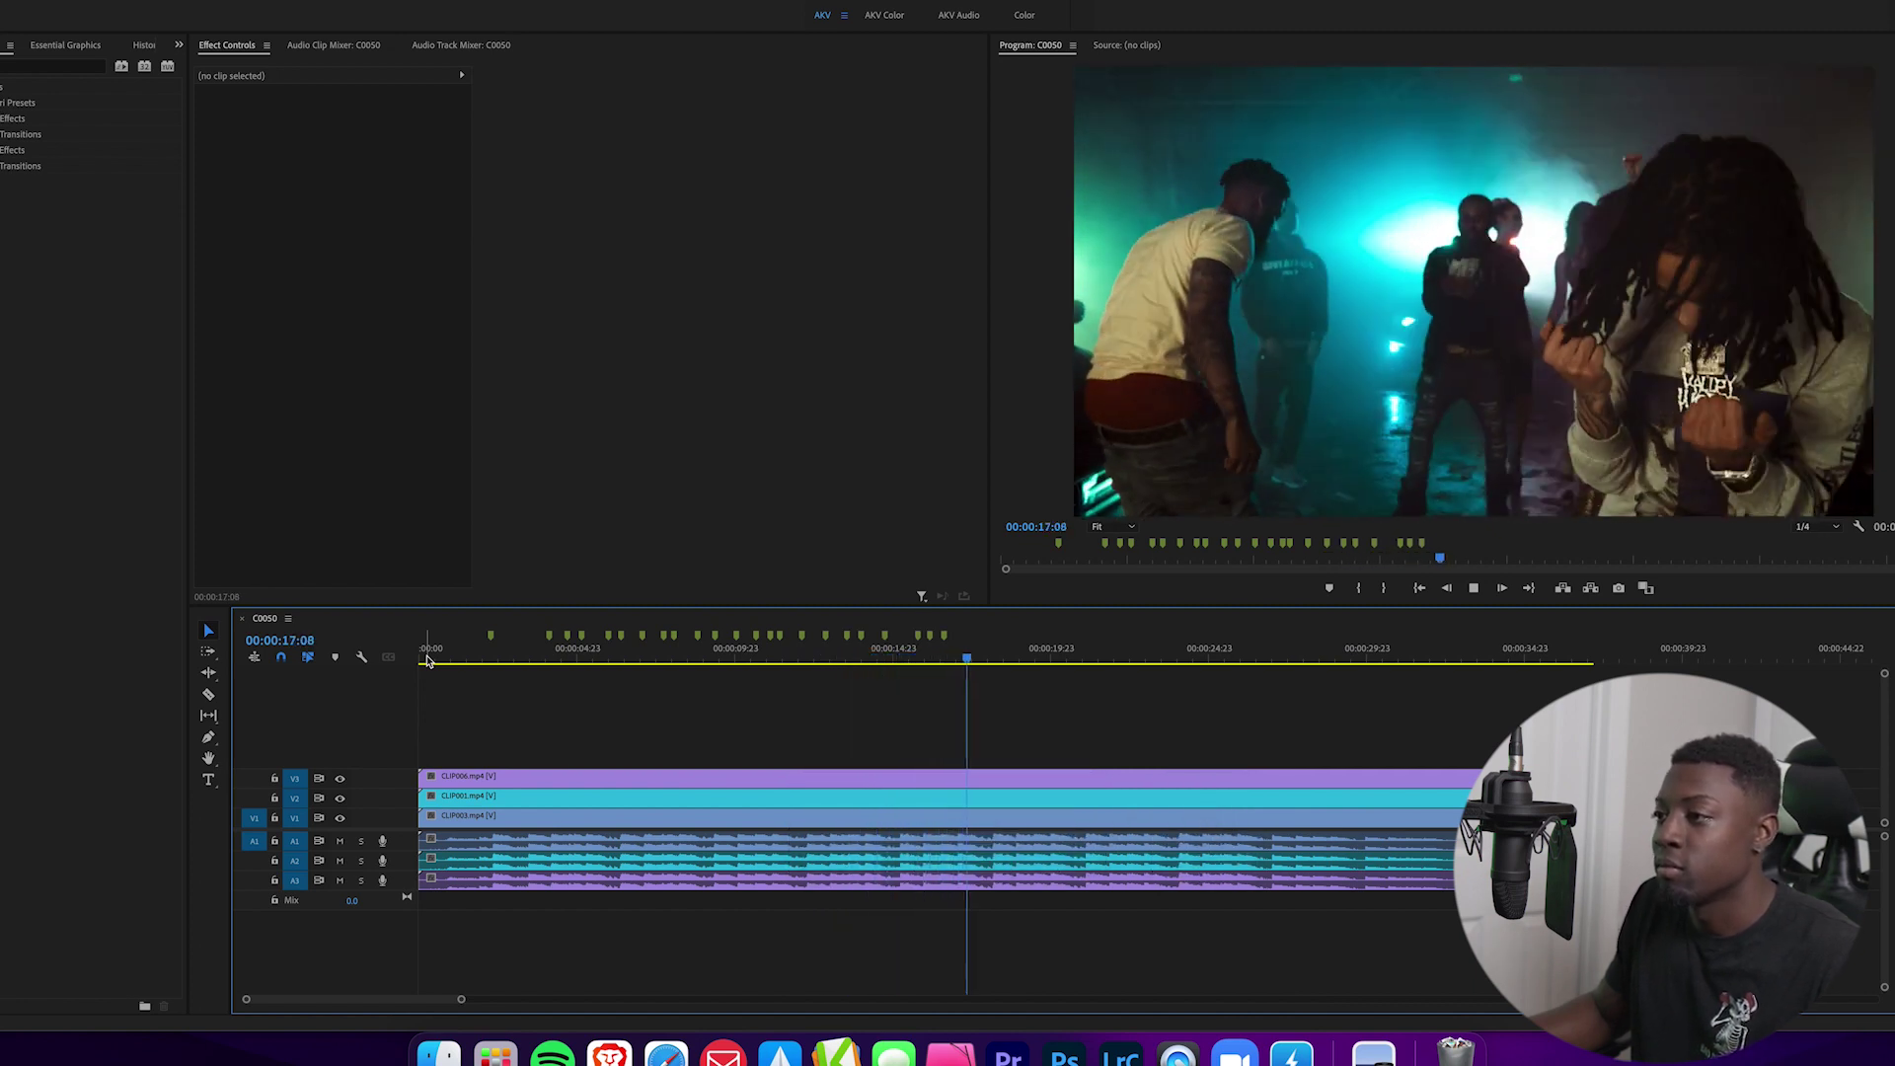
left_click(861, 660)
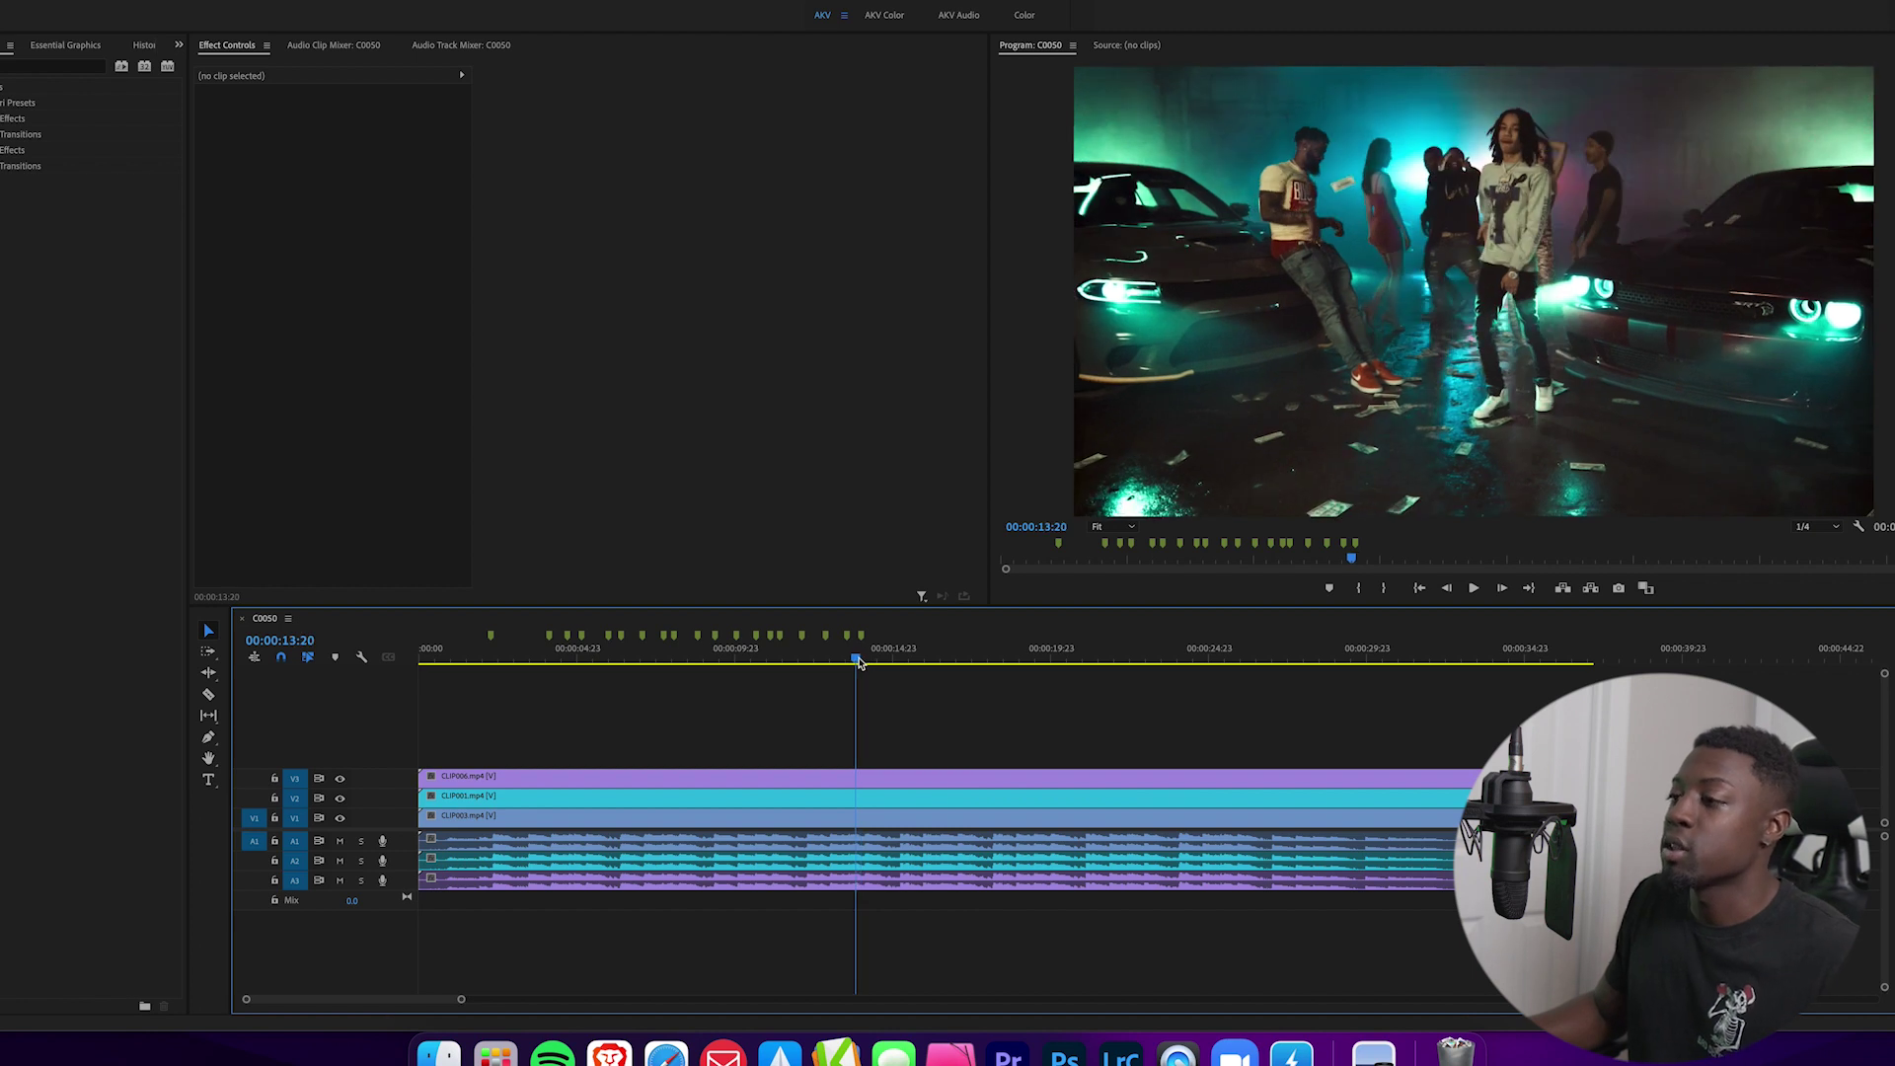
scroll(888, 656, "right", 1)
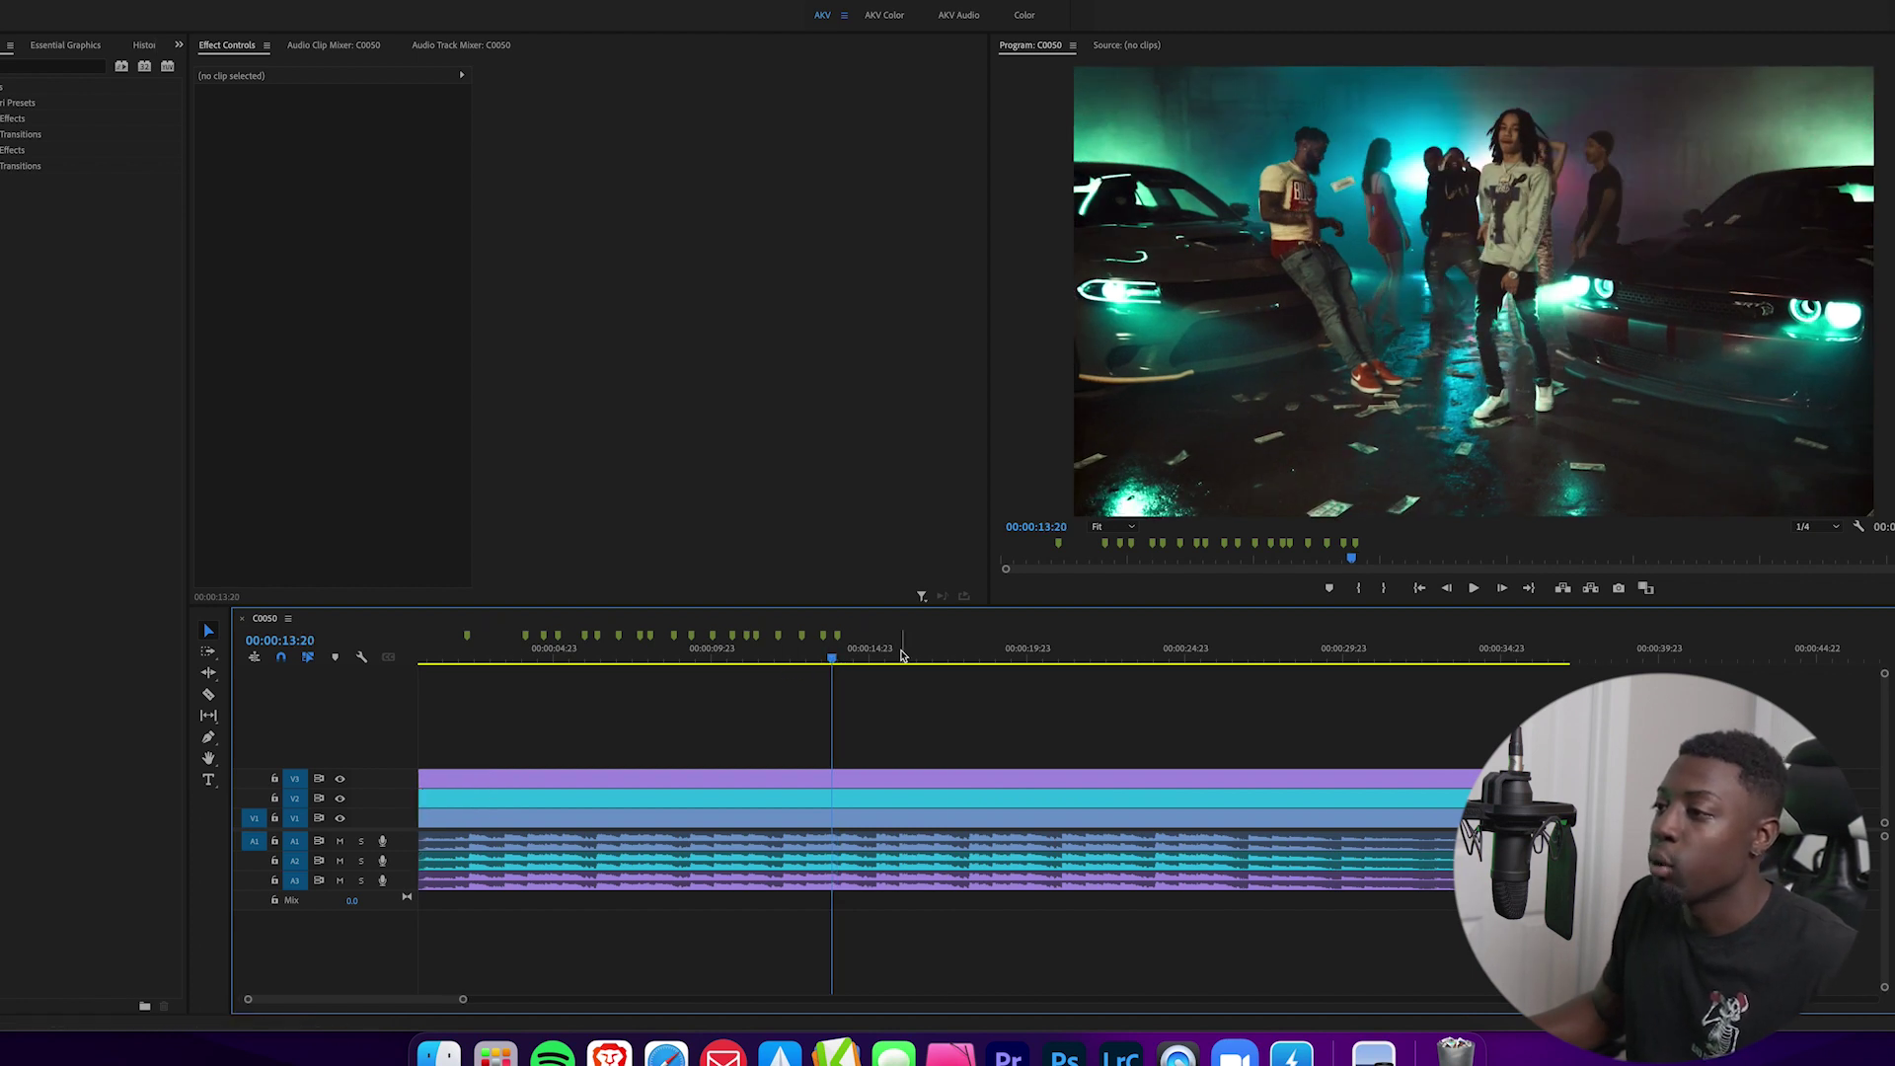
left_click_drag(834, 661, 732, 661)
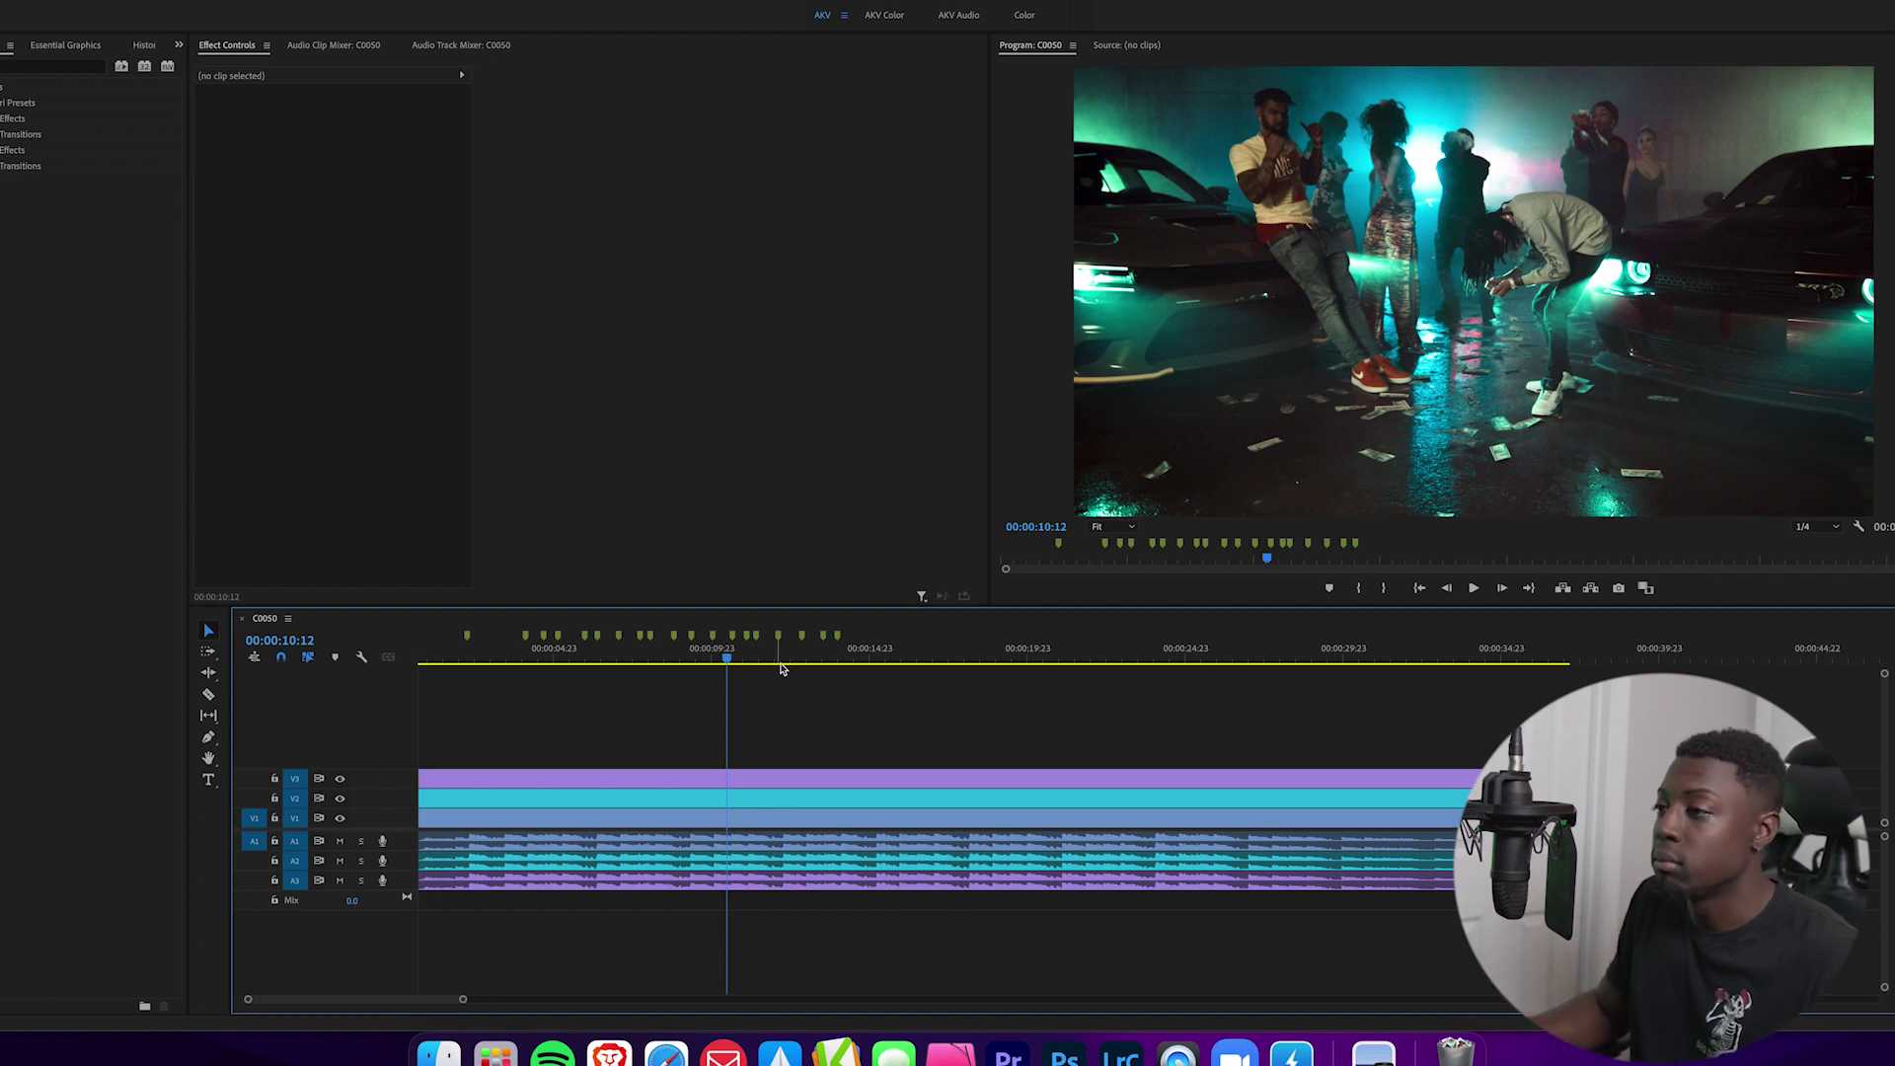
key("space")
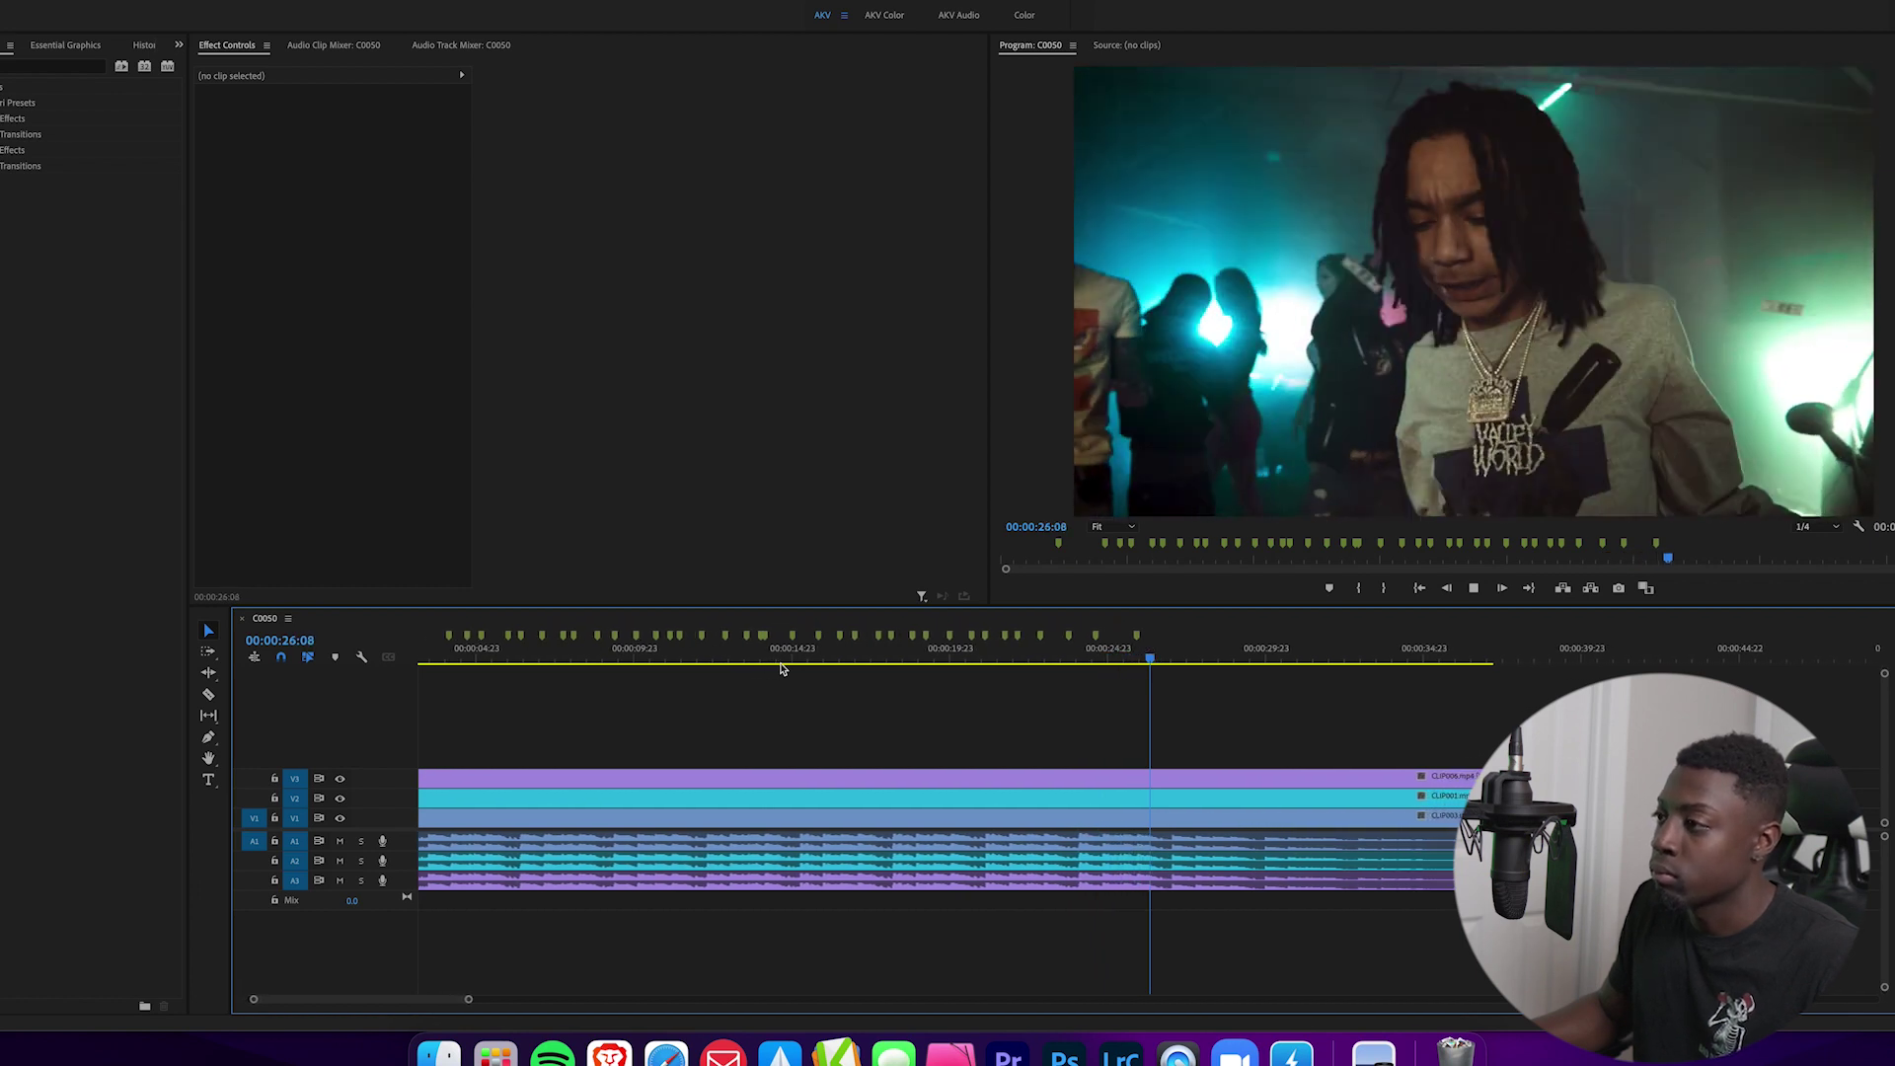
Stop at the last beat marker, select every clip, and cut all tracks at 00:00:26:12.
key("space")
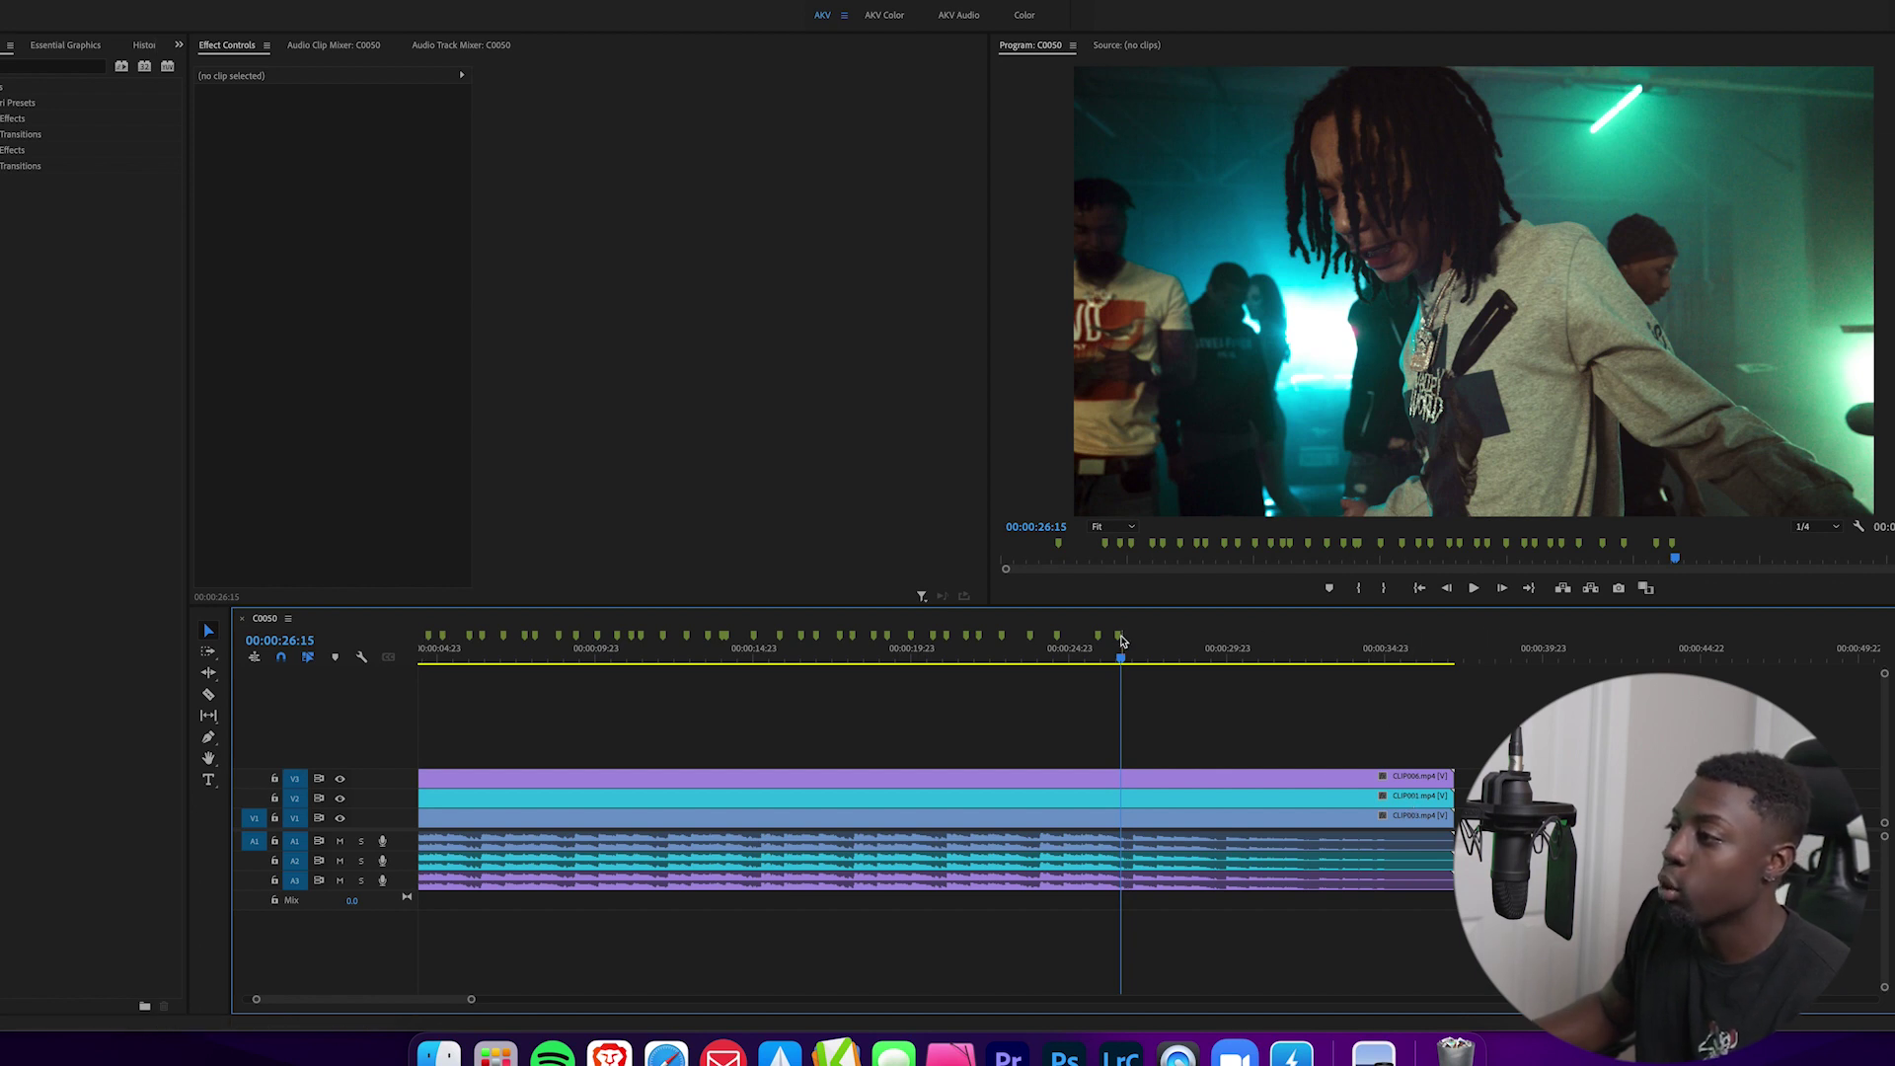
key("Left")
key("Left")
key("Left")
left_click_drag(1209, 716, 1132, 934)
key("c")
scroll(1397, 702, "left", 2)
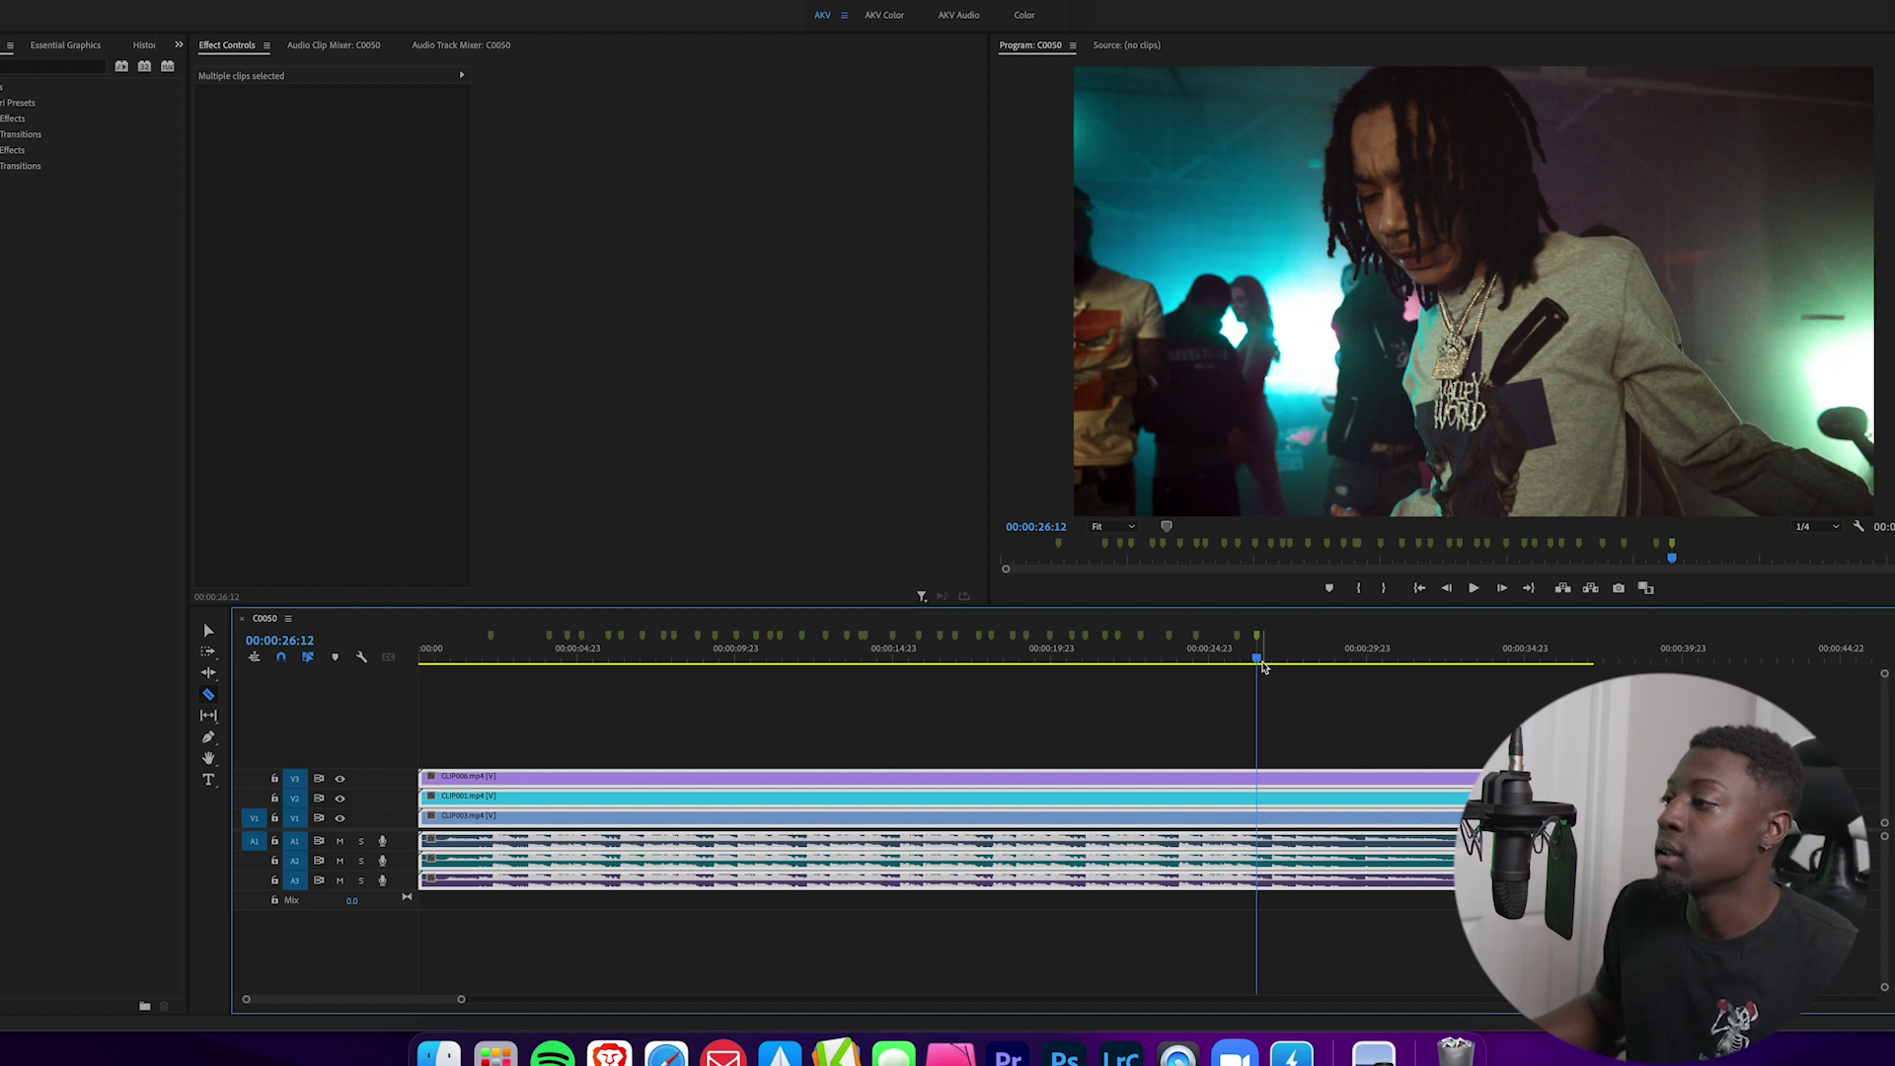
key("v")
key("super+shift+k")
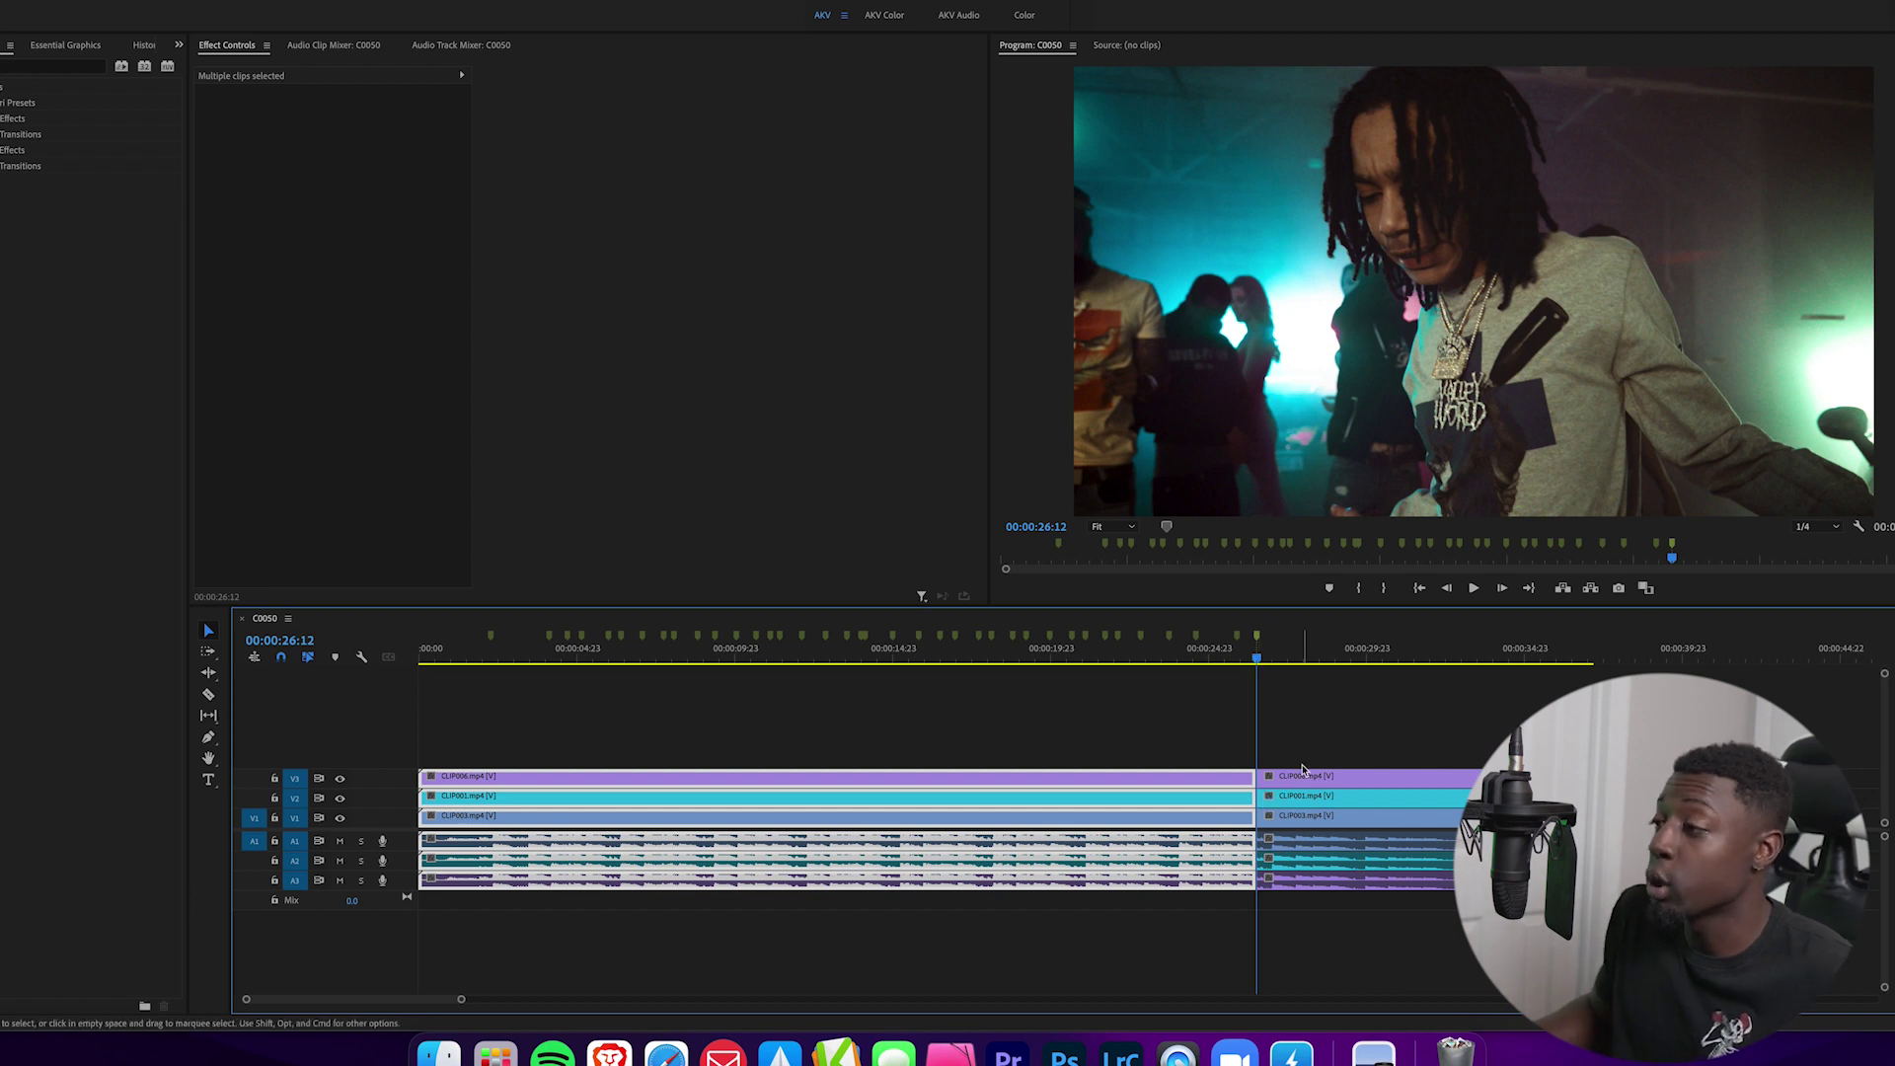
left_click(45, 2)
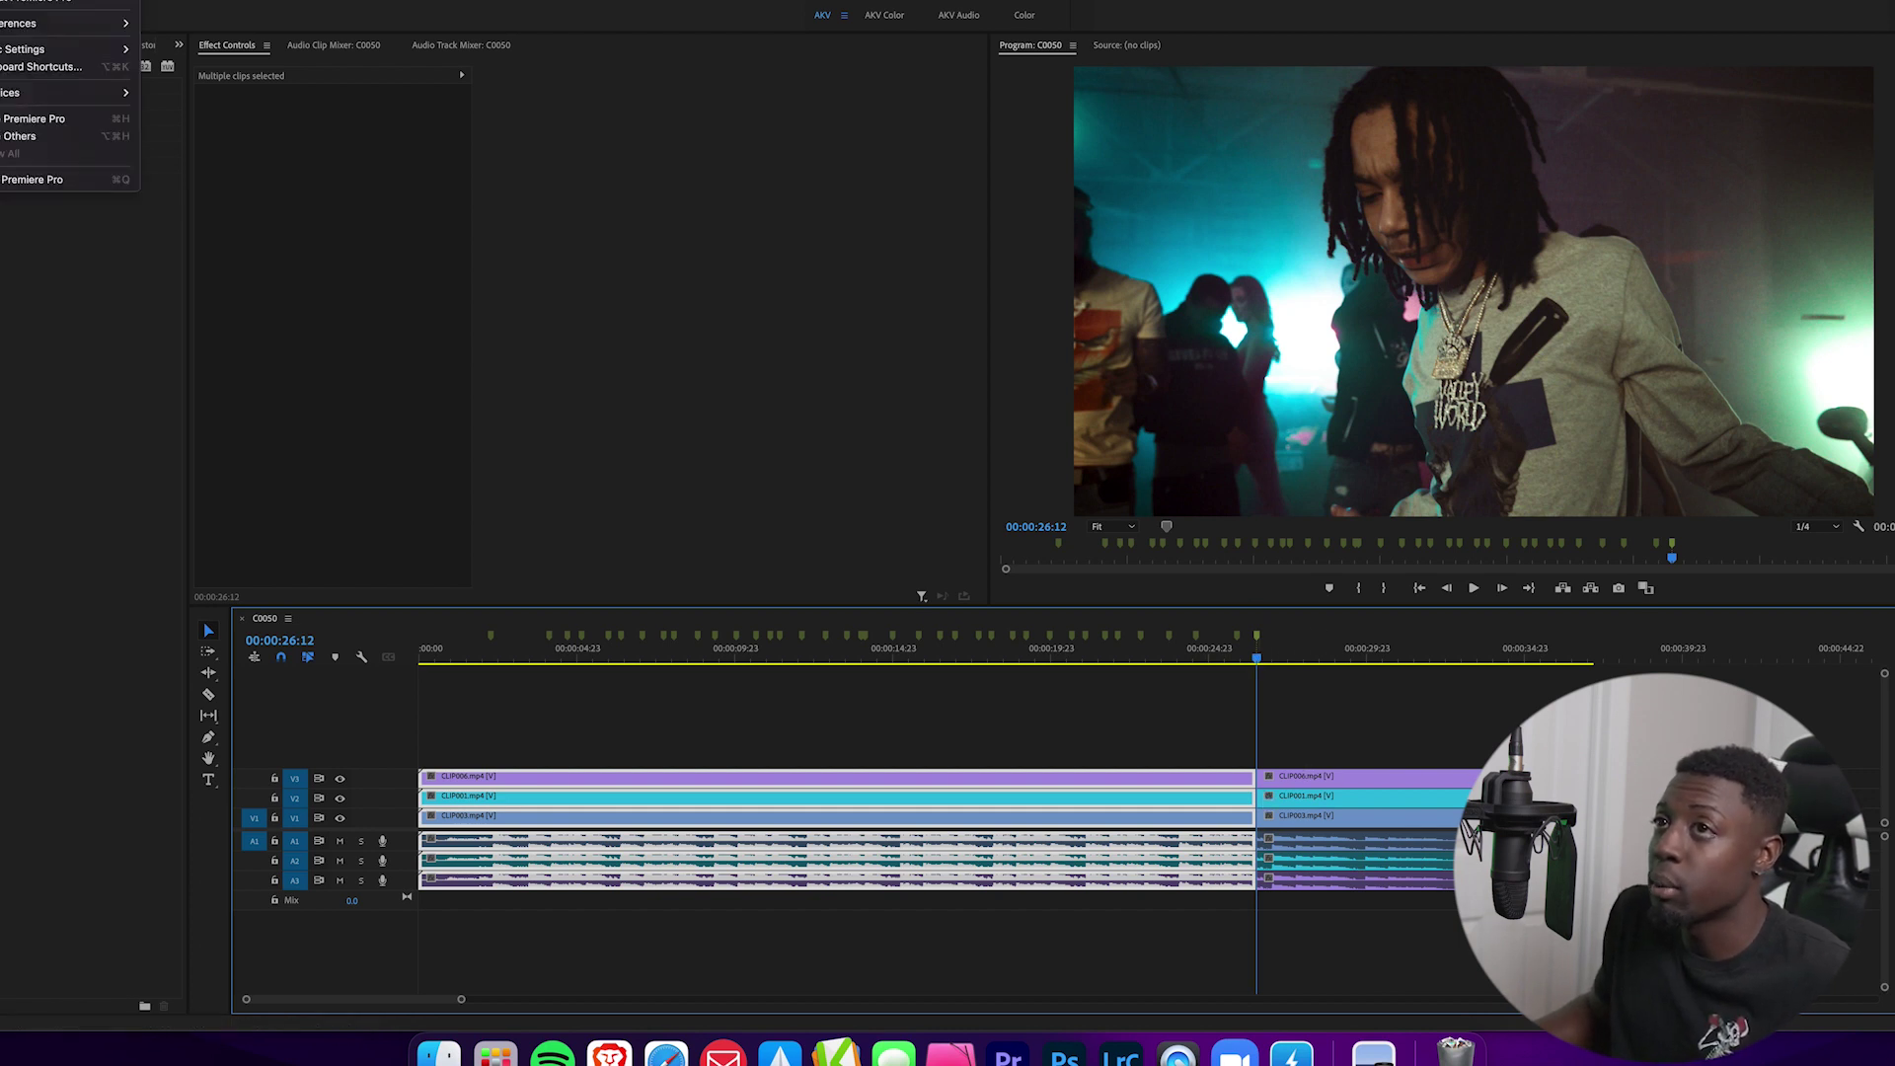
left_click(29, 67)
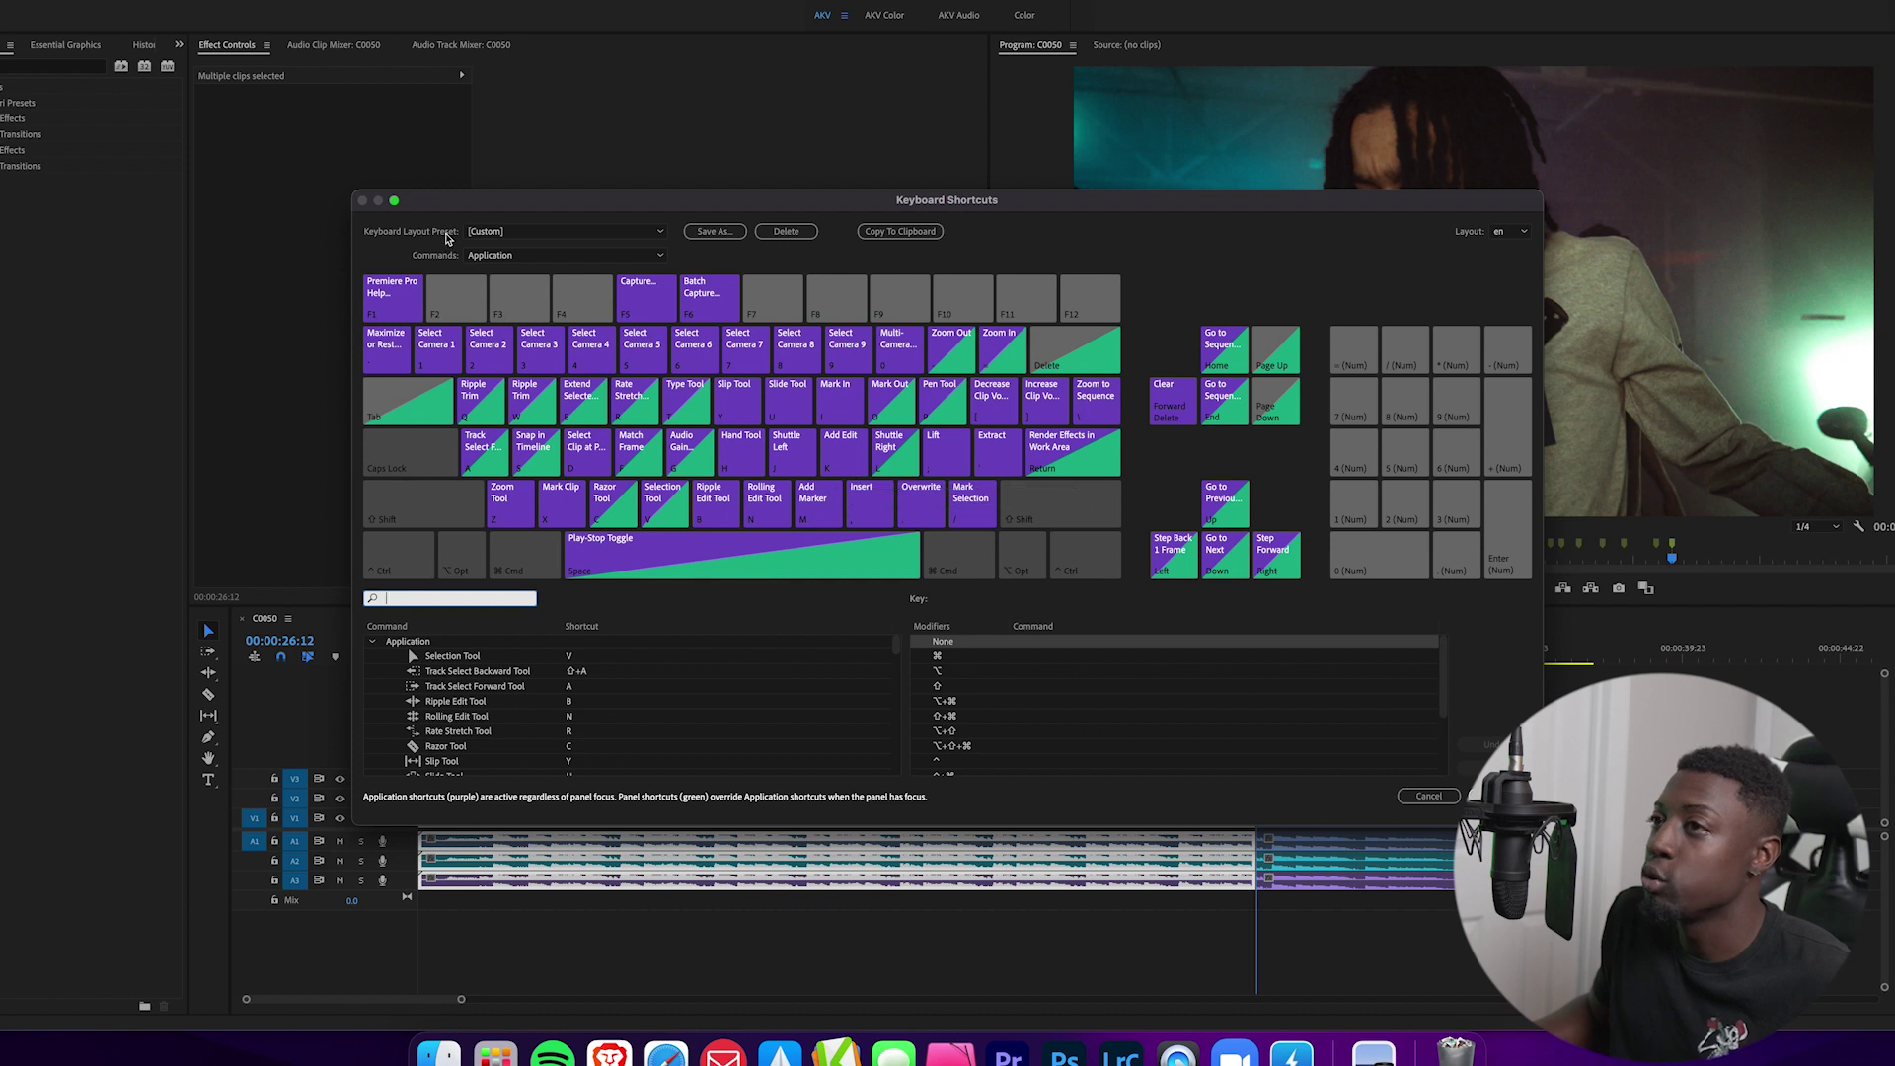
left_click(364, 201)
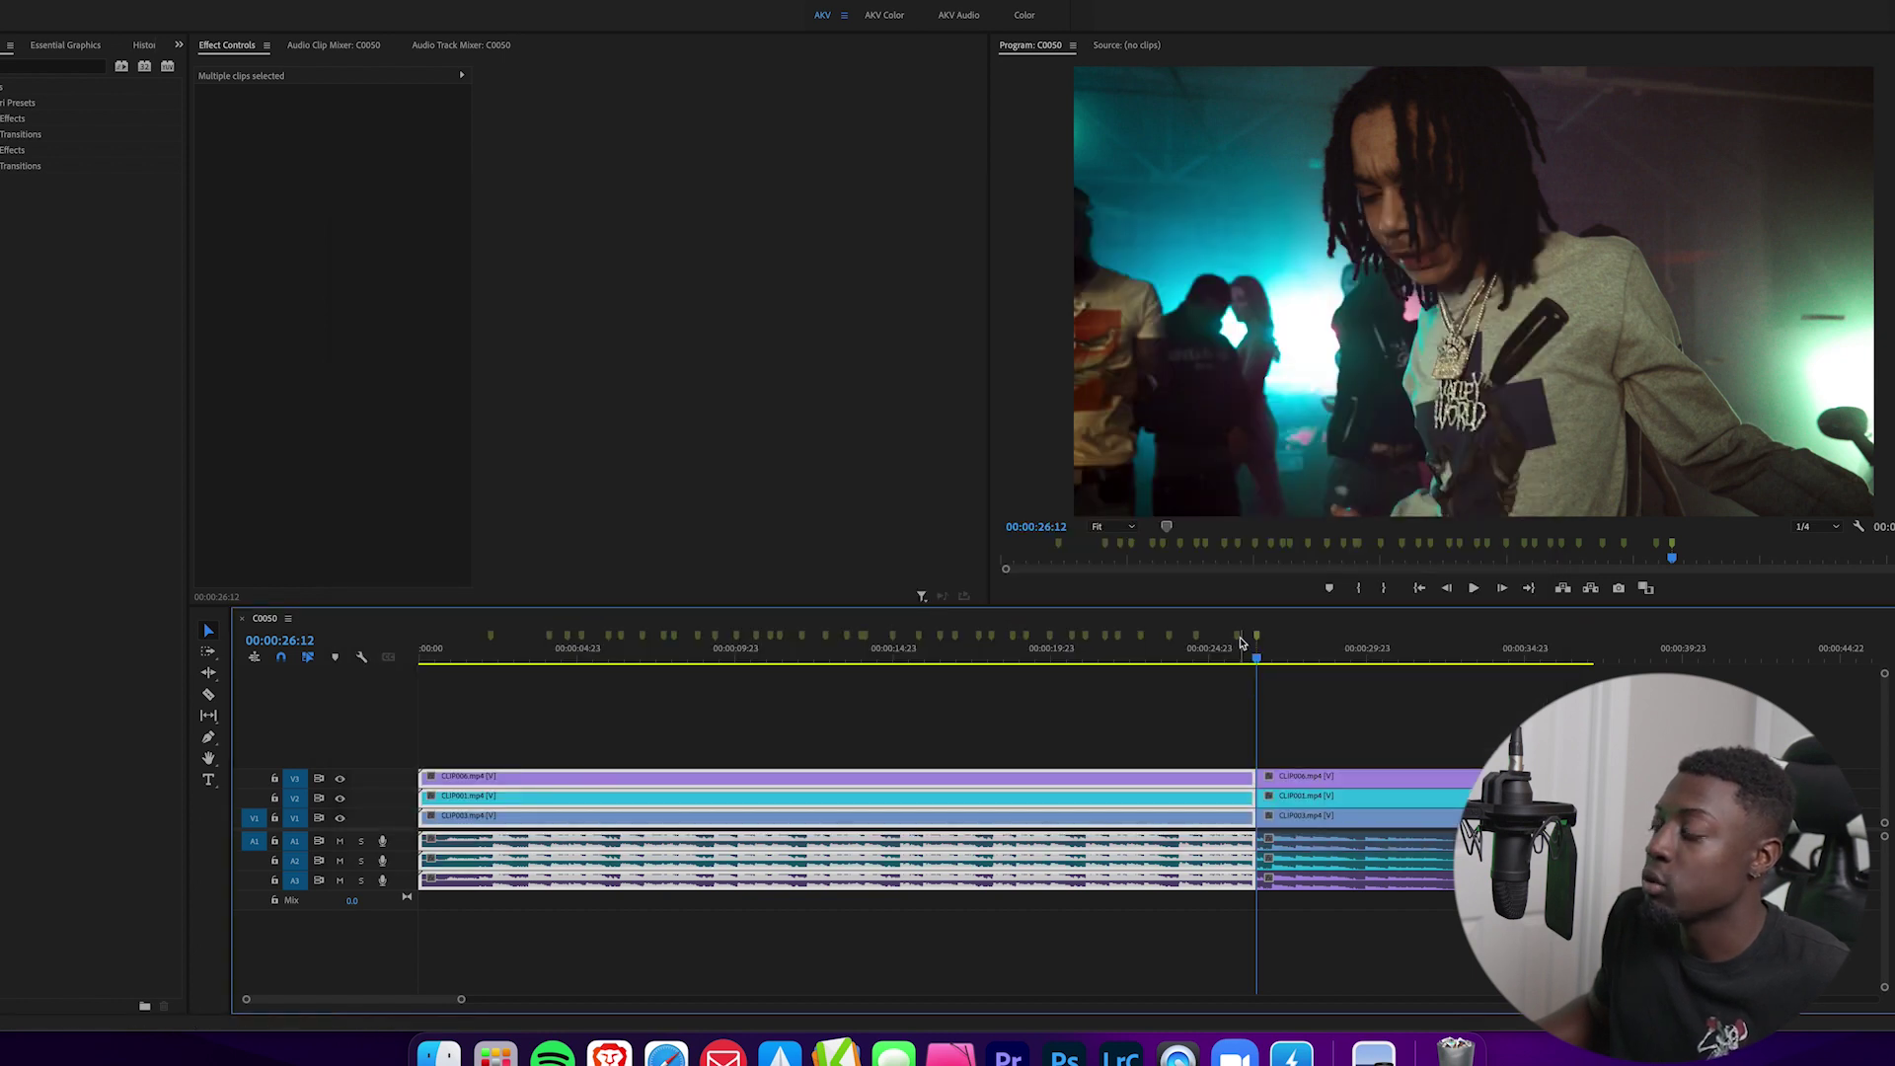
Cut all tracks at the 24:14 and 21:17 markers, then mute audio tracks A1–A3.
left_click(1240, 643)
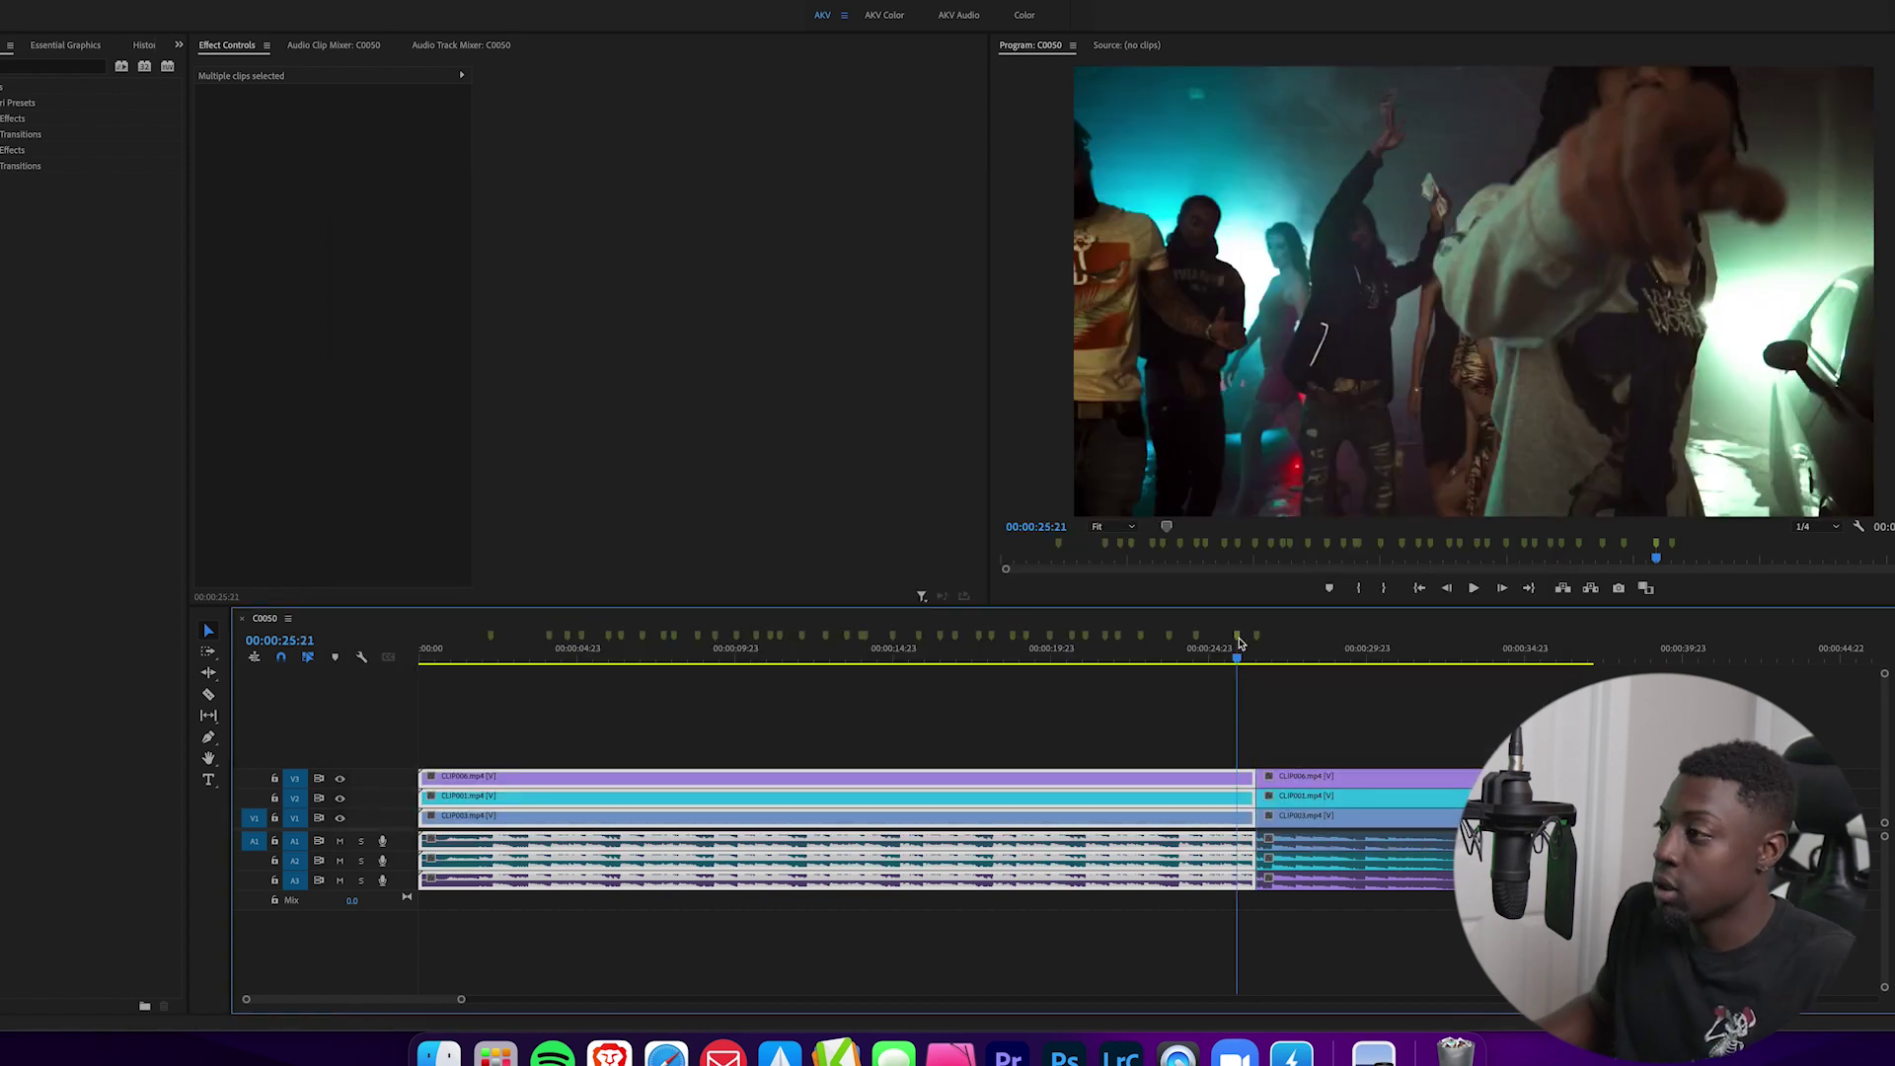
left_click(1197, 640)
key("super+k")
left_click_drag(1171, 643, 942, 641)
key("super+k")
key("super+k")
key("super+k")
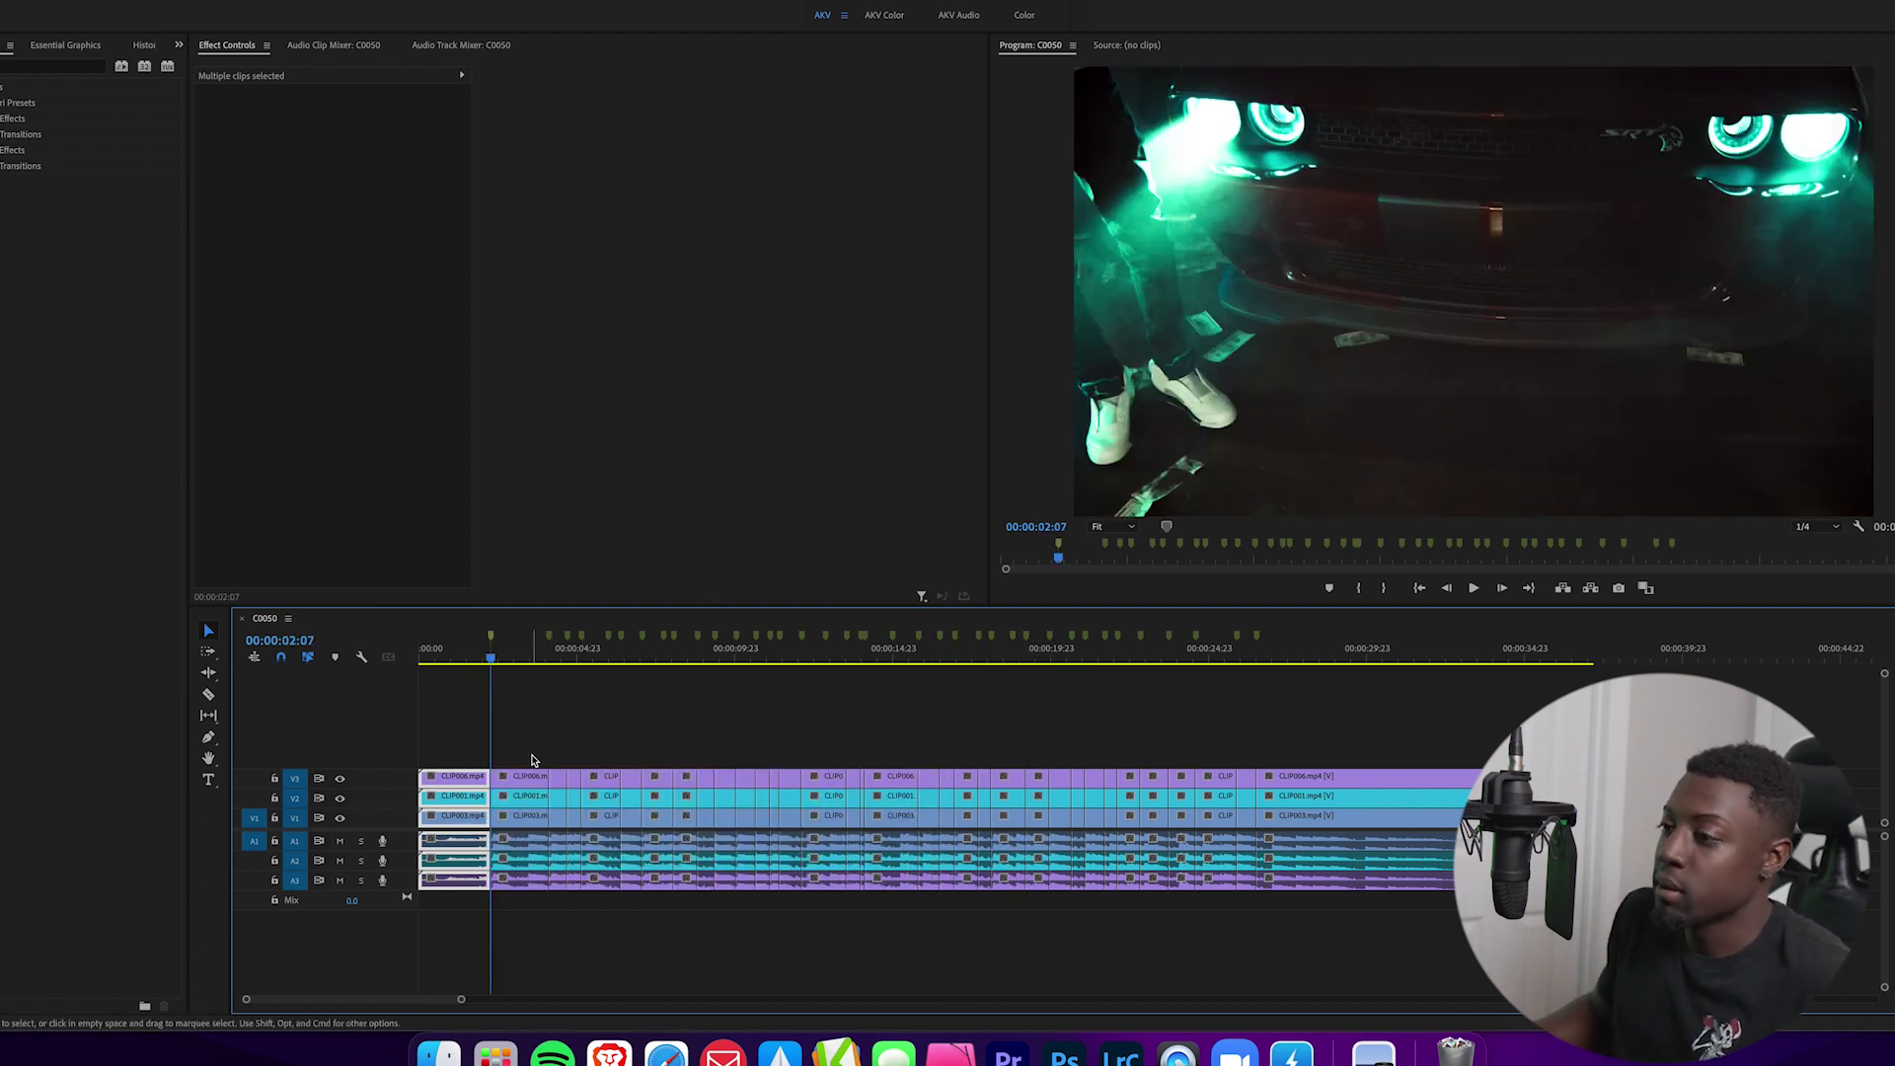
key("shift+m")
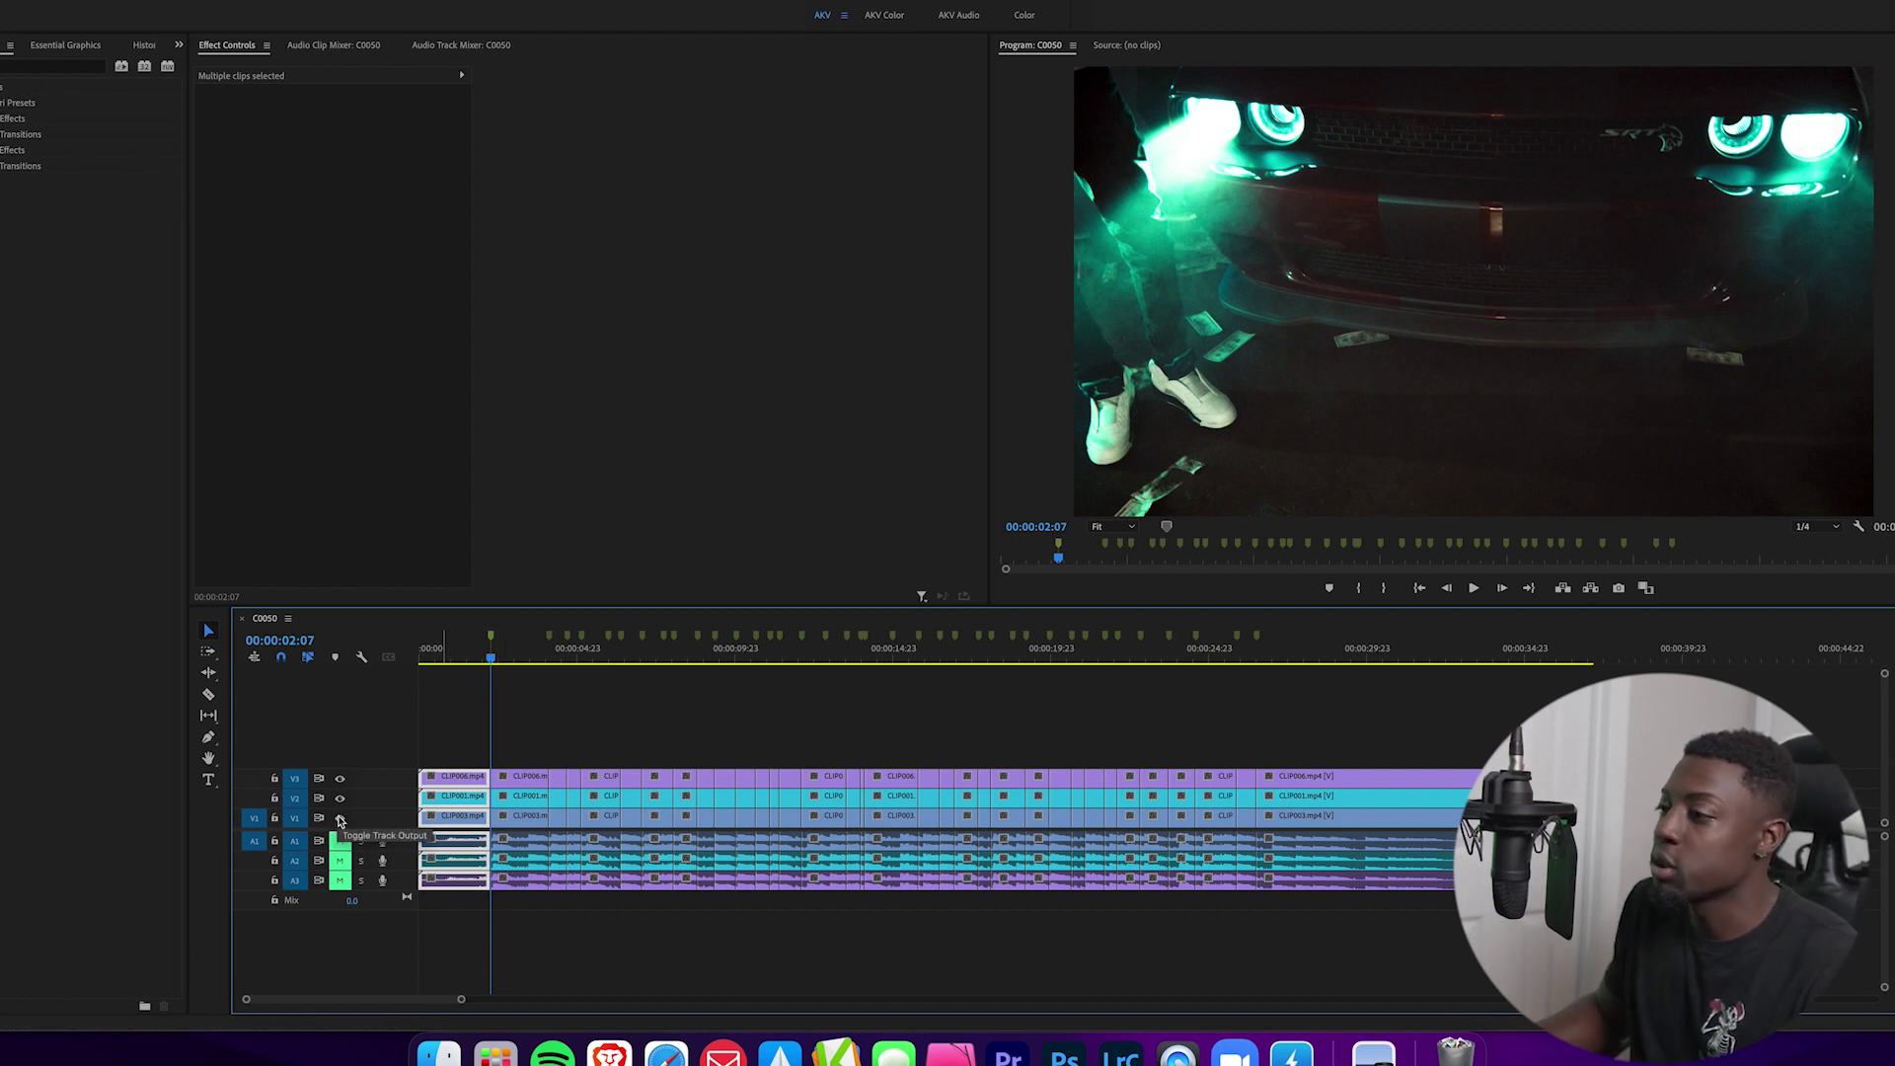
Hide video track V2 and delete the unwanted section near 5 seconds.
left_click(340, 798)
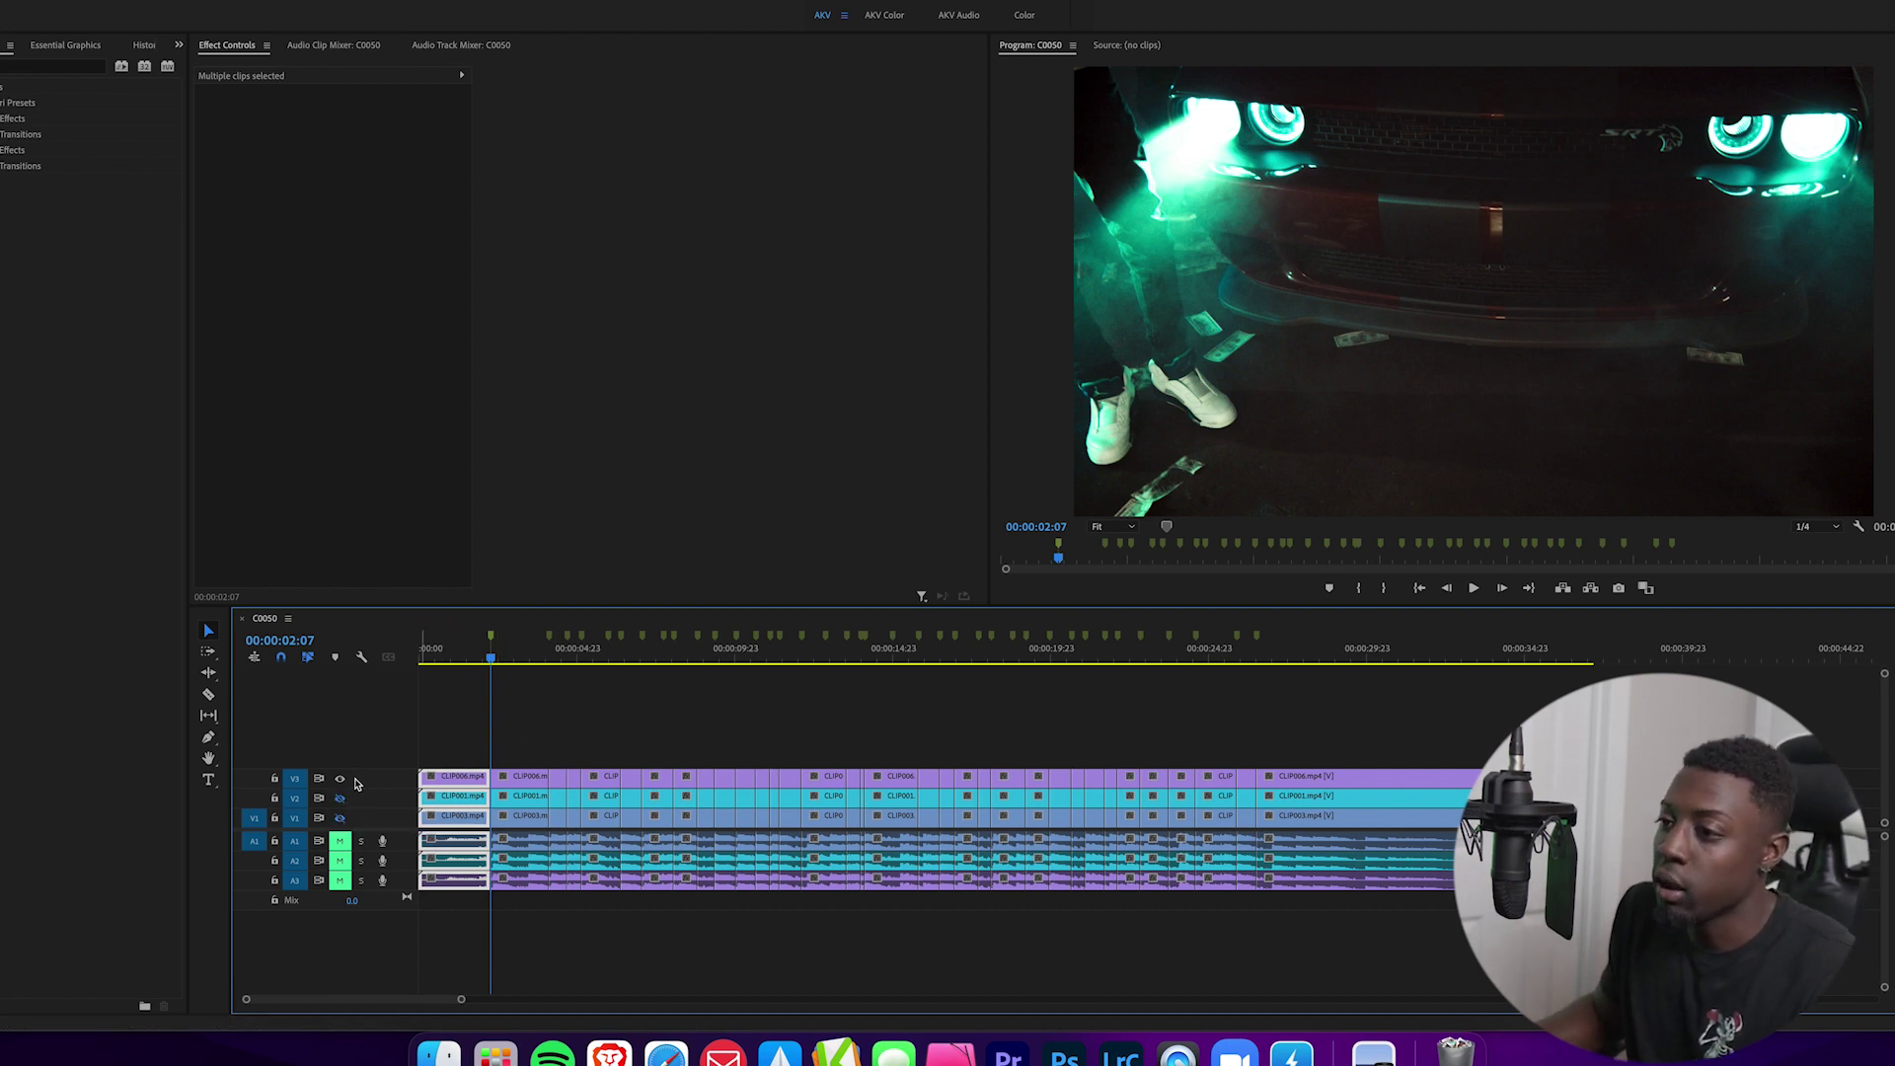
left_click(340, 778)
left_click(340, 778)
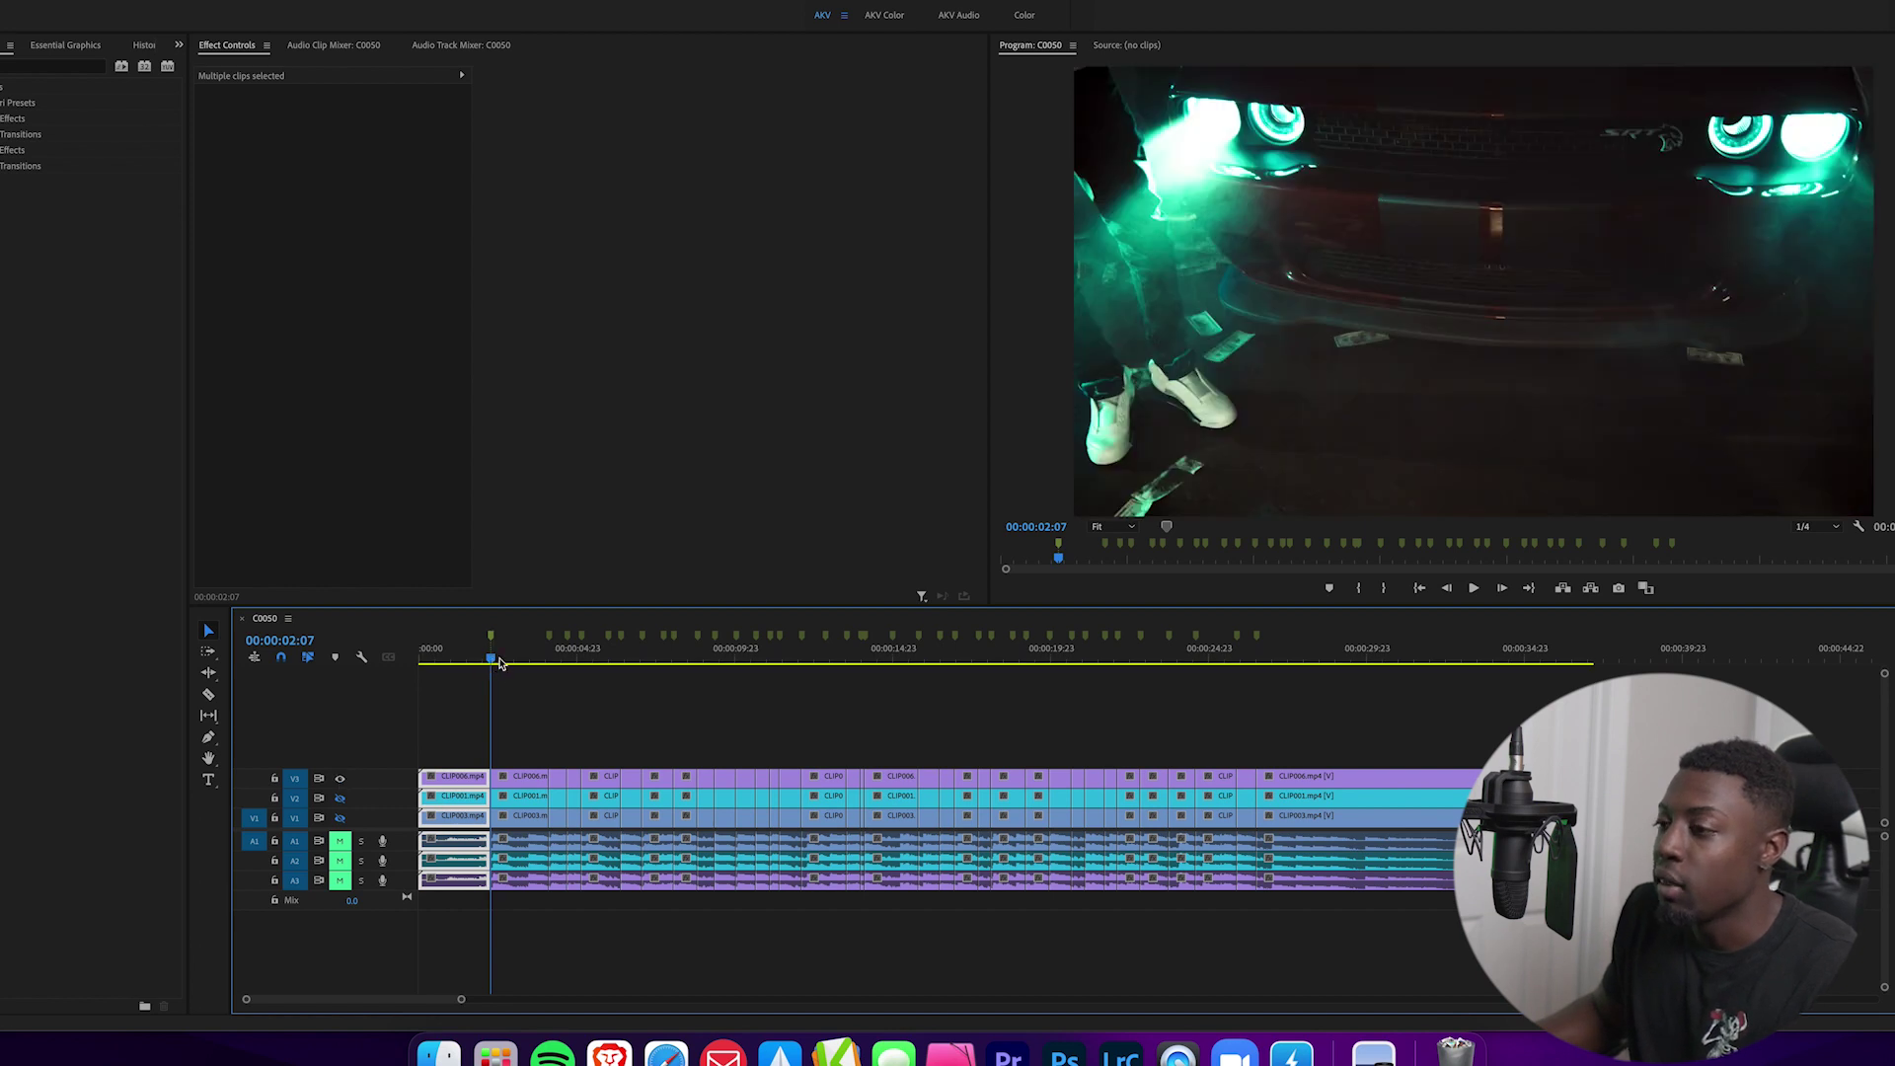
left_click_drag(499, 661, 592, 659)
left_click(600, 769)
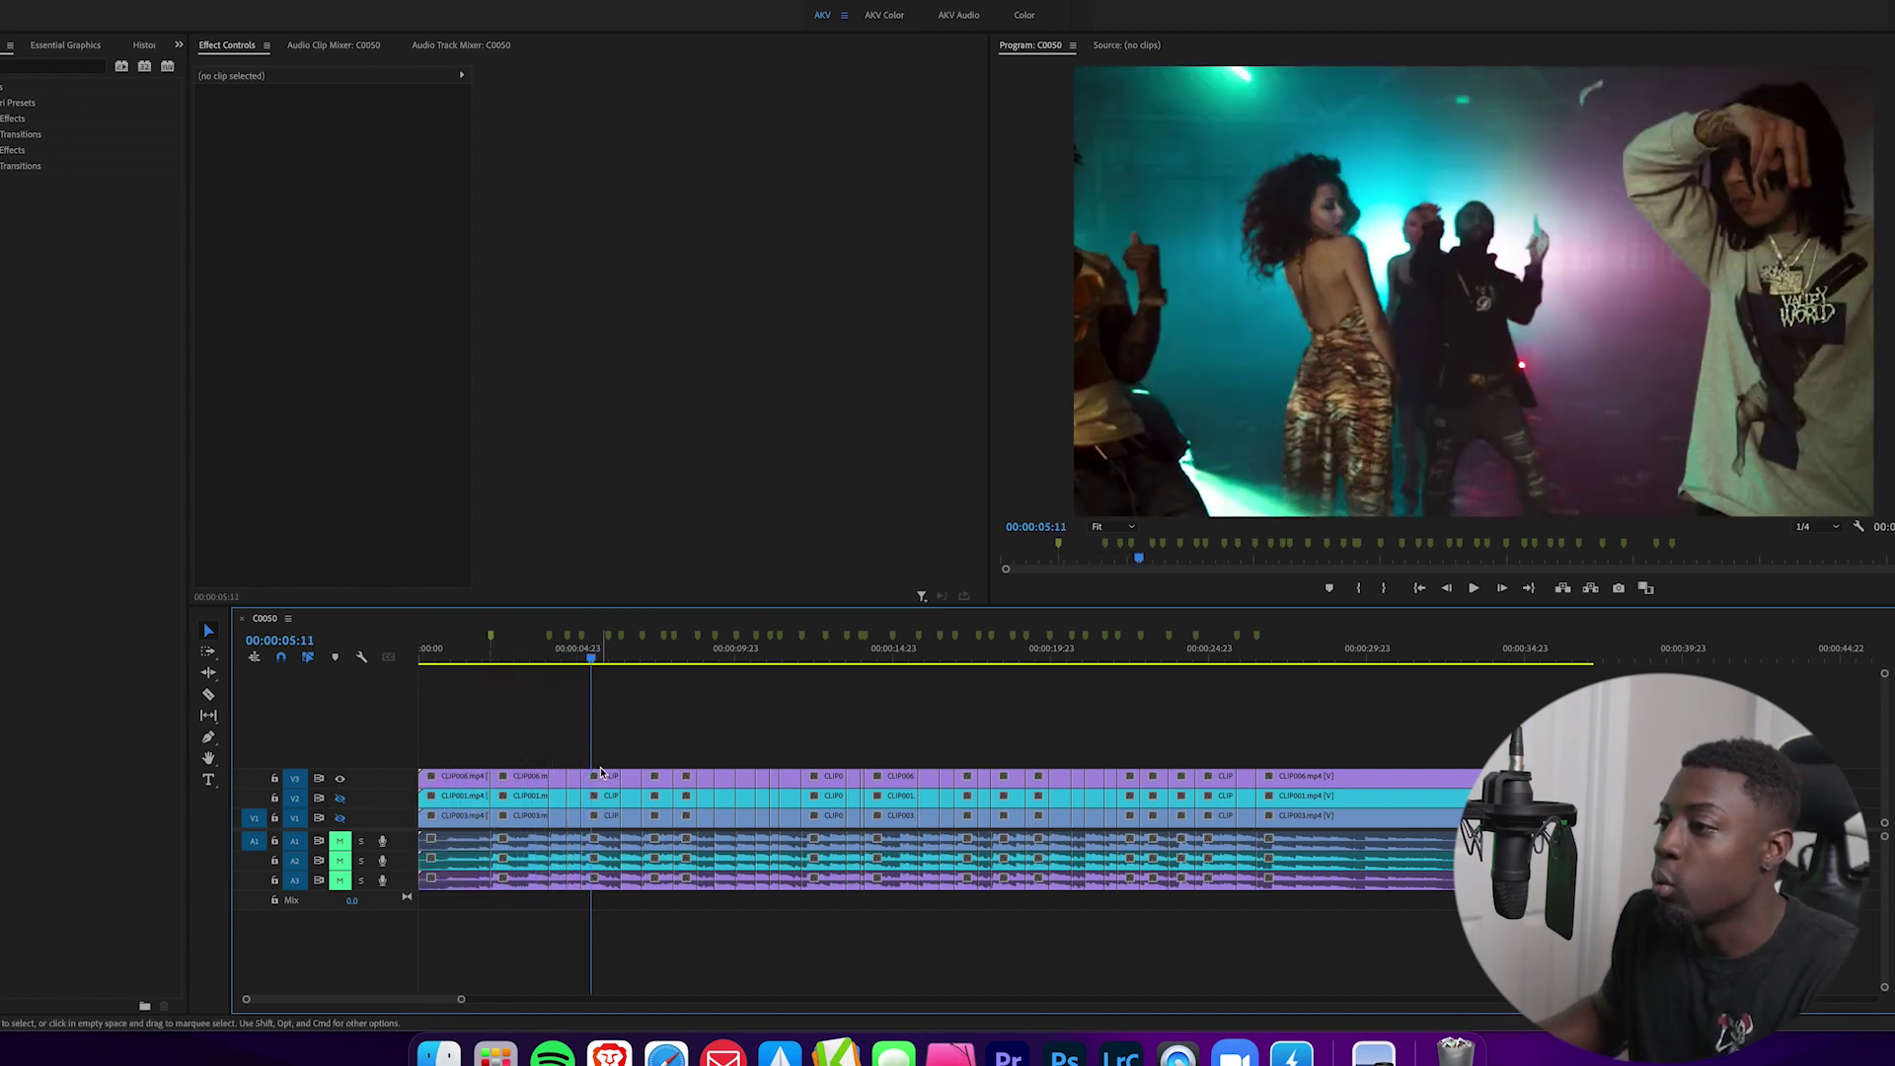
key("Delete")
Delete the CLIP006 piece at 12 seconds on V3.
left_click(596, 663)
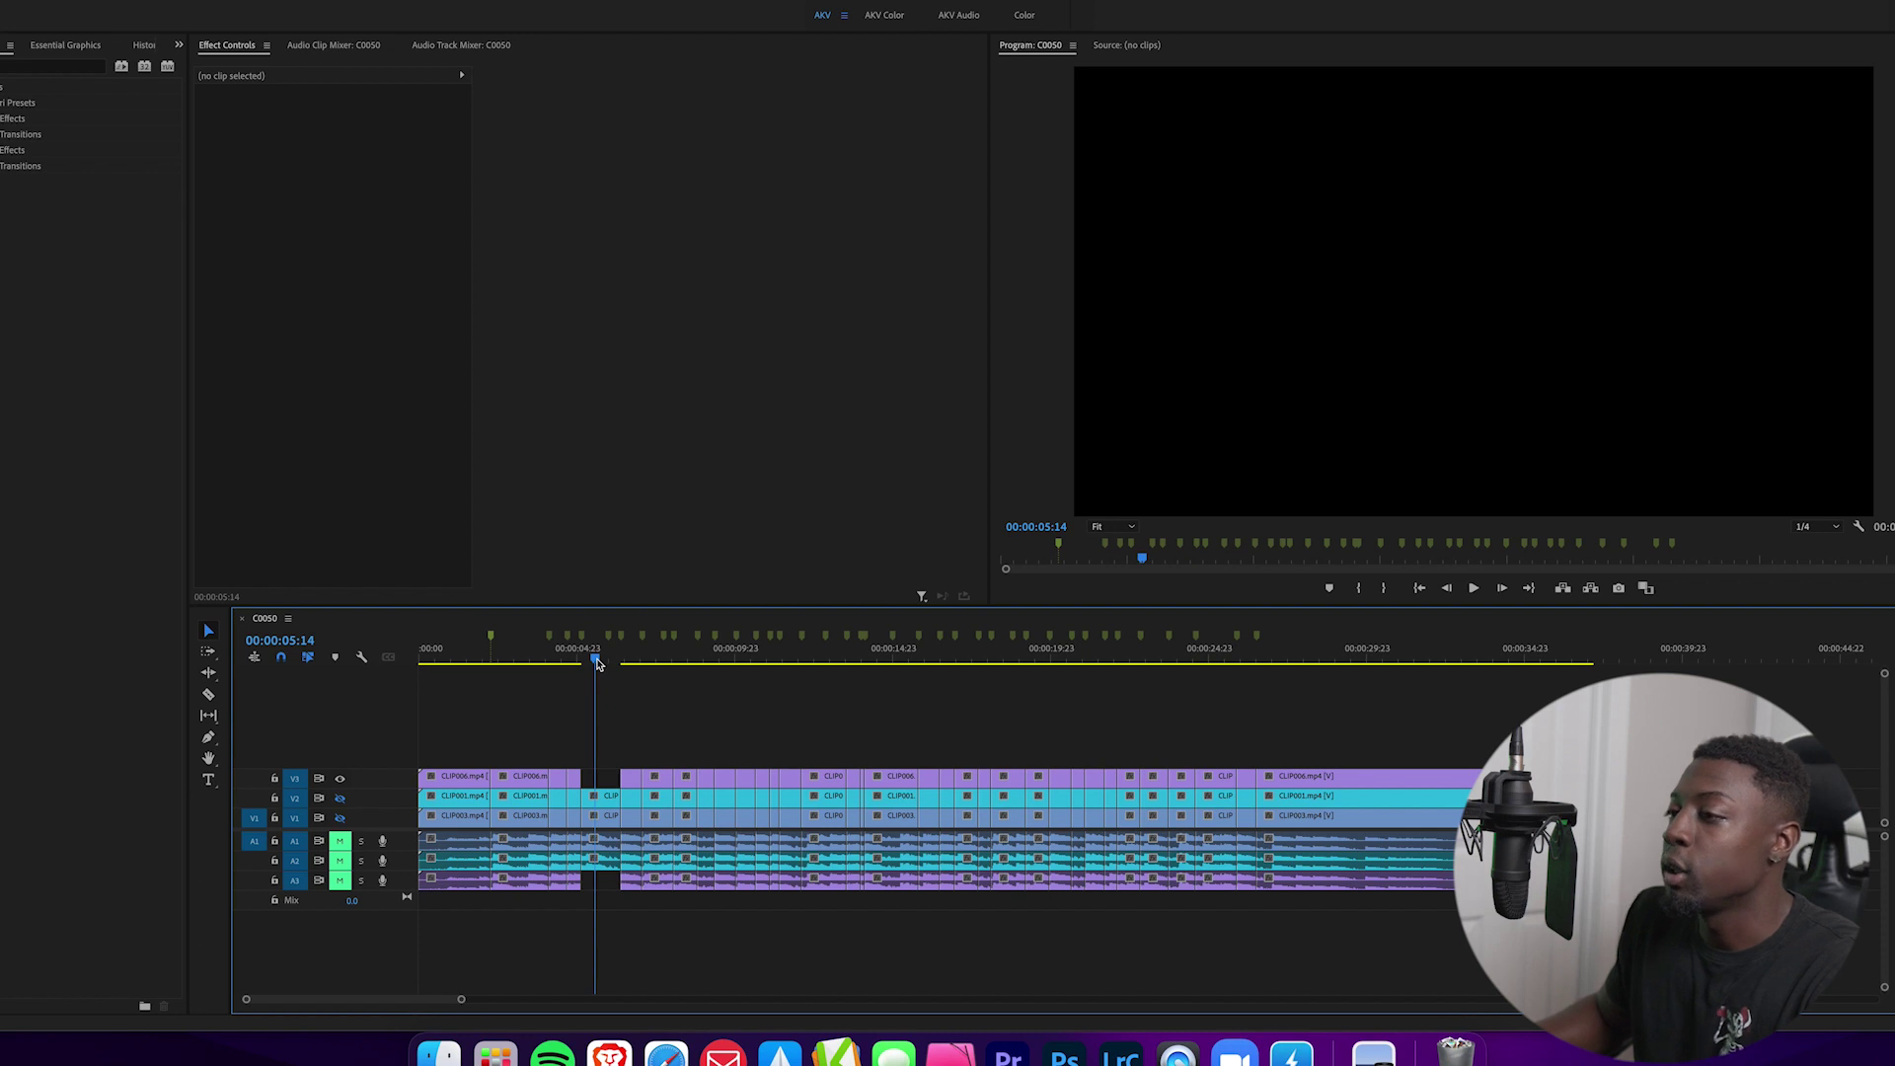
left_click_drag(596, 663, 797, 662)
left_click(748, 775)
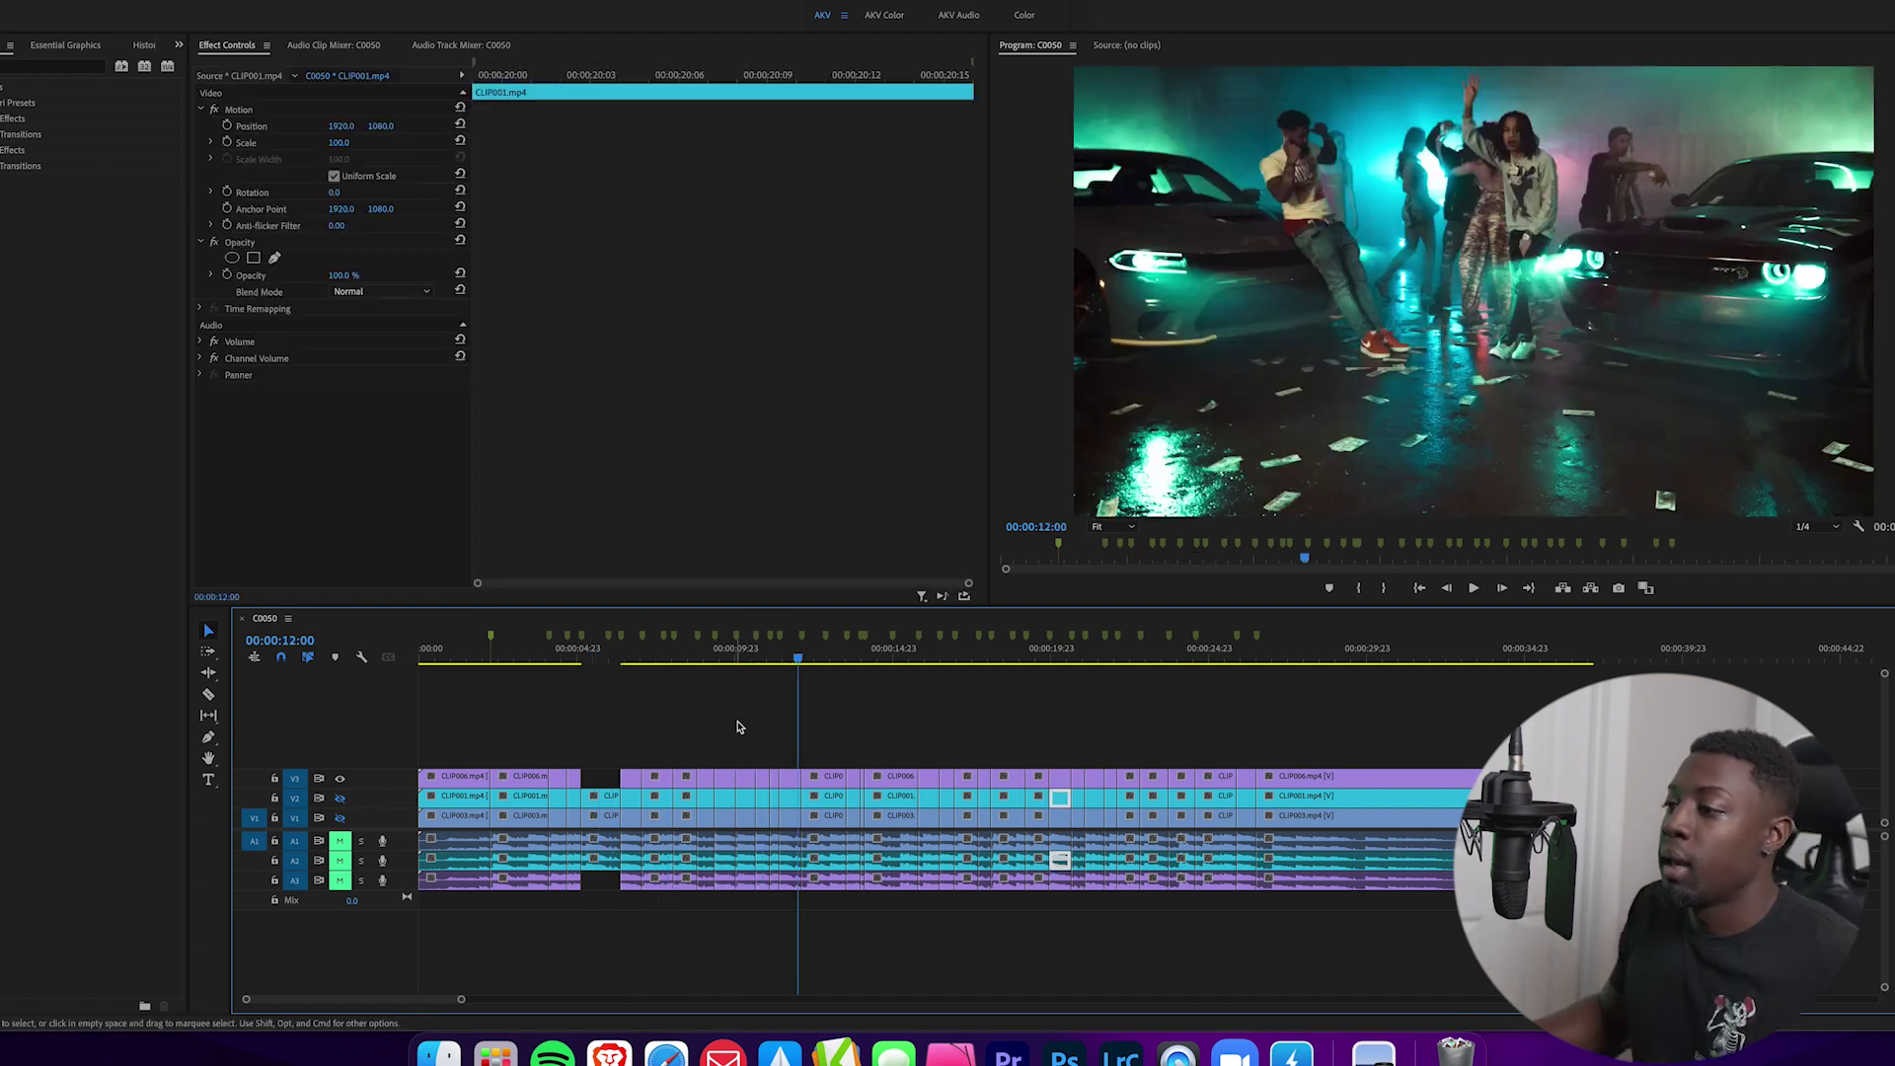
key("Delete")
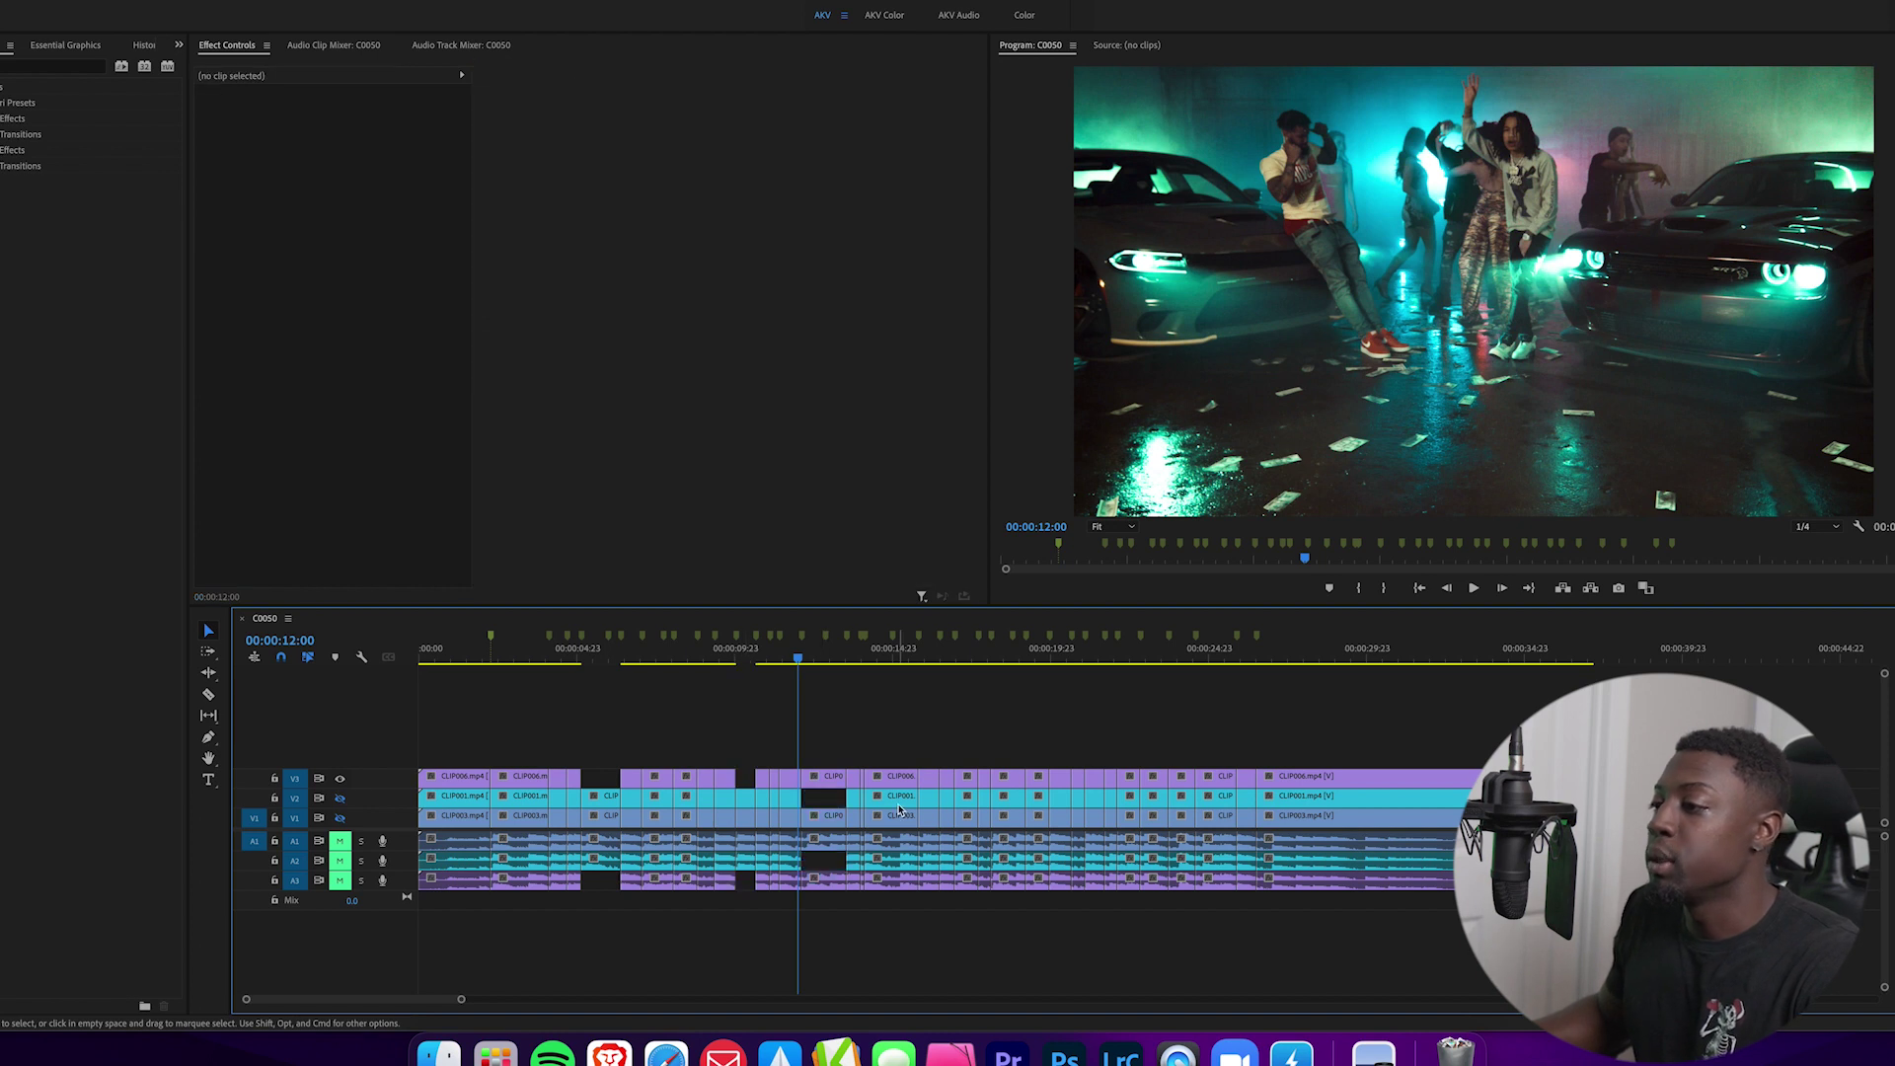